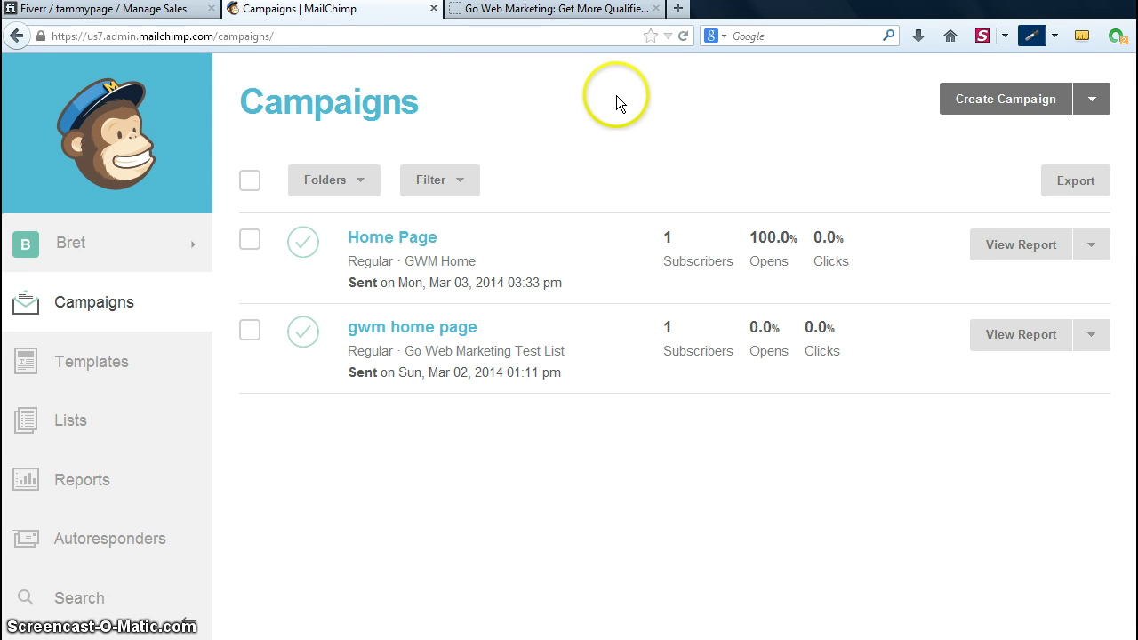
Go to the Autoresponders page from the left sidebar instead of the campaigns list.
left_click(106, 544)
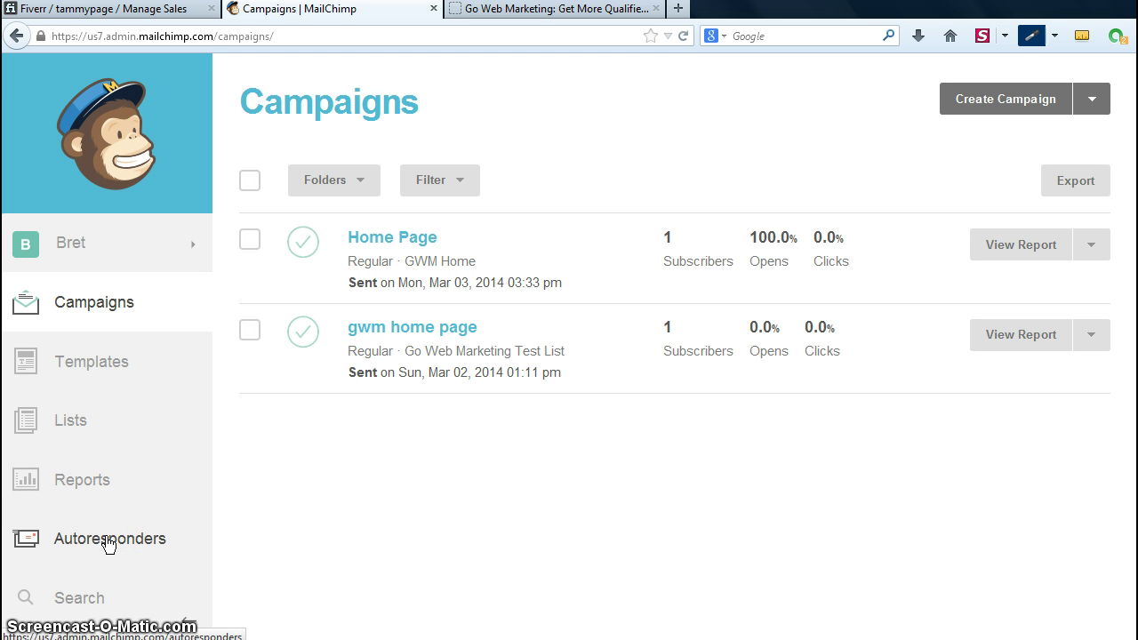
left_click(66, 426)
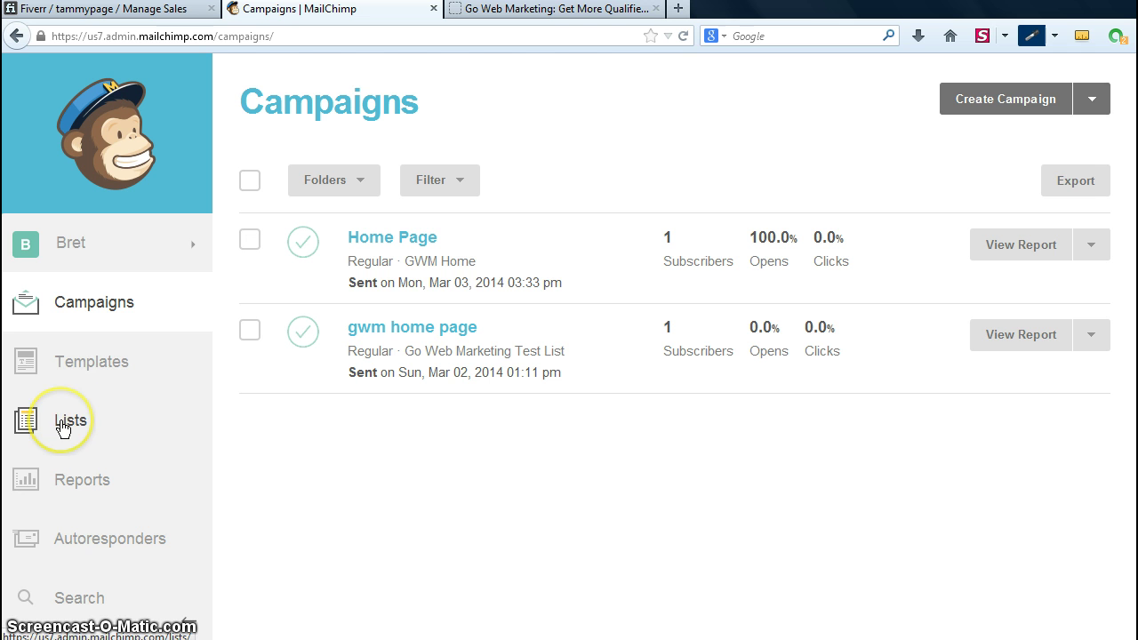
left_click(64, 427)
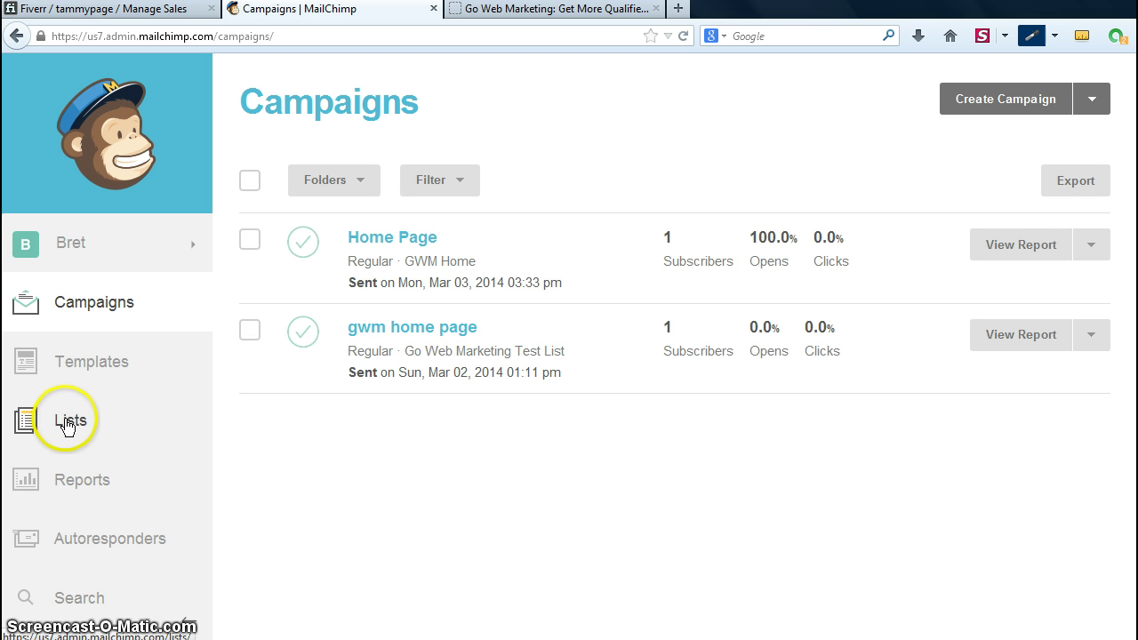
left_click(83, 430)
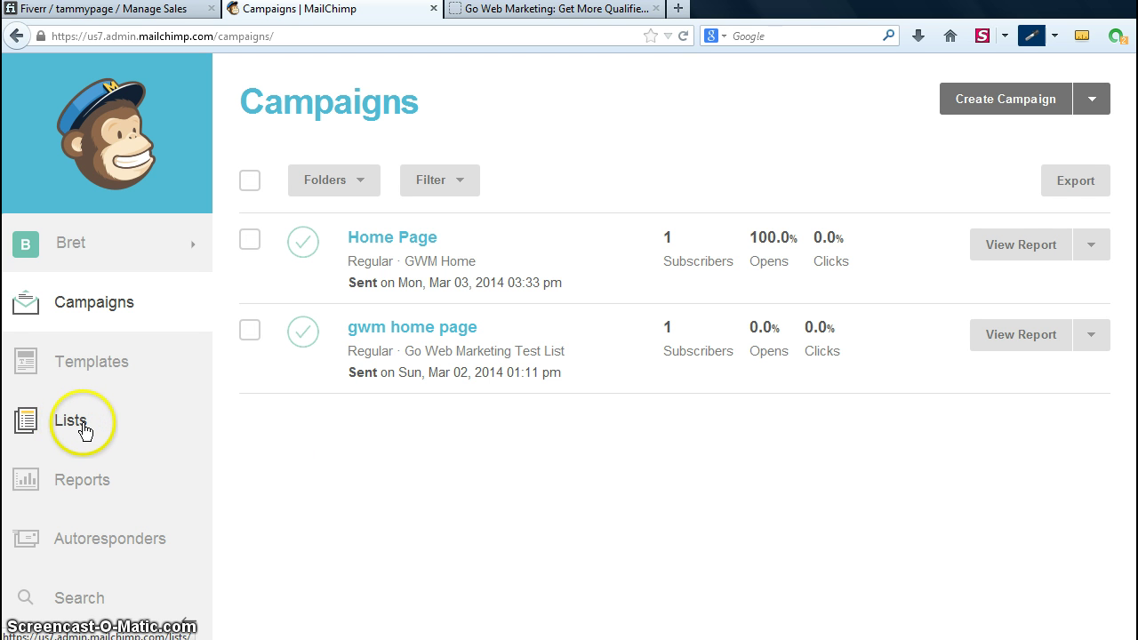
left_click(120, 545)
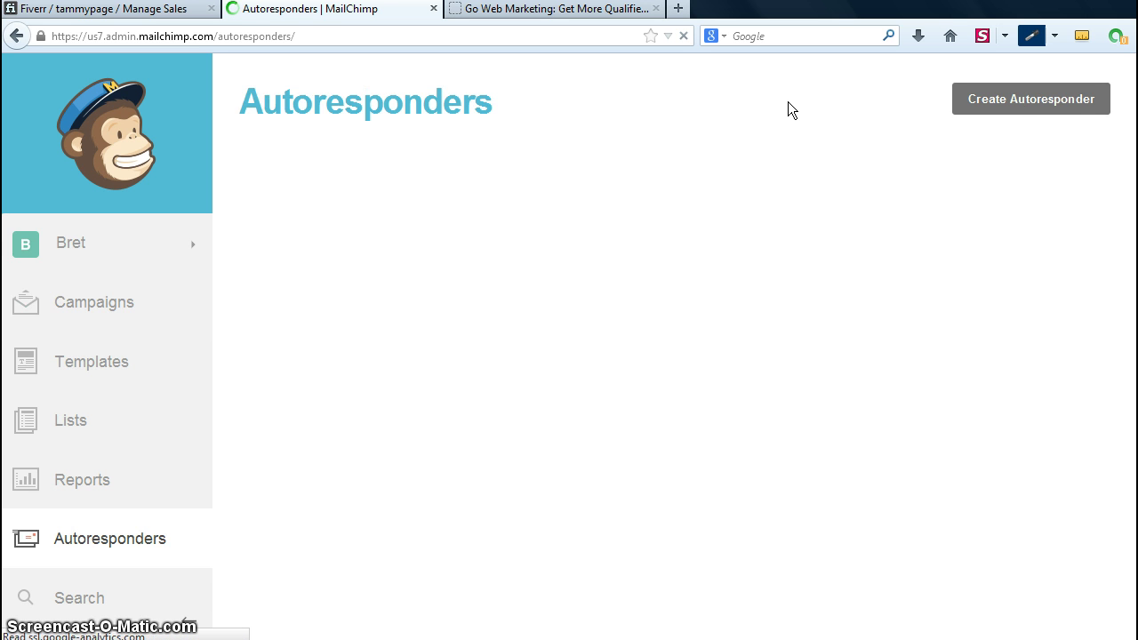
Create a new autoresponder sent to the entire GWM Home list of 4 recipients.
left_click(659, 112)
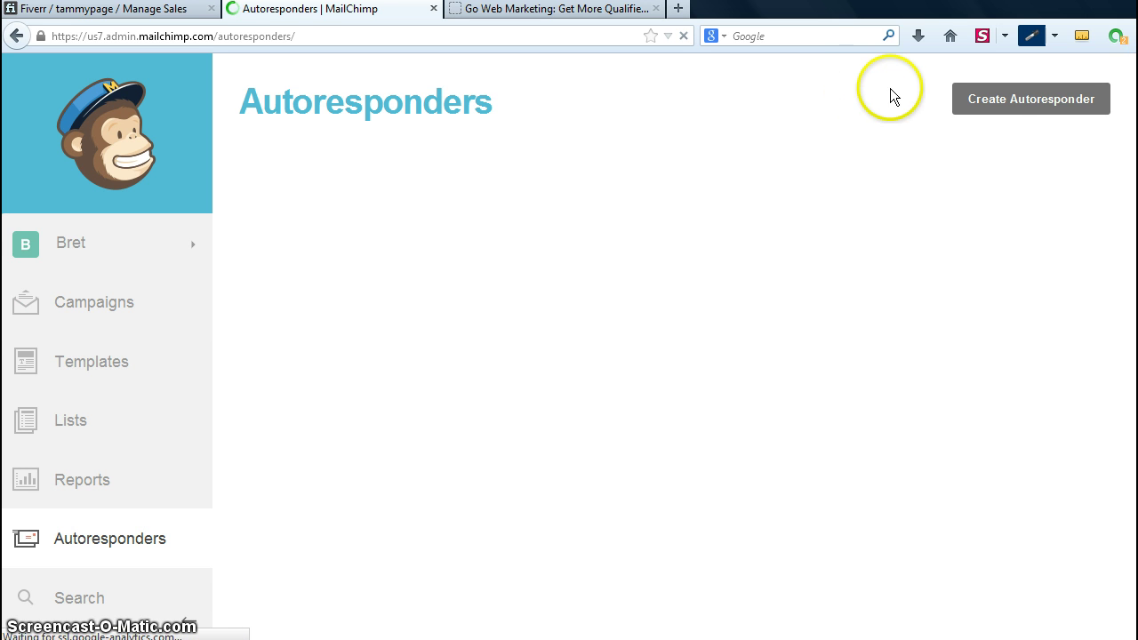
left_click(1034, 93)
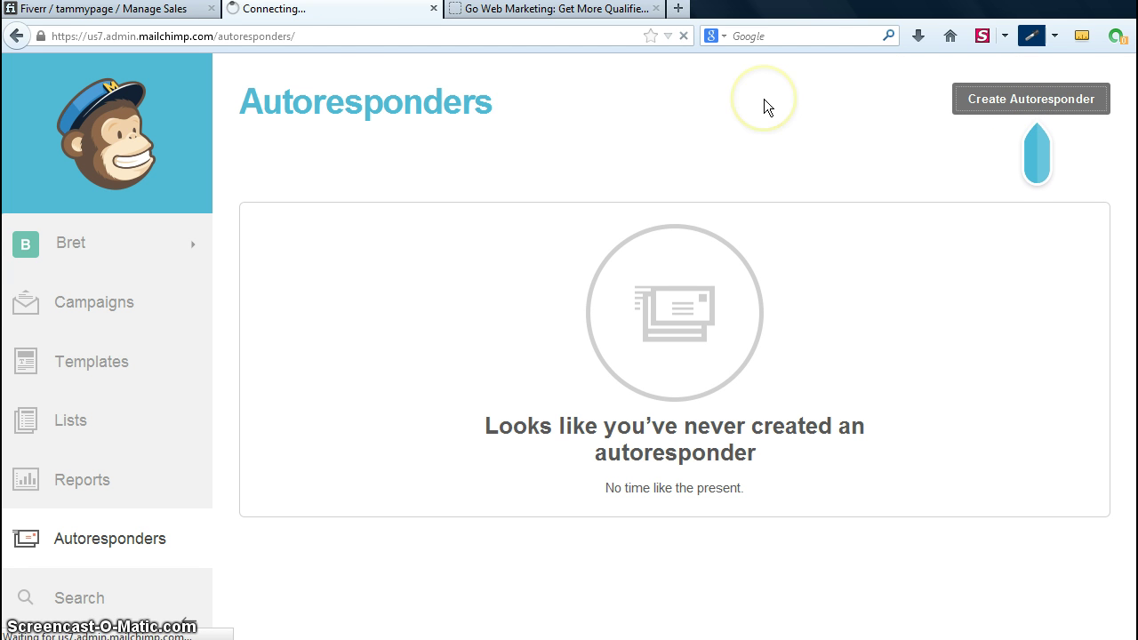
left_click(725, 93)
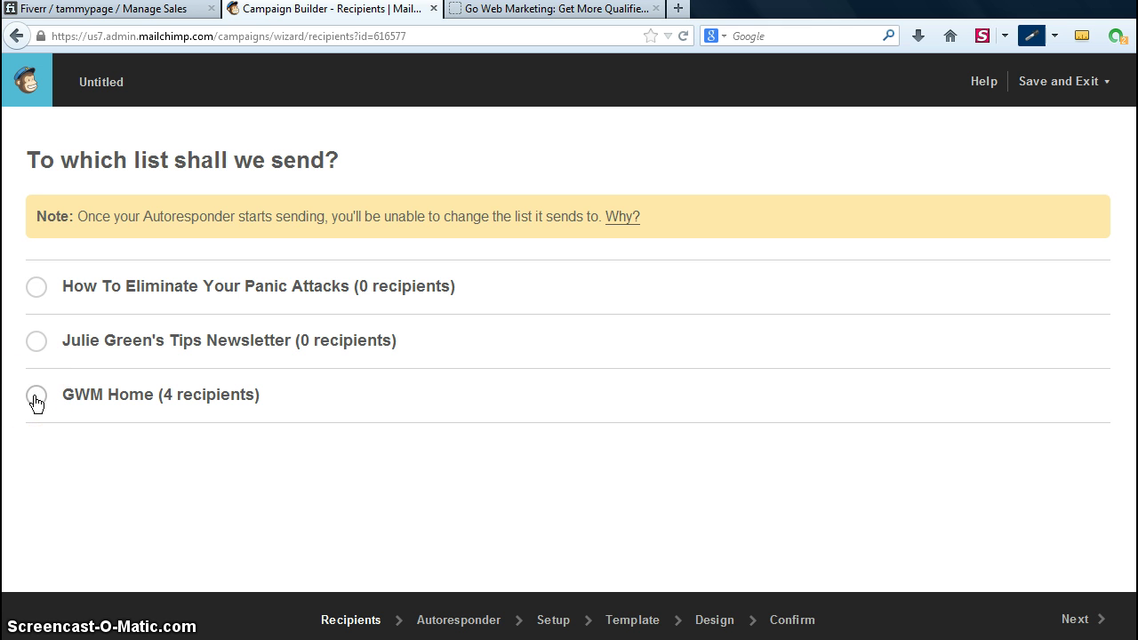
left_click(36, 396)
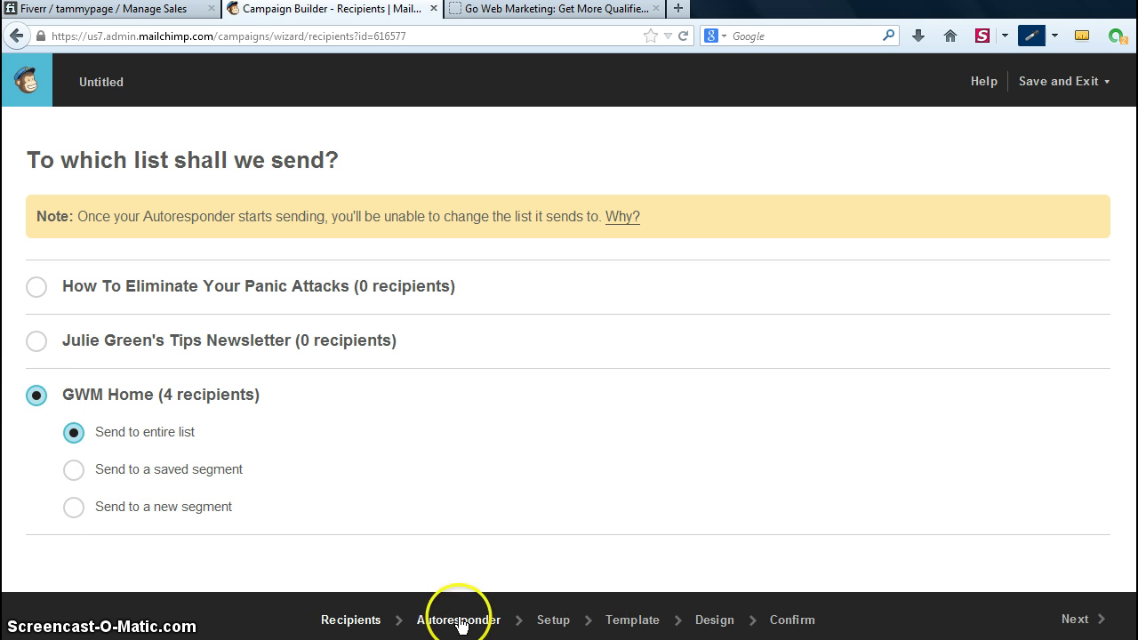
left_click(338, 628)
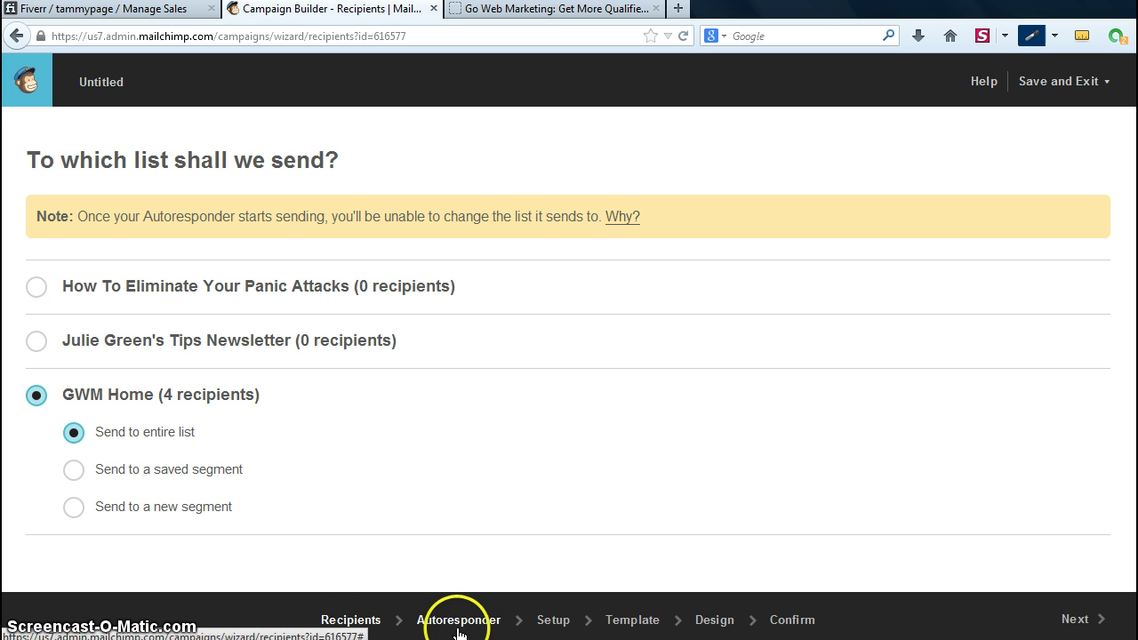
Keep Subscription to list as the trigger and send within the hour, every day.
left_click(1089, 625)
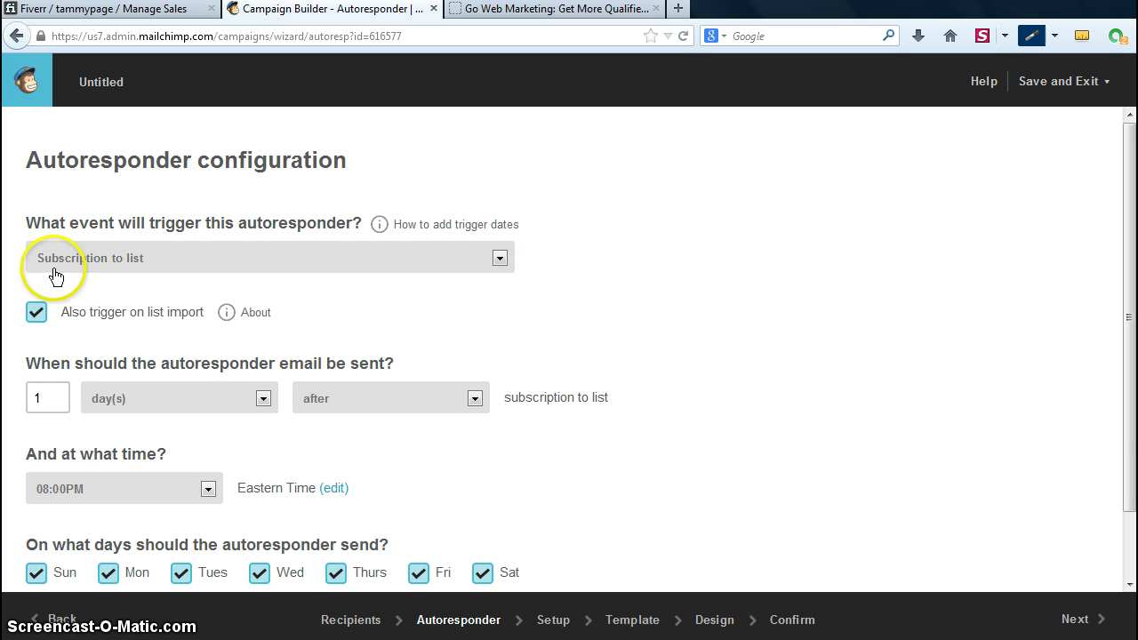
left_click(499, 260)
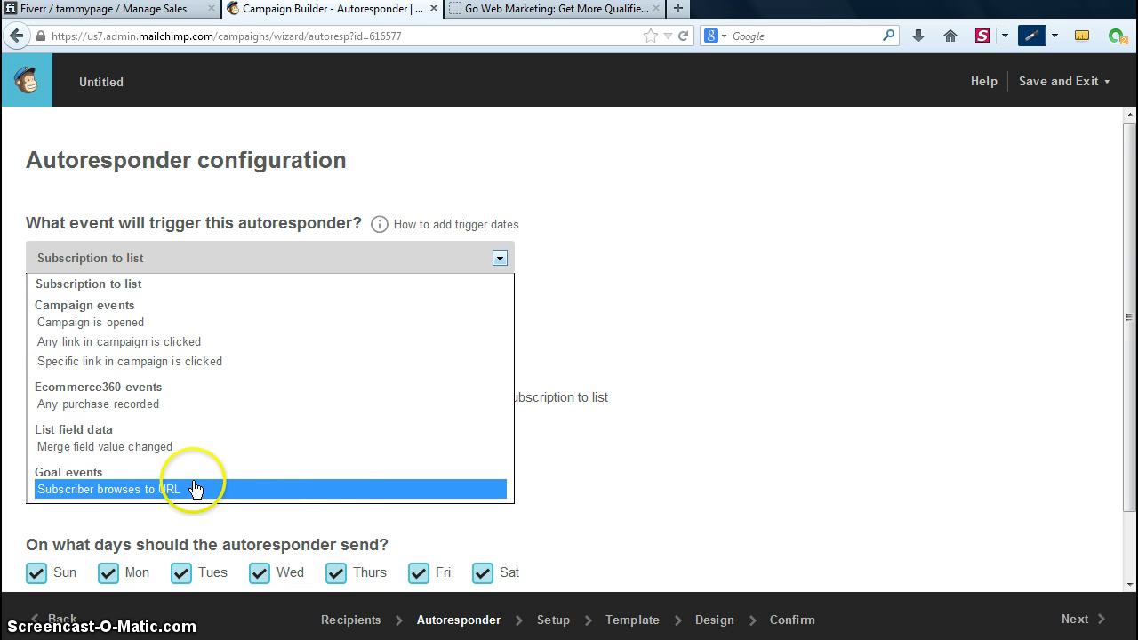
left_click(236, 288)
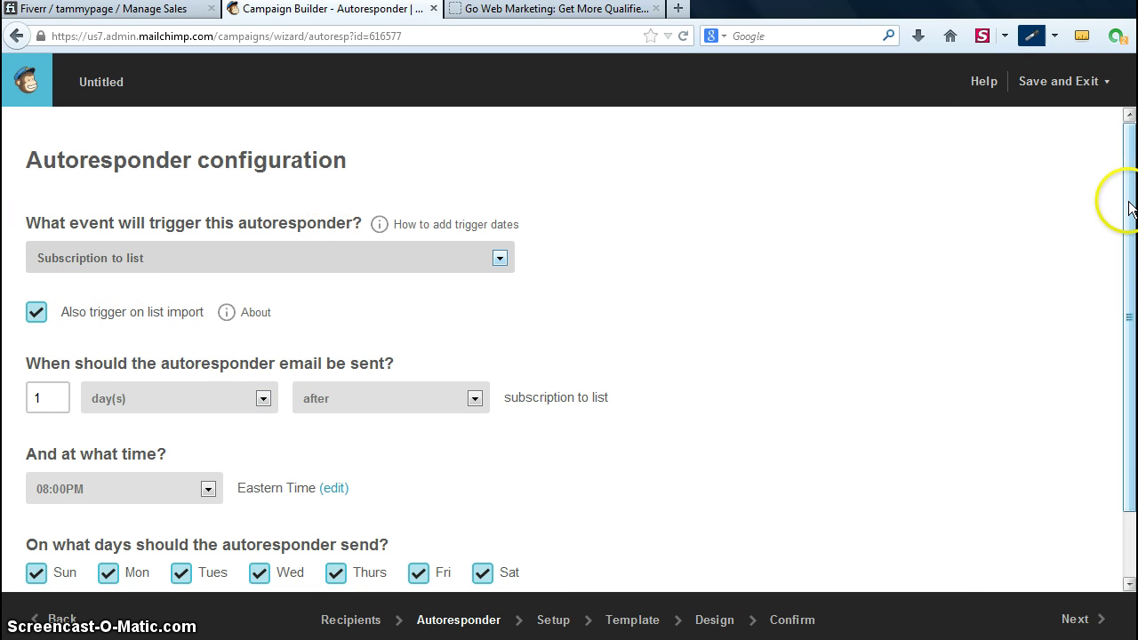
scroll(1130, 272, "down", 2)
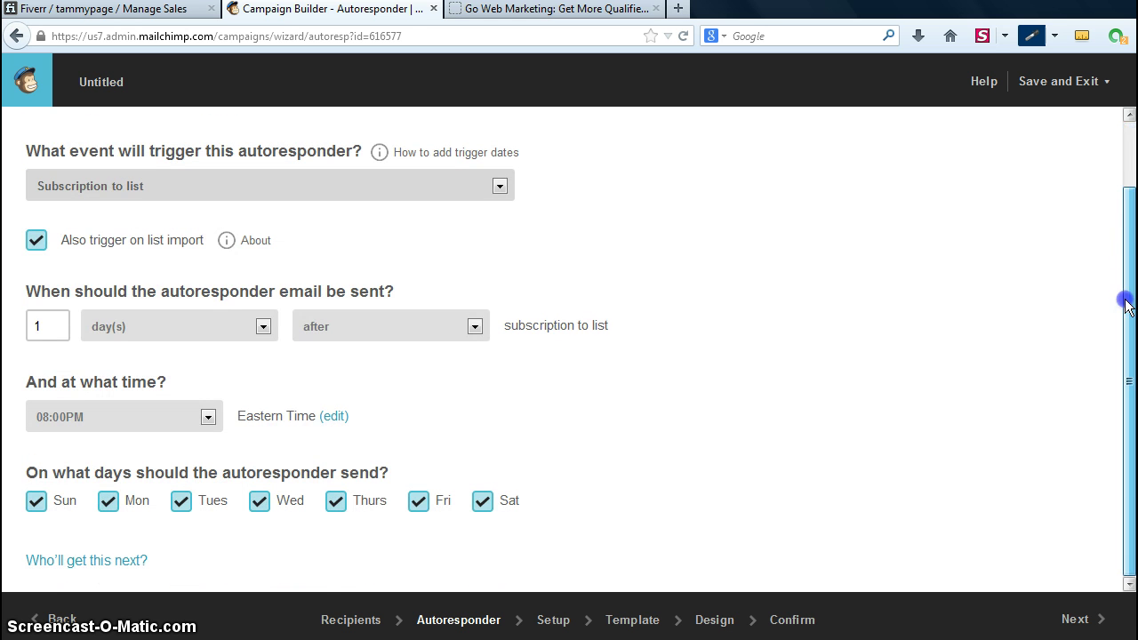
left_click(264, 331)
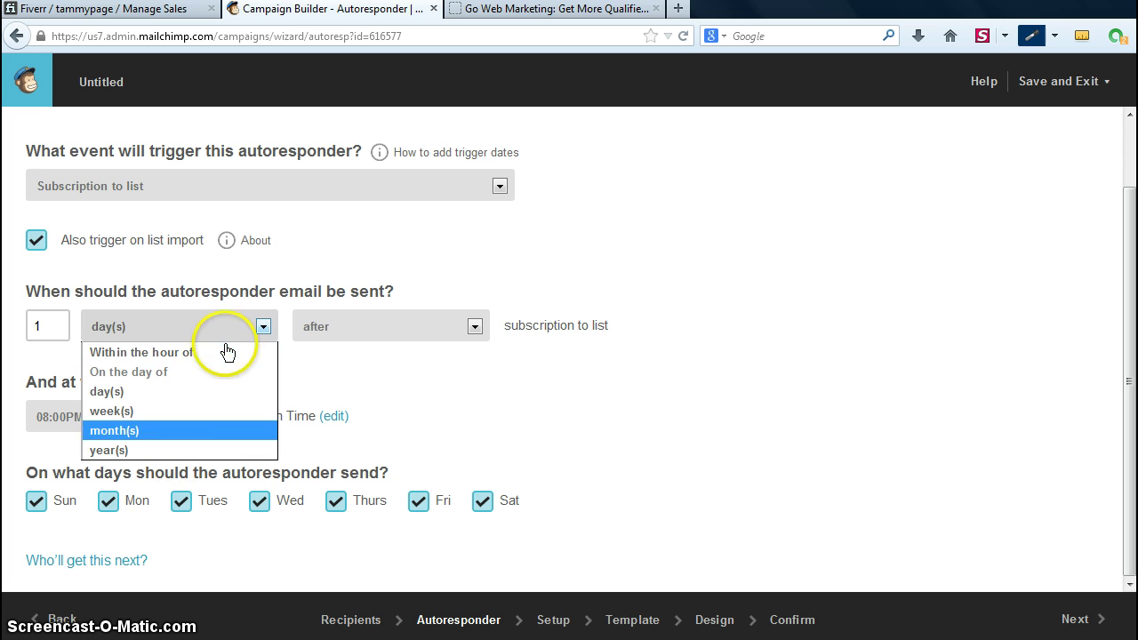
left_click(228, 353)
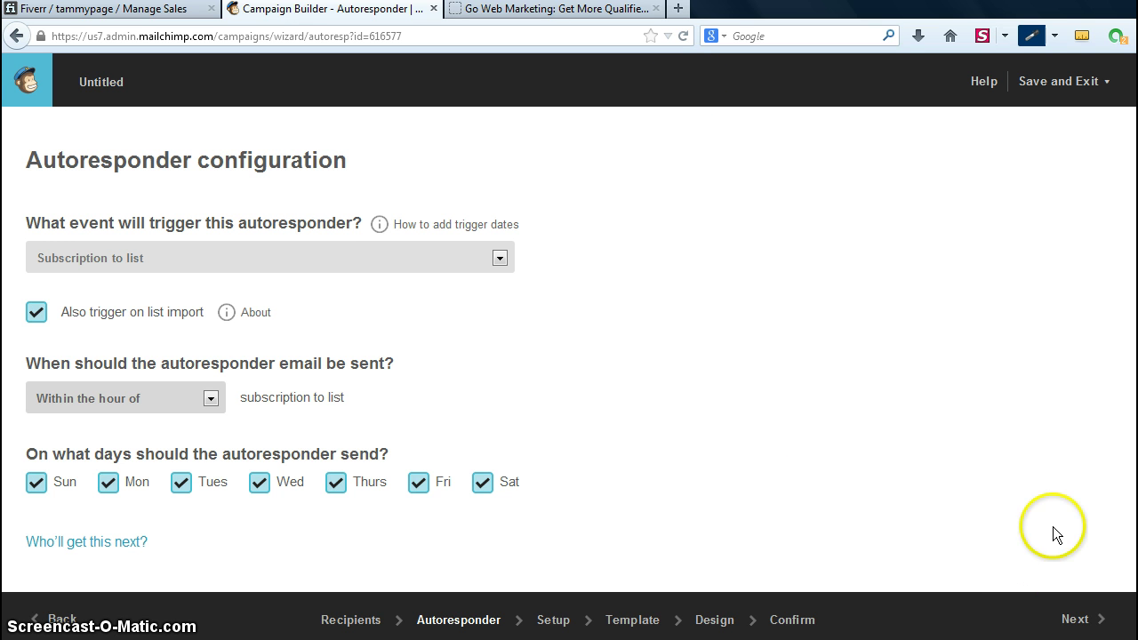
Name the campaign, with subject 'Information You Requested' from Go Web Marketing, and reach template selection.
left_click(1080, 622)
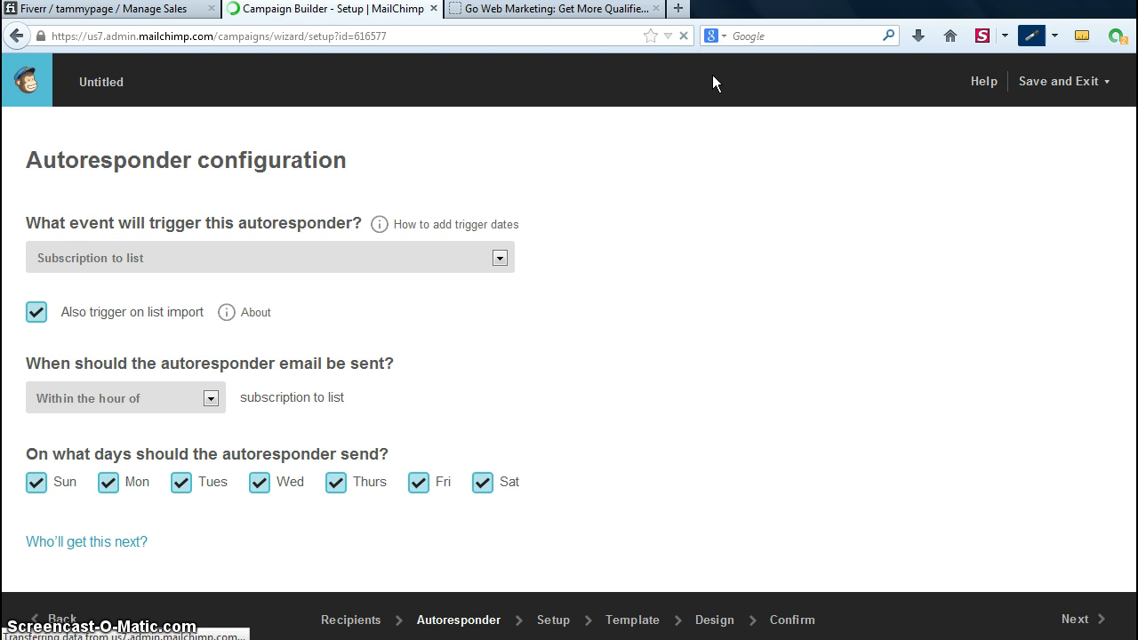
left_click(800, 80)
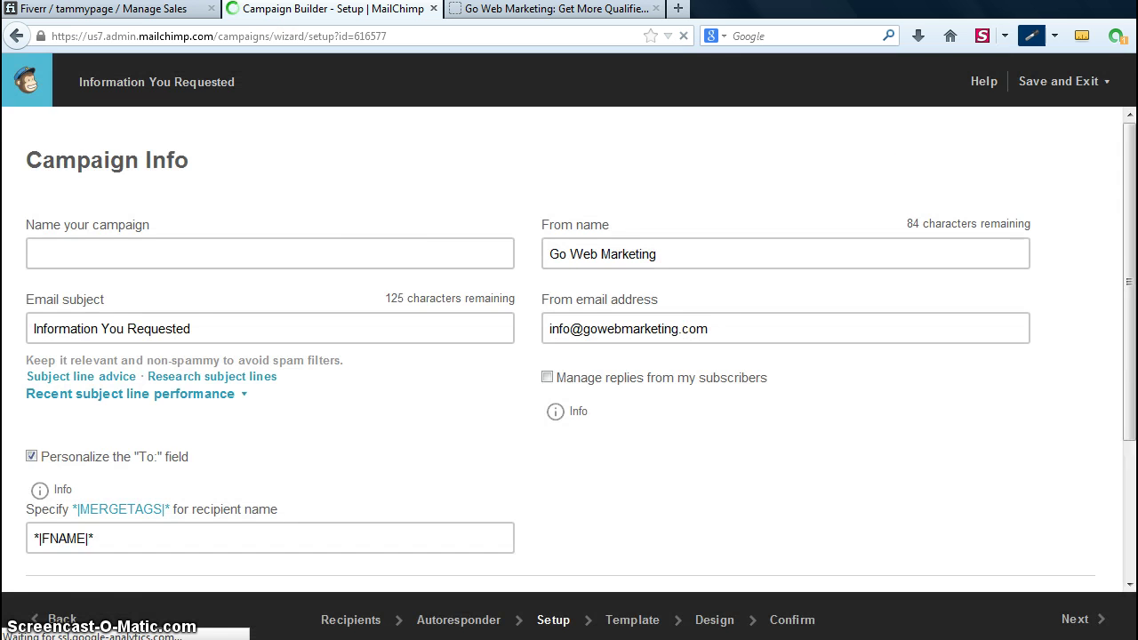
left_click(359, 256)
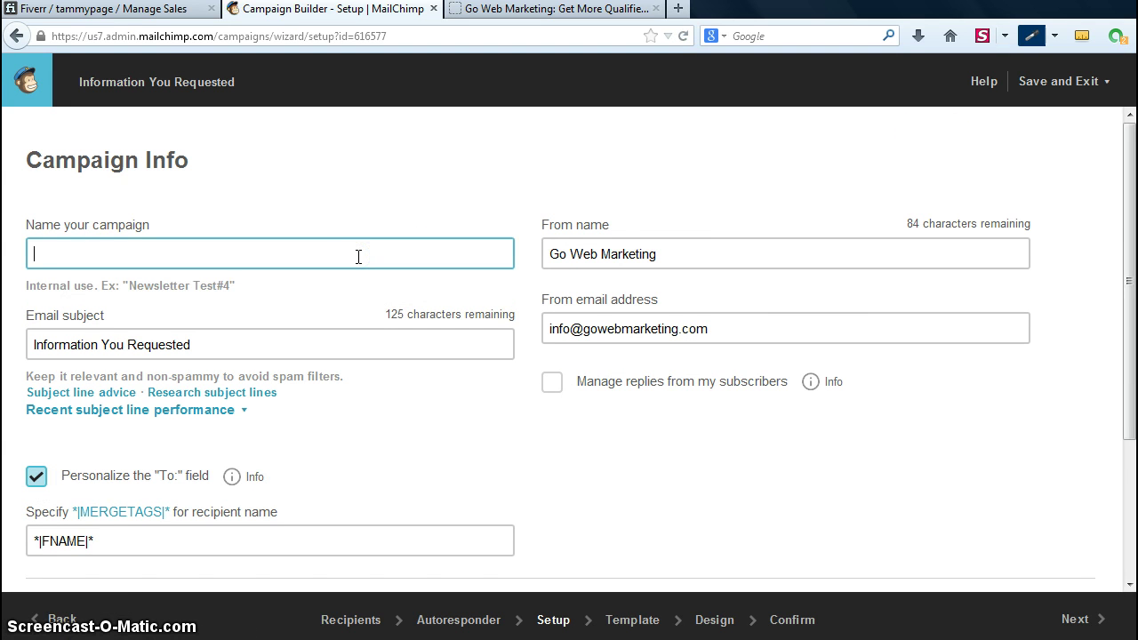
type("Tammy from Fiverr")
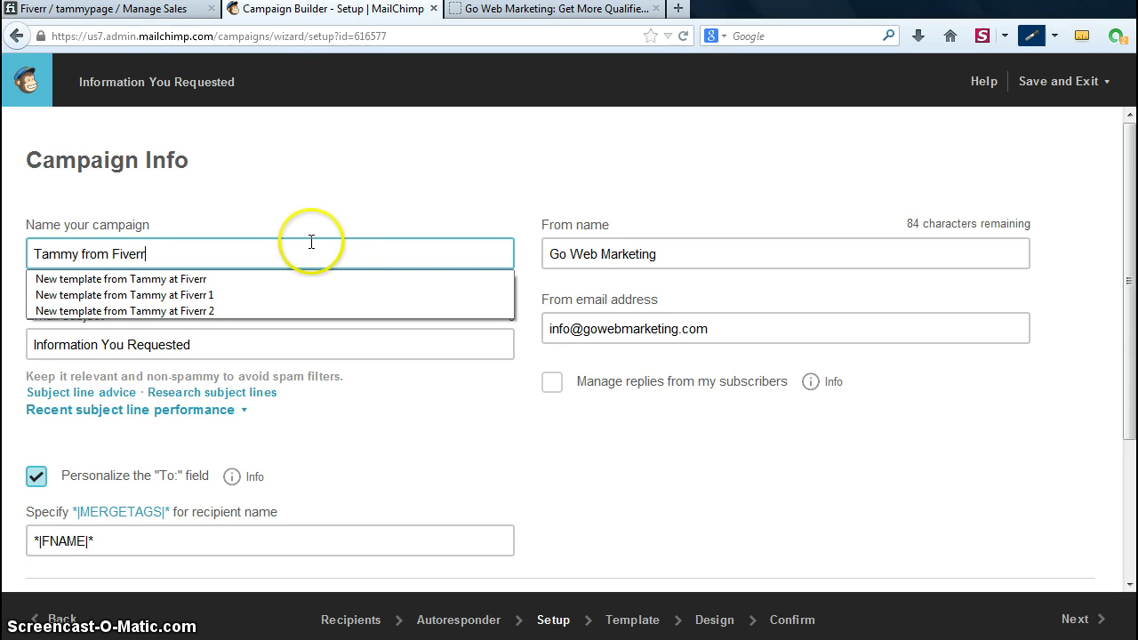
type("-")
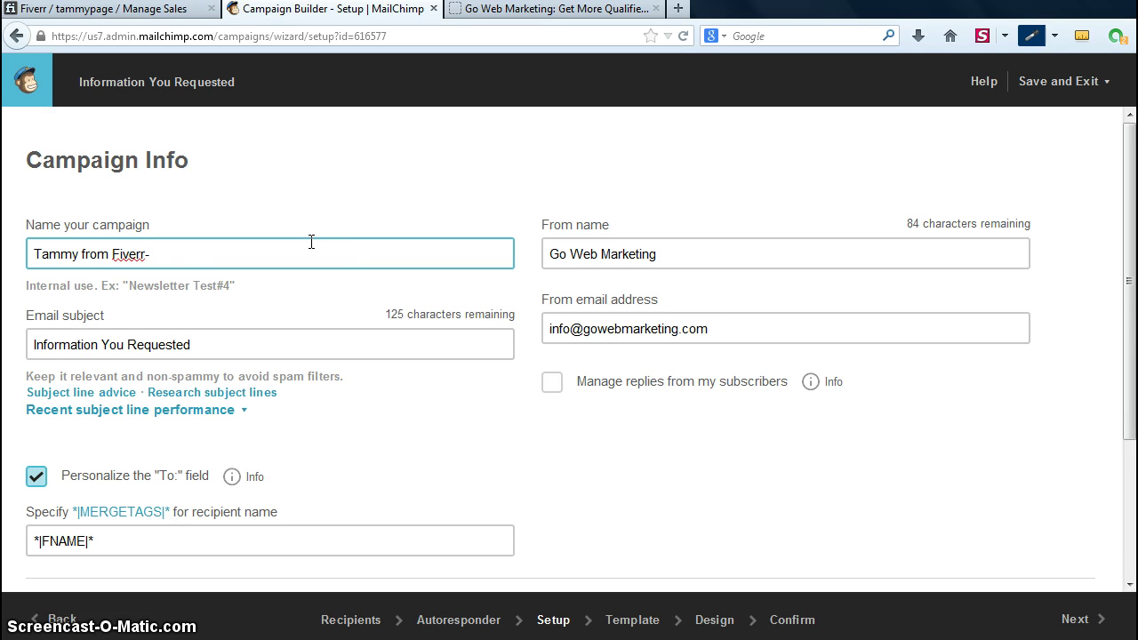
key("BackSpace")
left_click(392, 195)
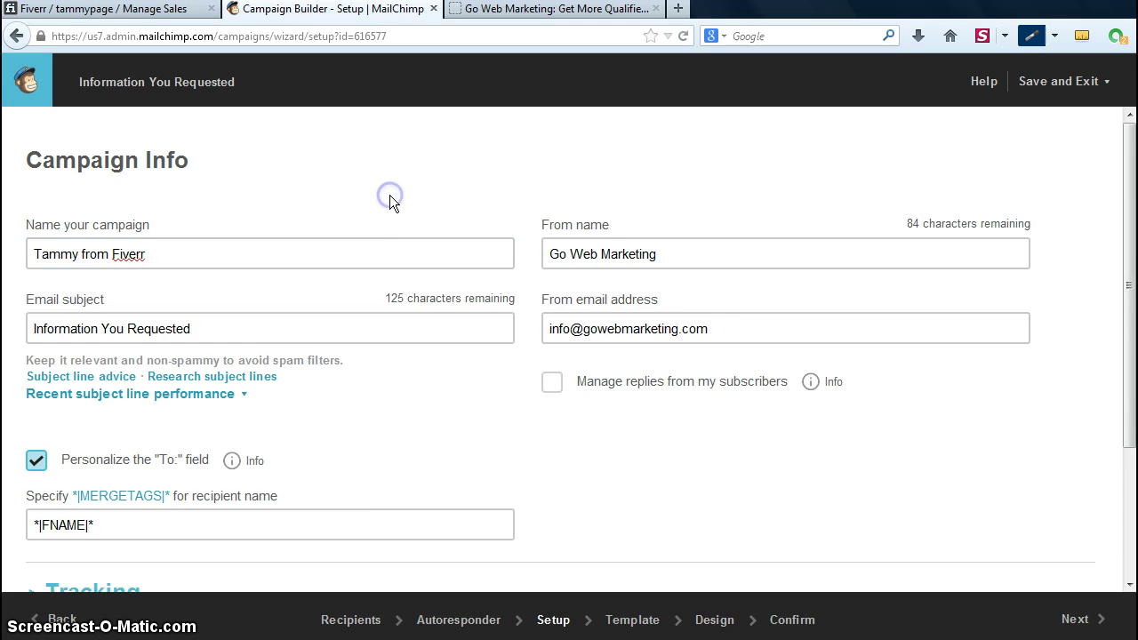
left_click(345, 320)
left_click(802, 462)
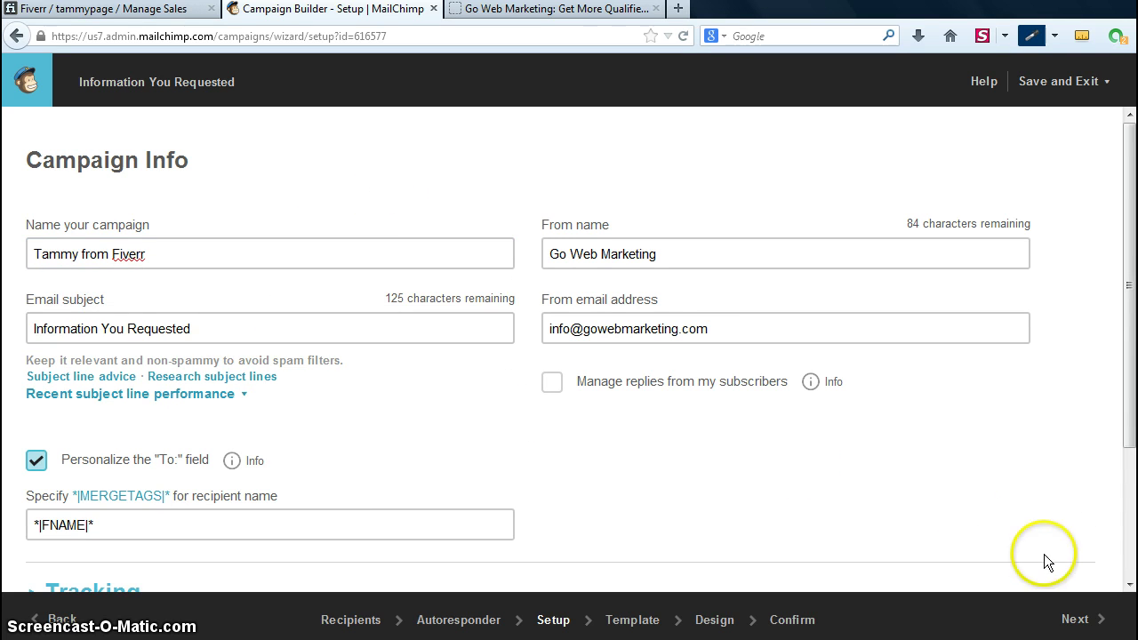
left_click(1086, 620)
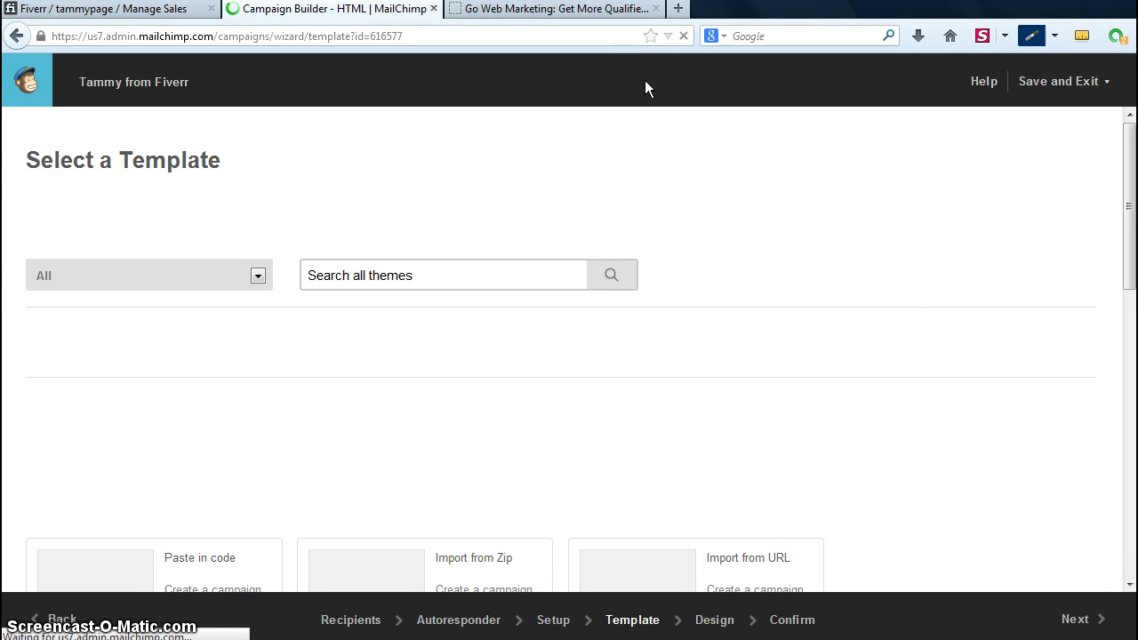
Choose the 1 Column template from the Basic templates.
left_click(440, 185)
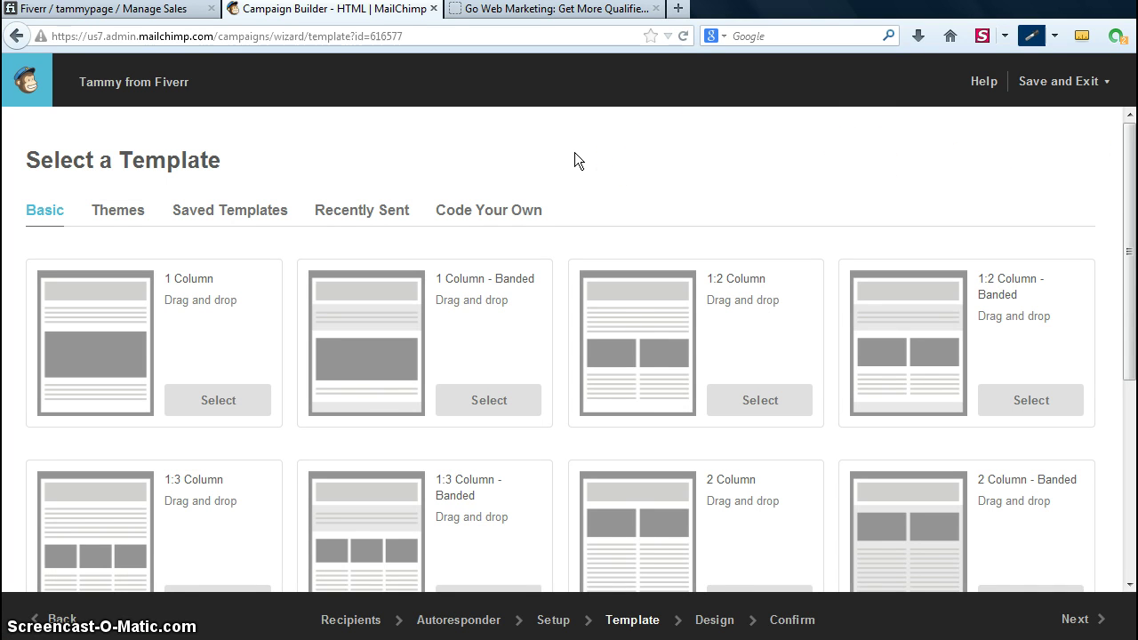
left_click(211, 407)
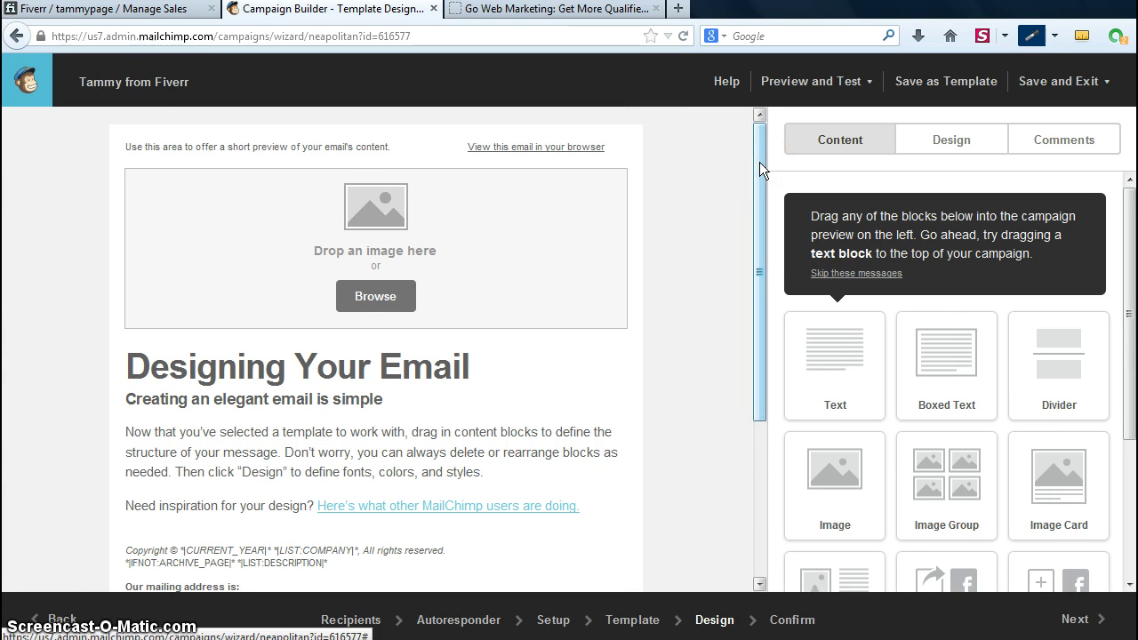
Open the Page style settings and sample colour #DCE7F2 with ColorZilla's eyedropper.
left_click(952, 142)
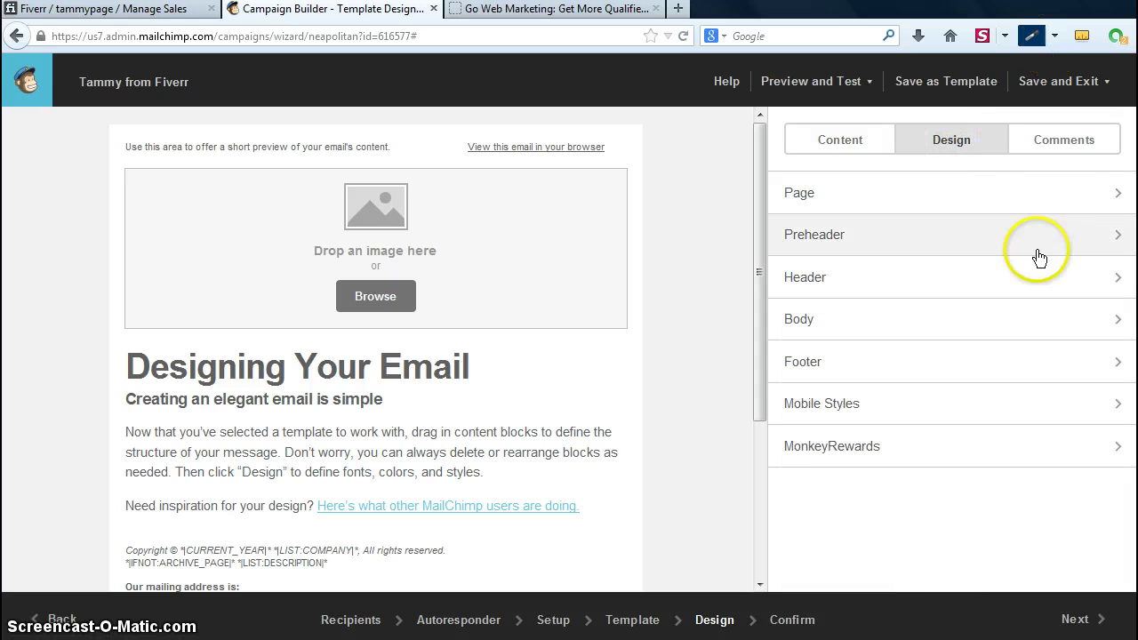
left_click(1118, 193)
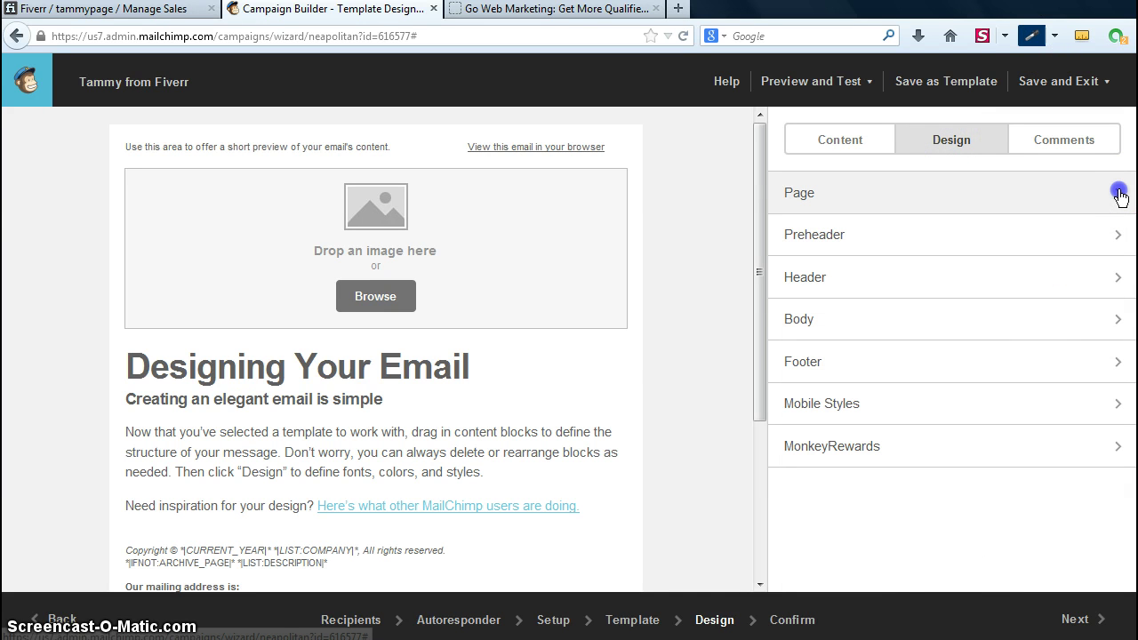
left_click(1056, 36)
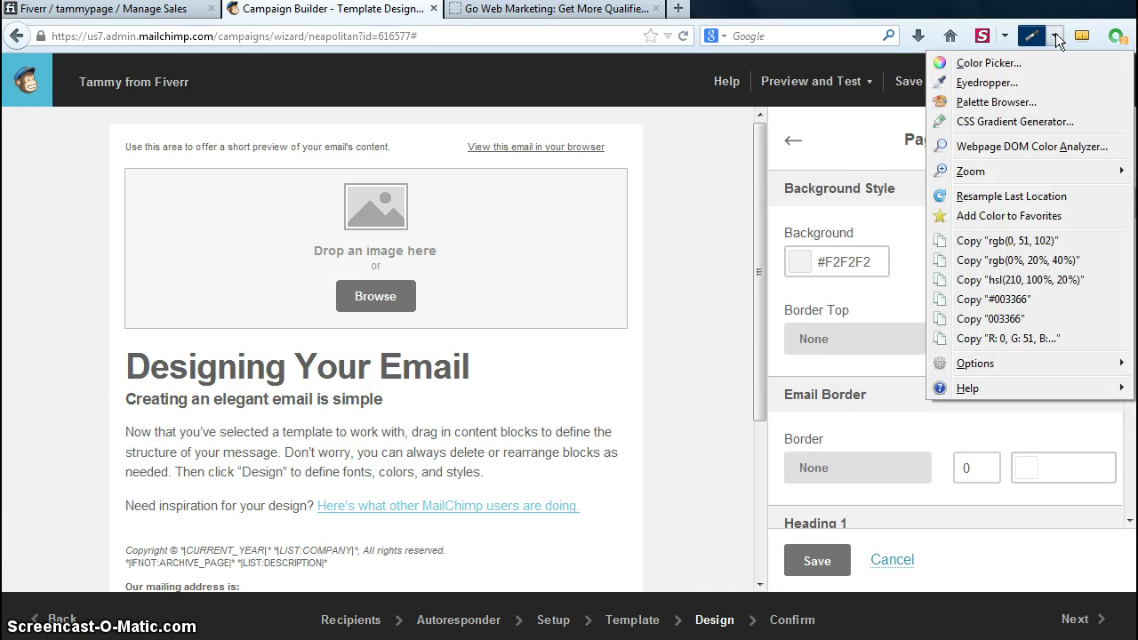
left_click(1017, 85)
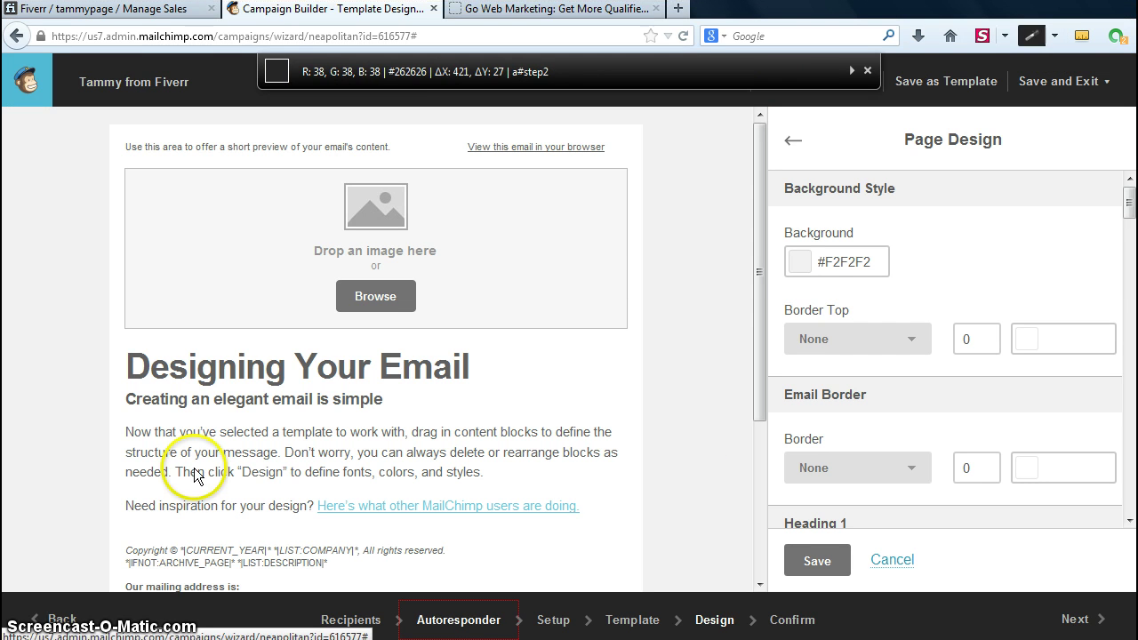
left_click(503, 14)
Copy the Go Web Marketing footer's navy #003366 with ColorZilla, then return to MailChimp.
left_click(548, 16)
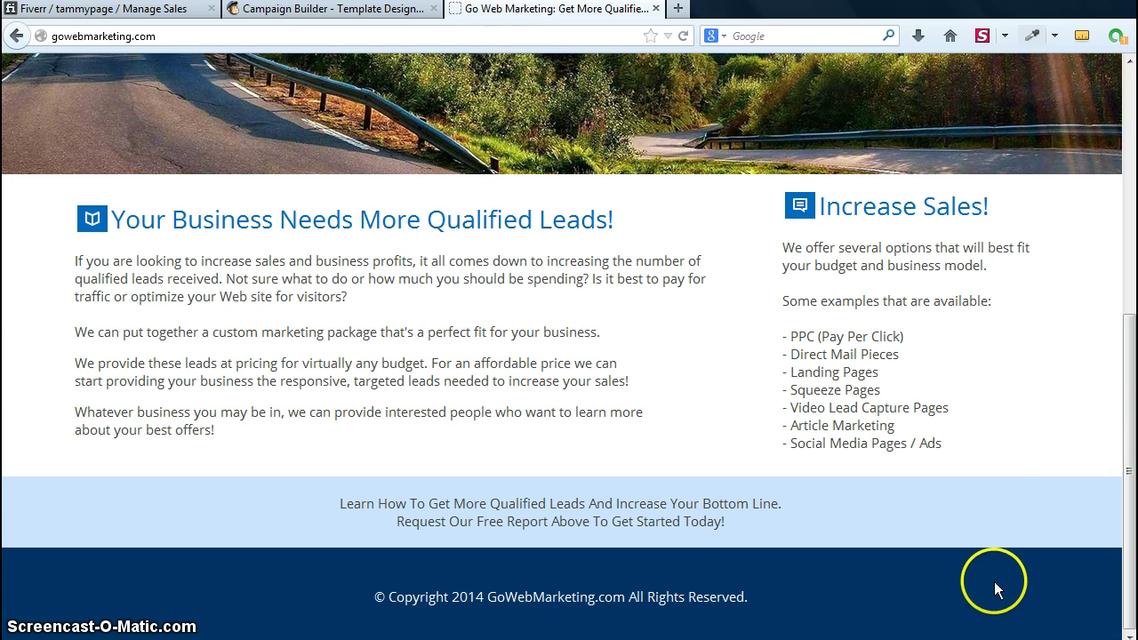
left_click(1055, 36)
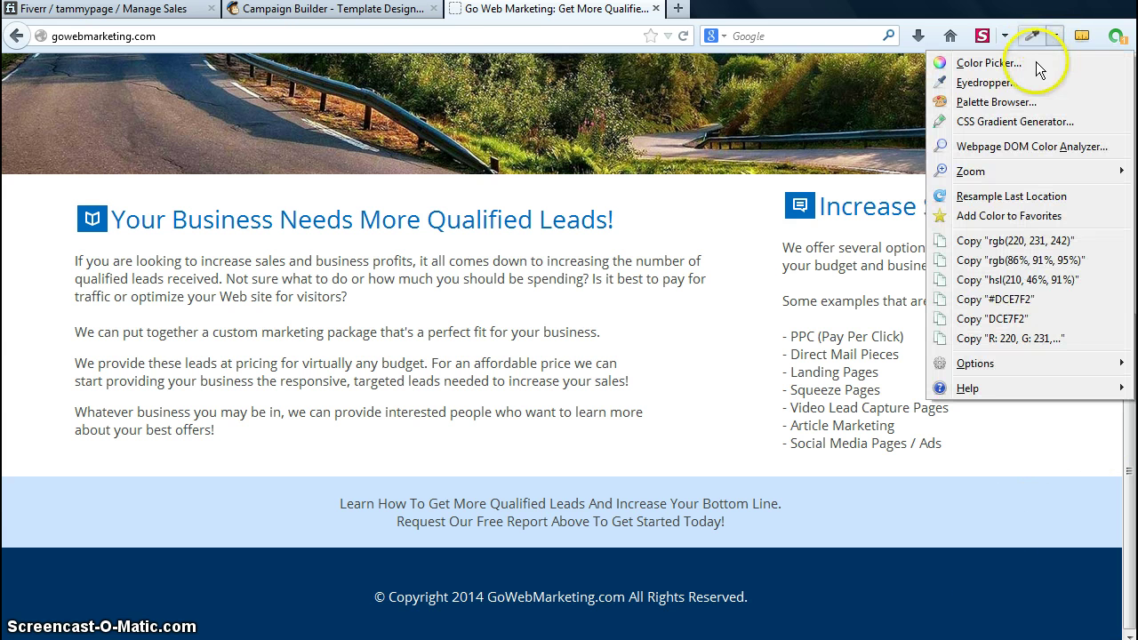
left_click(1019, 84)
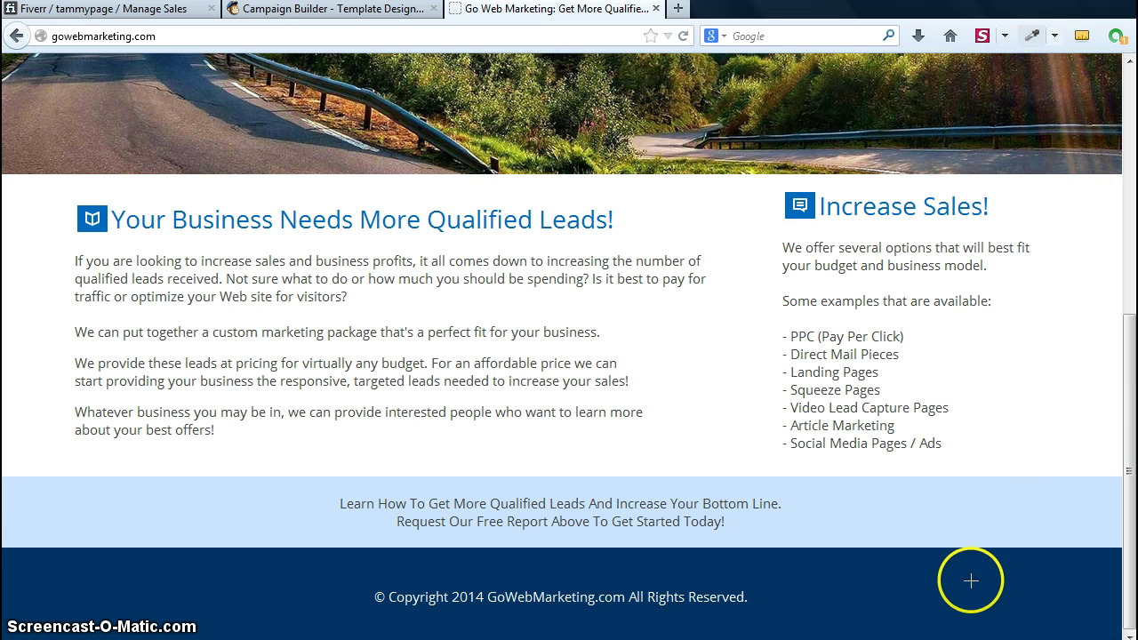
left_click(971, 581)
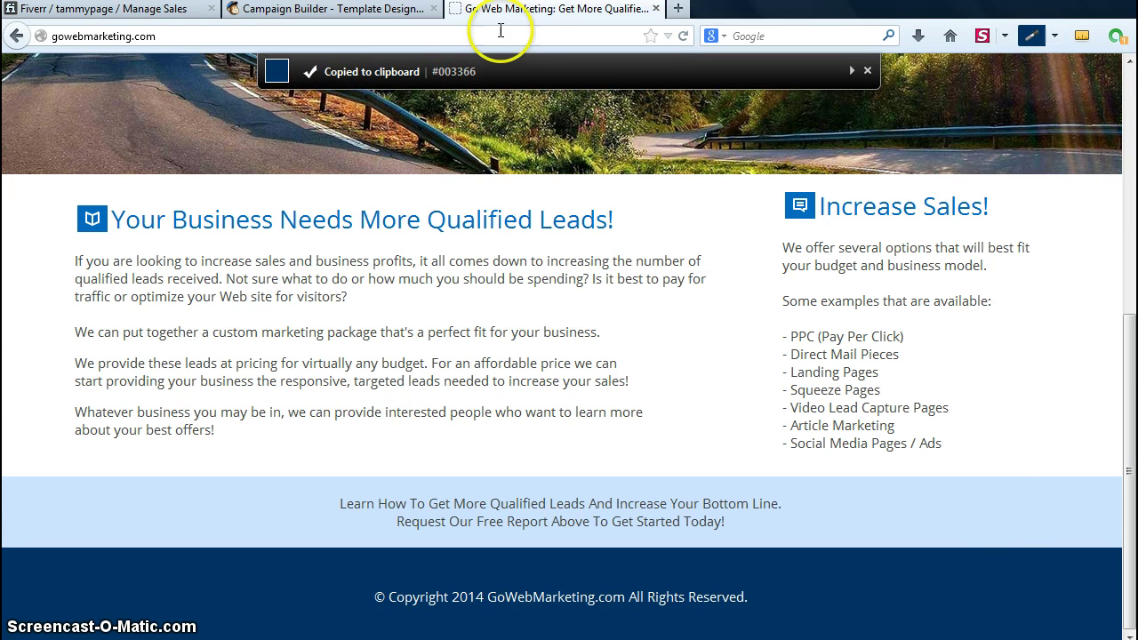
left_click(396, 15)
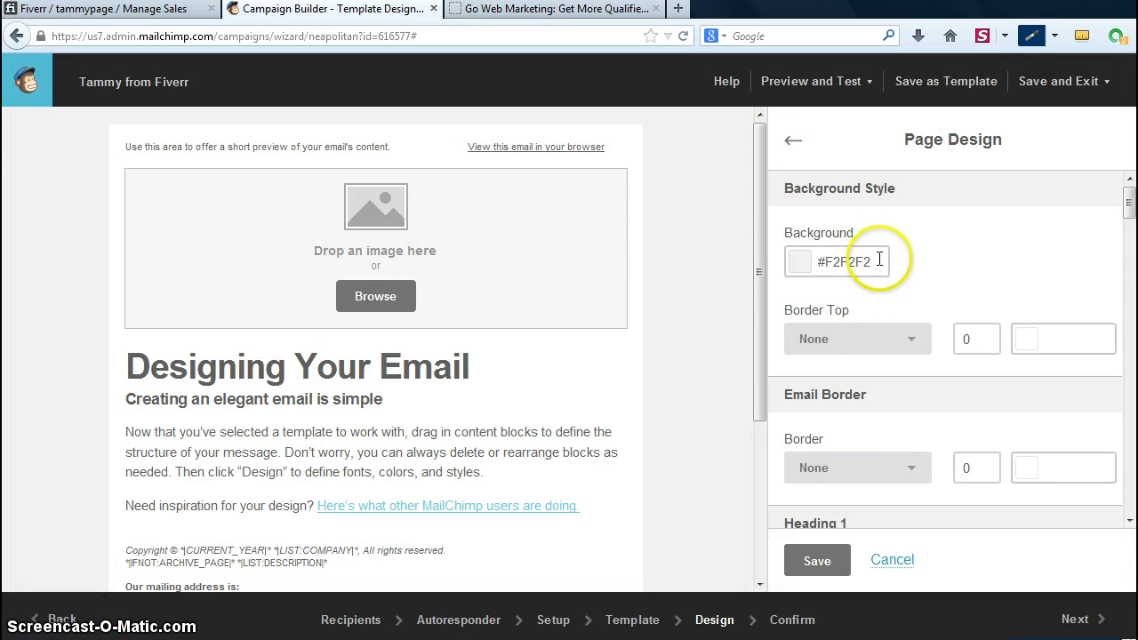
Set and save the email's page background as navy #003366.
left_click(875, 255)
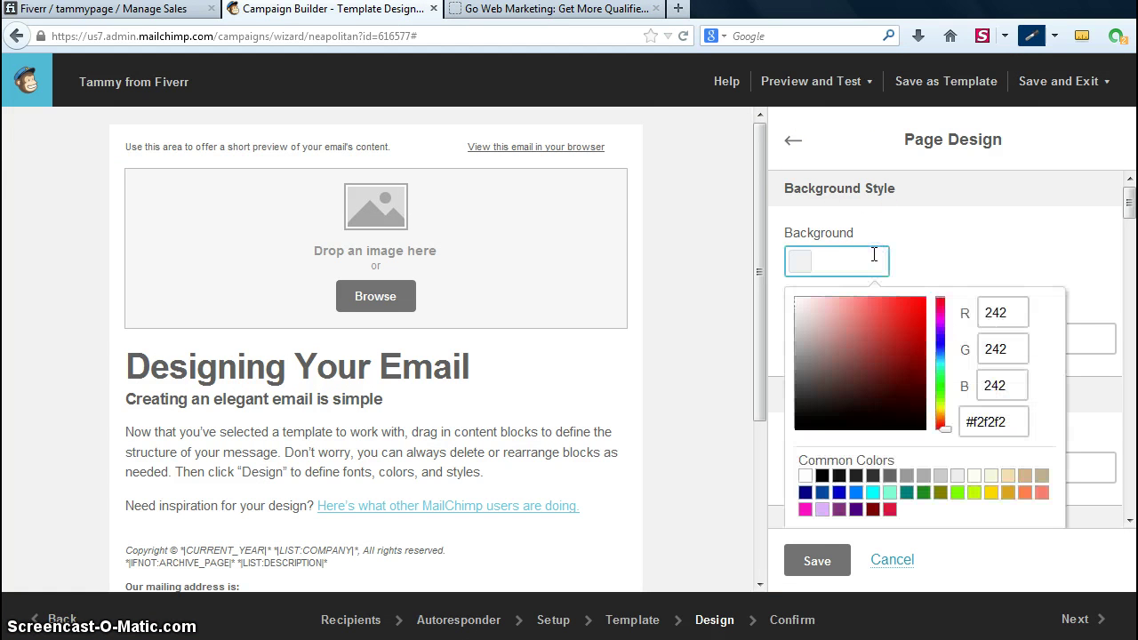
type("#003366")
left_click(941, 242)
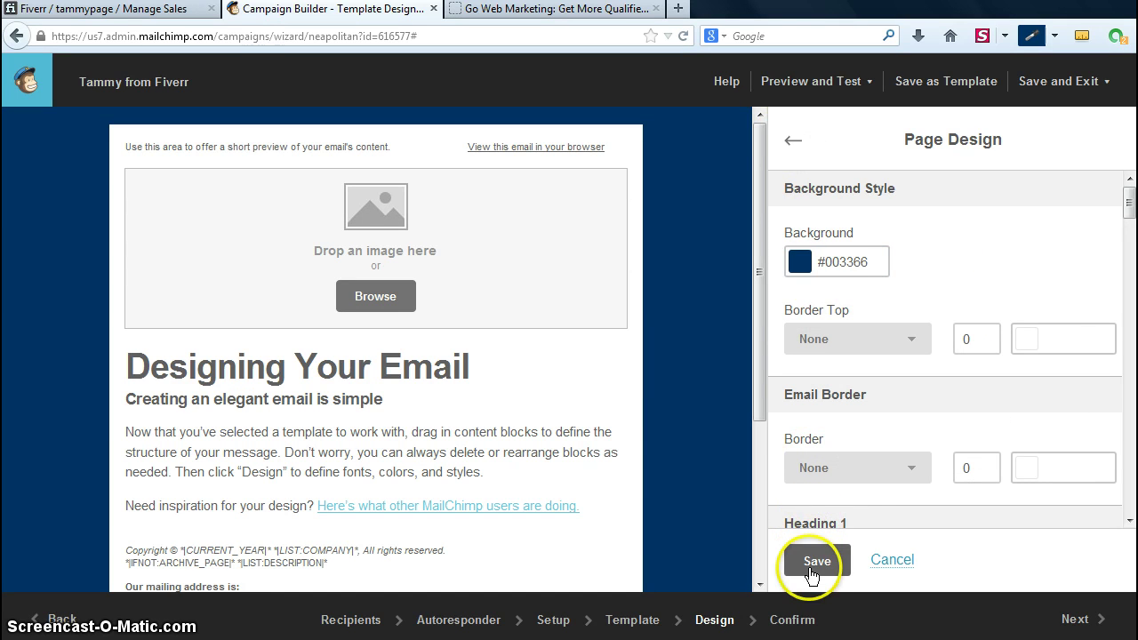
left_click(792, 141)
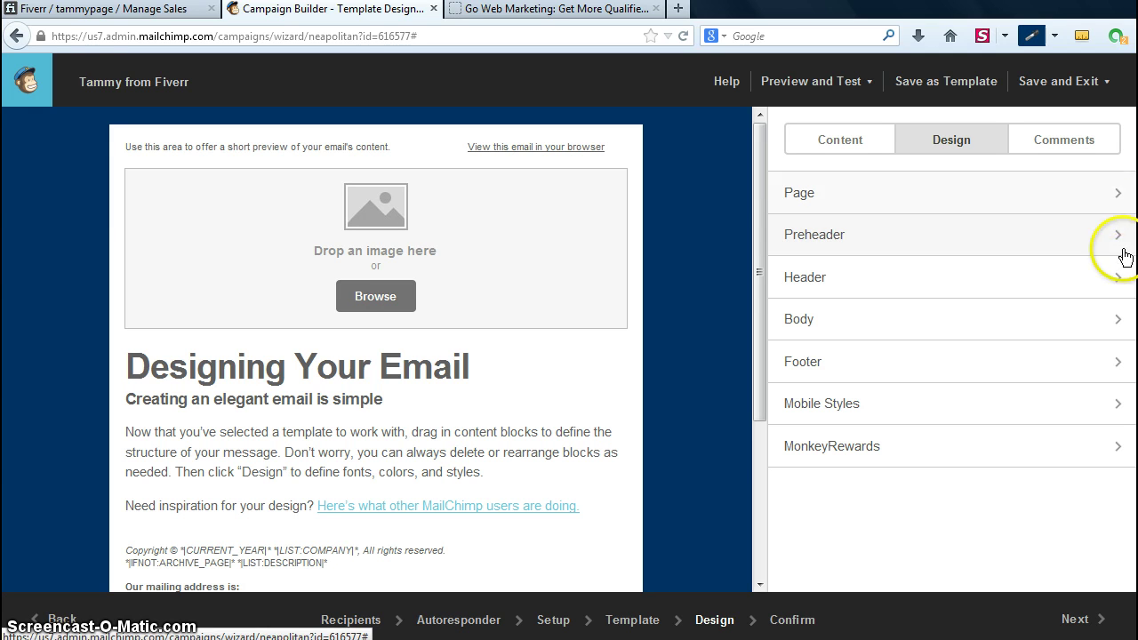
left_click(1120, 278)
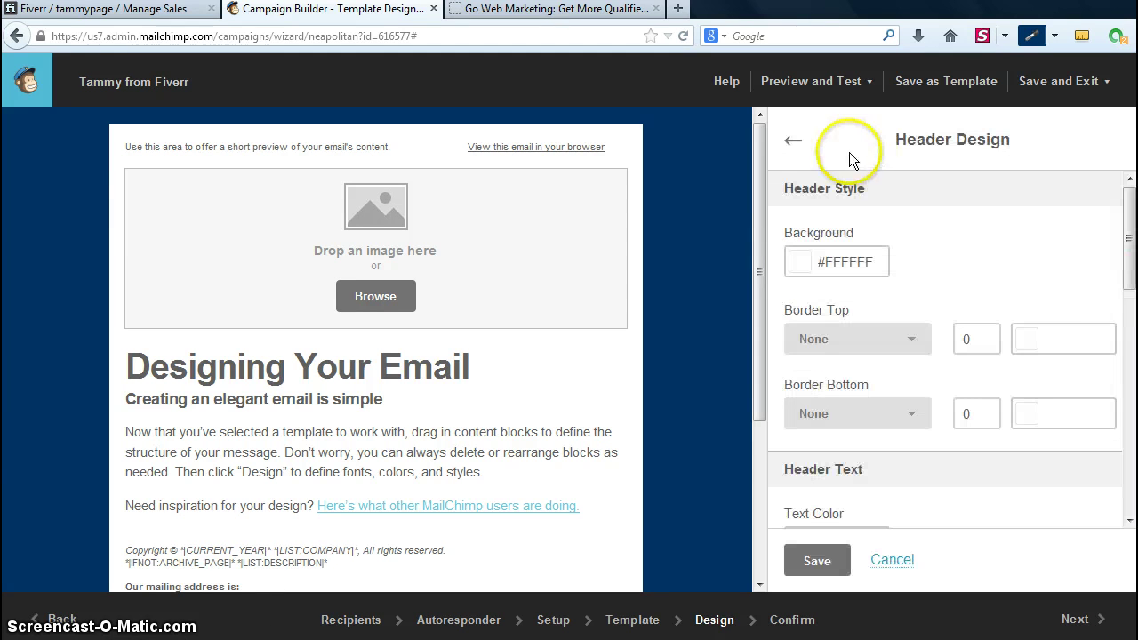
left_click(795, 143)
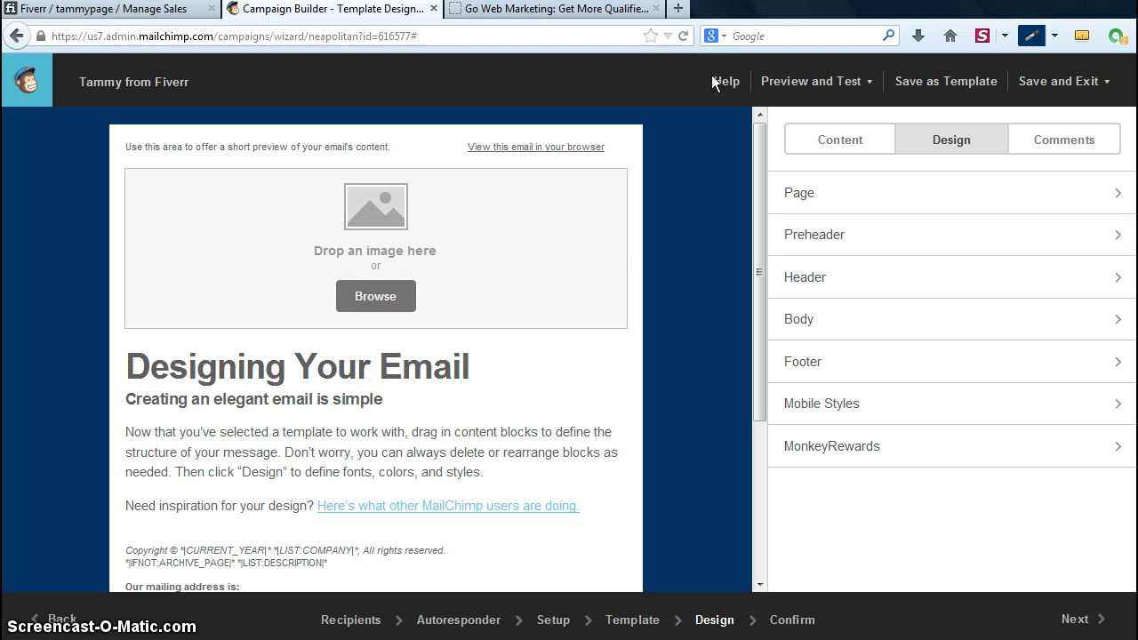
Give the preheader a navy #003366 background and save it.
left_click(938, 189)
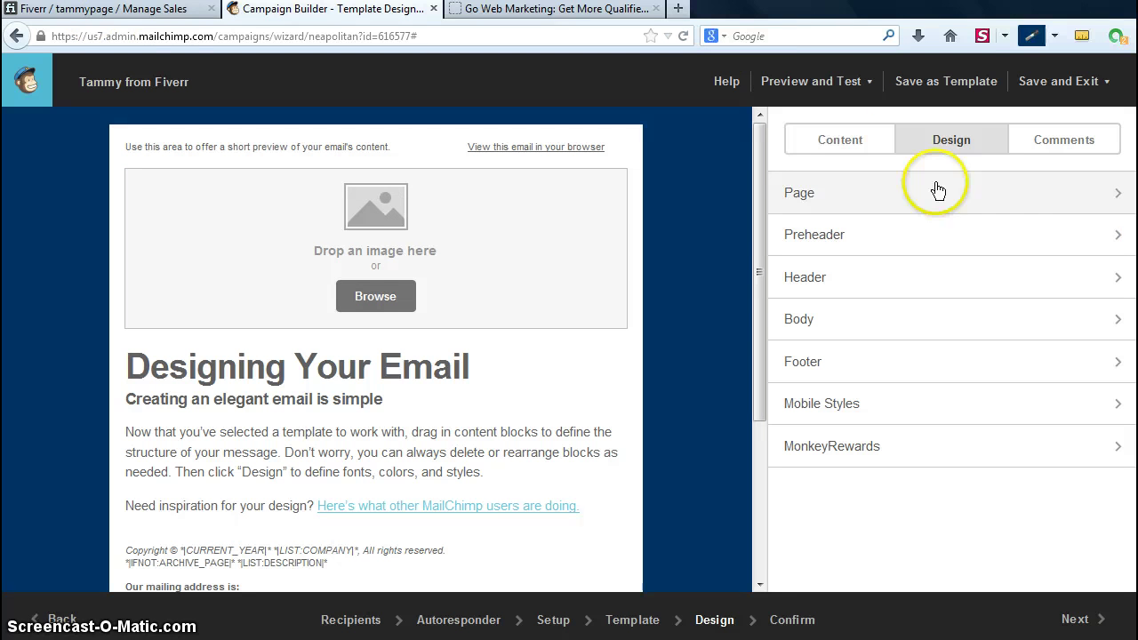
left_click(1122, 237)
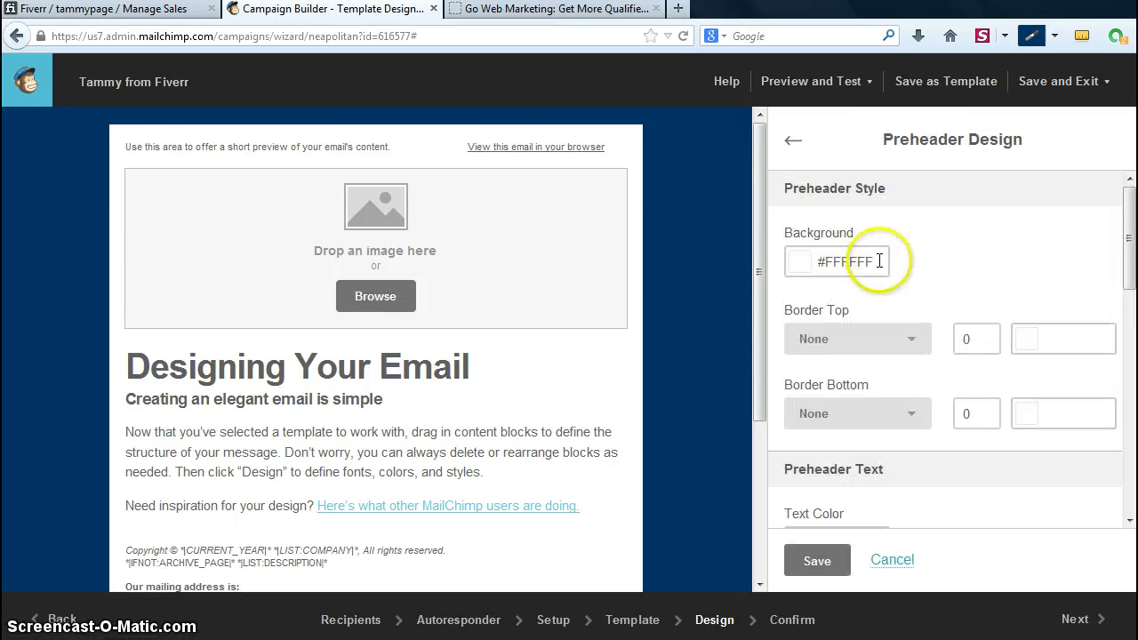
left_click(879, 261)
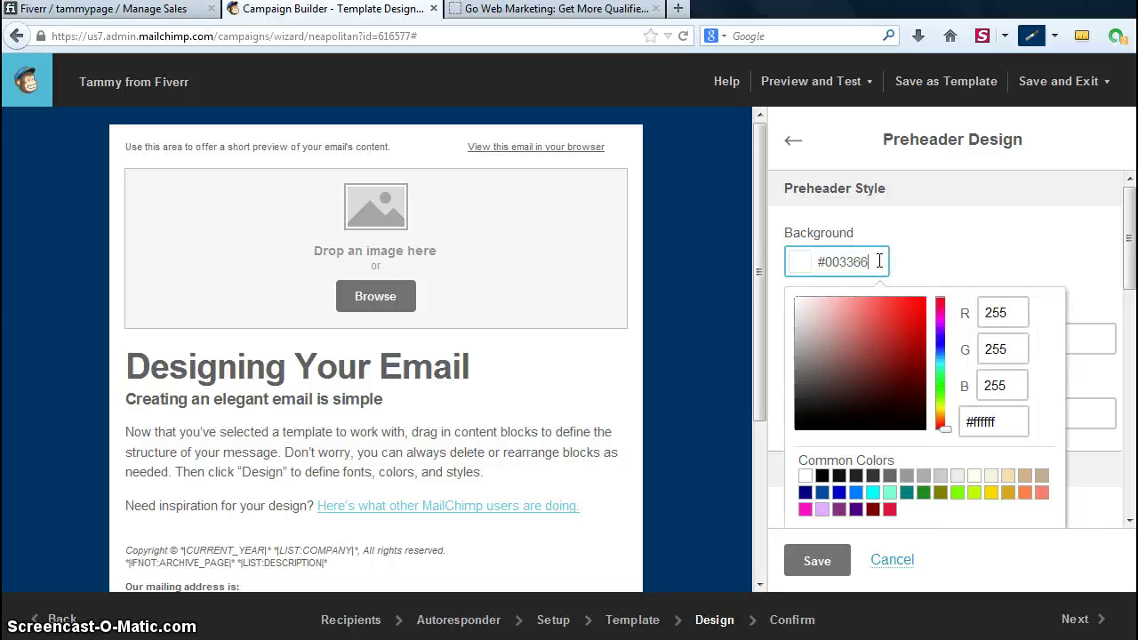
left_click(969, 243)
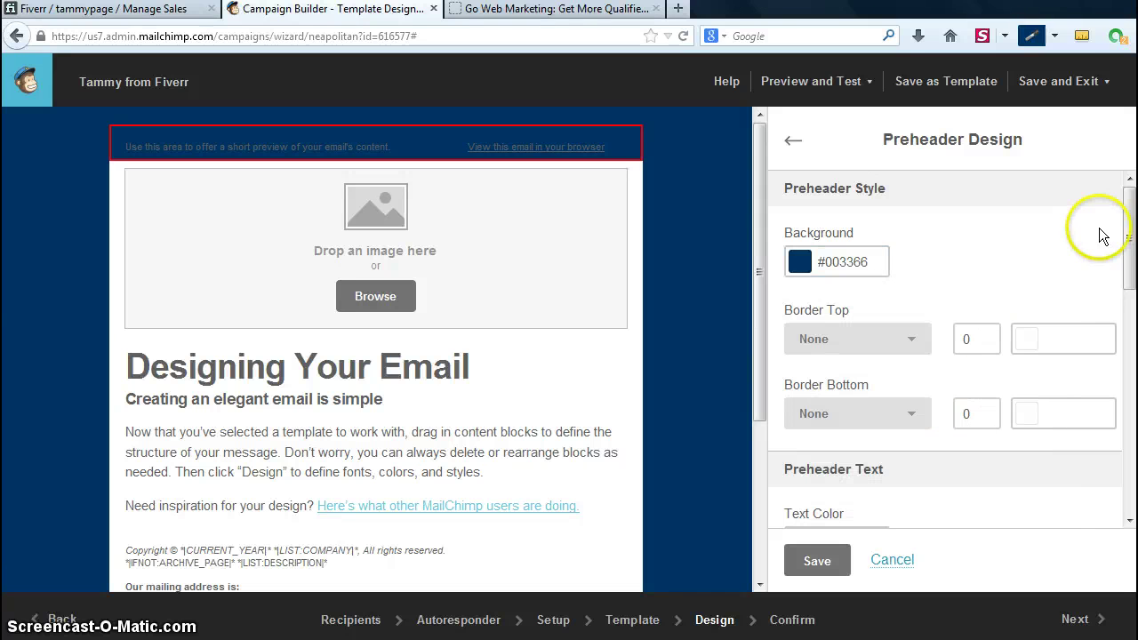
left_click(818, 560)
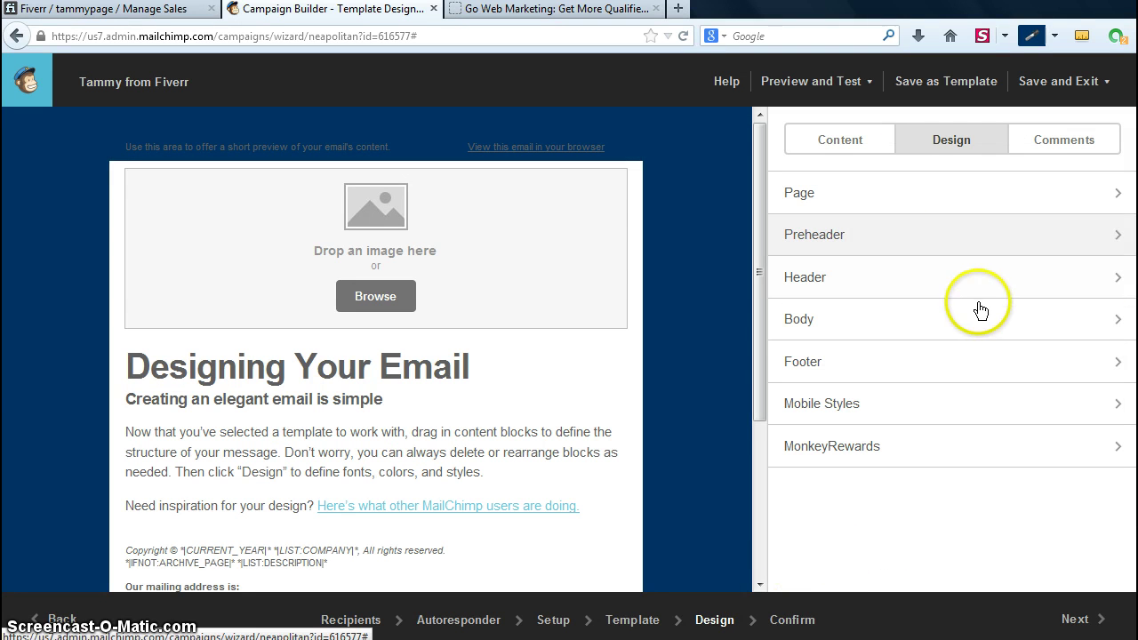
Change the body text colour from grey #606060 to black #000000 and save.
left_click(1122, 319)
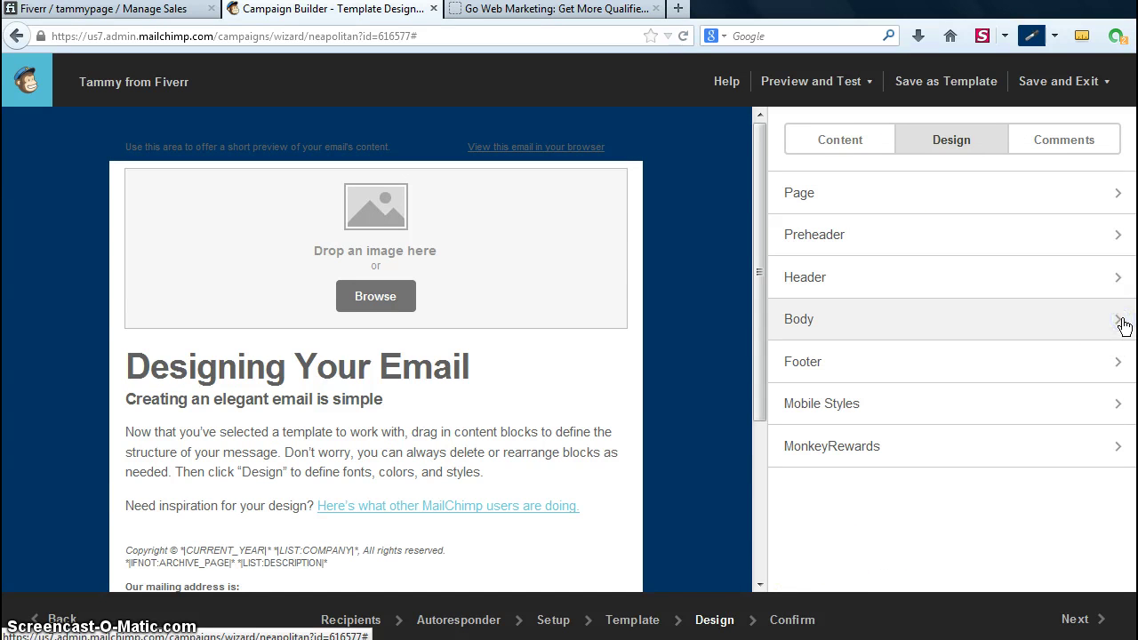
left_click_drag(1126, 238, 1132, 349)
left_click(846, 256)
left_click_drag(877, 257, 815, 254)
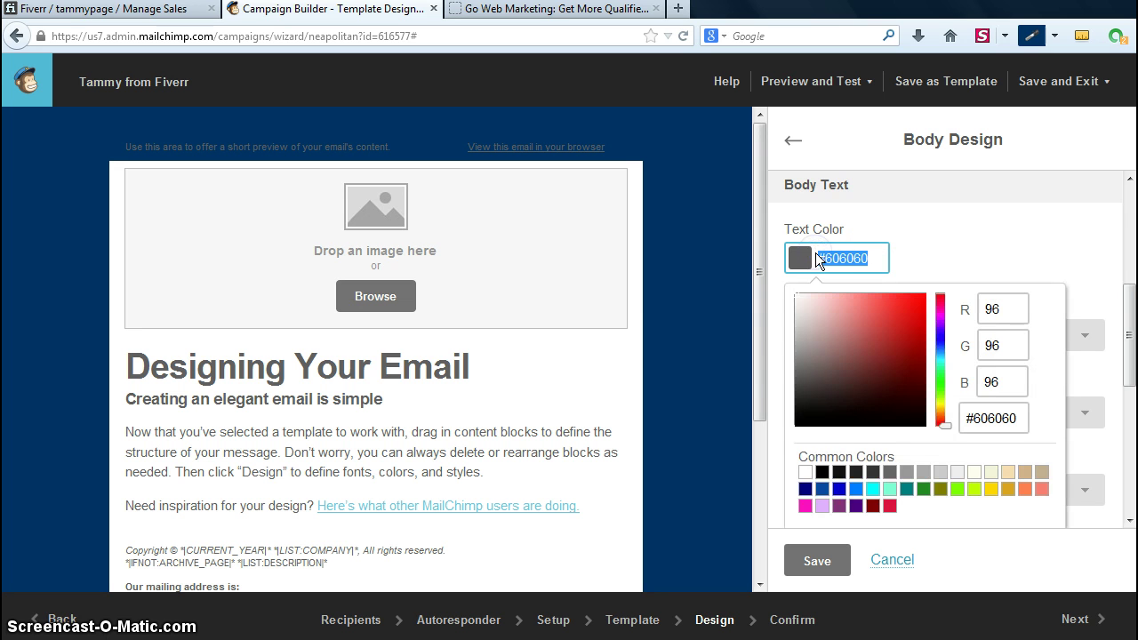
key("BackSpace")
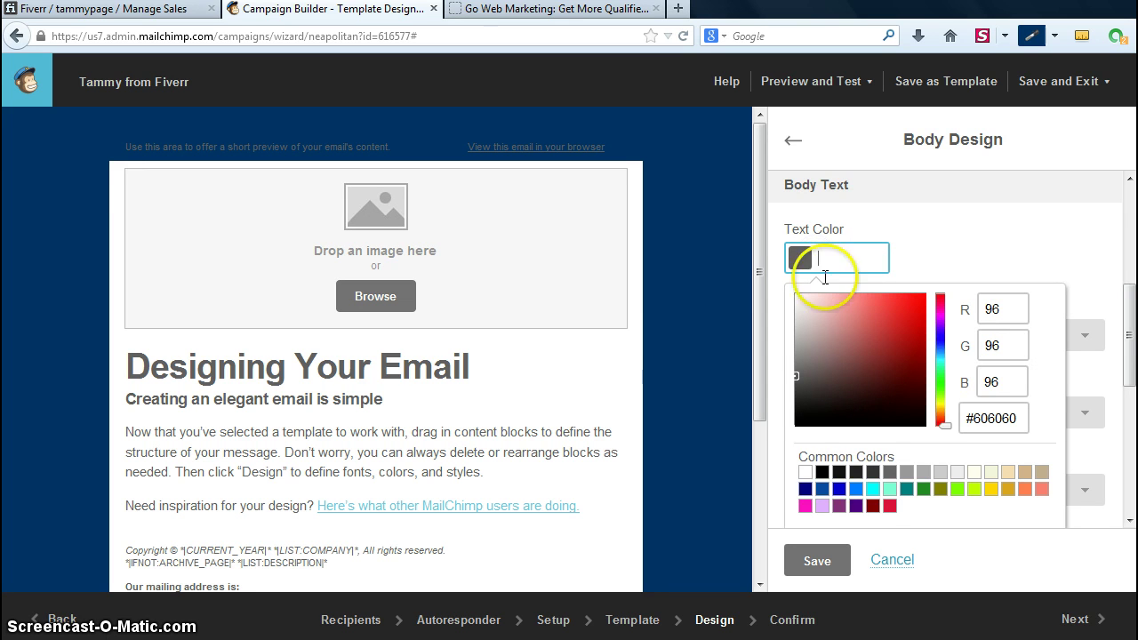
left_click(823, 473)
left_click(817, 561)
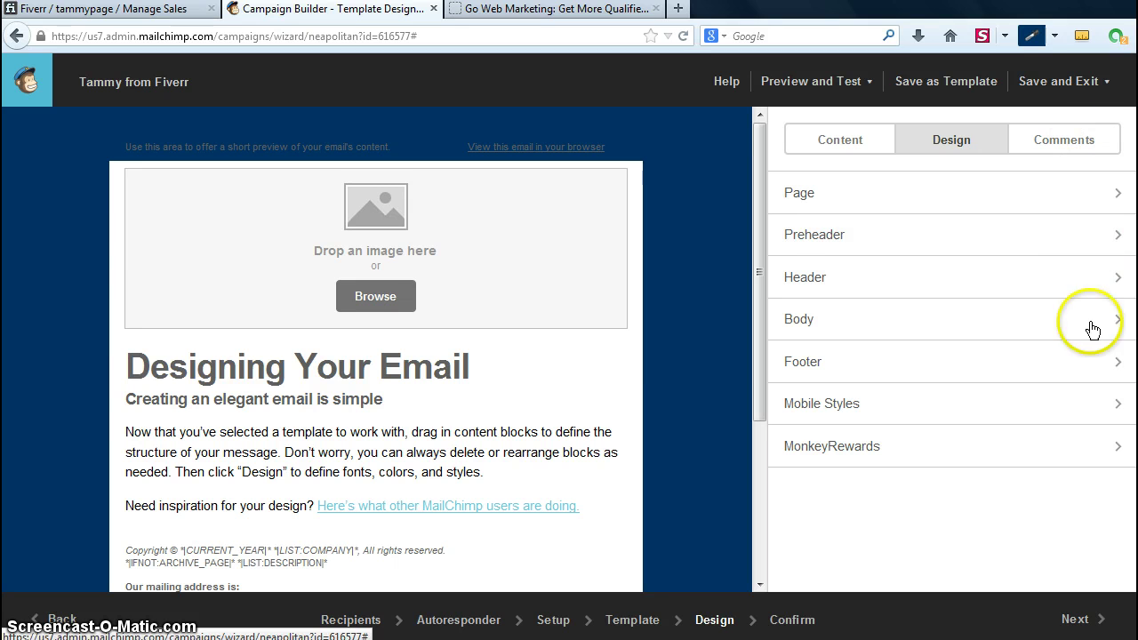
Make the preheader's preview sentence in Column 1 white.
left_click(847, 144)
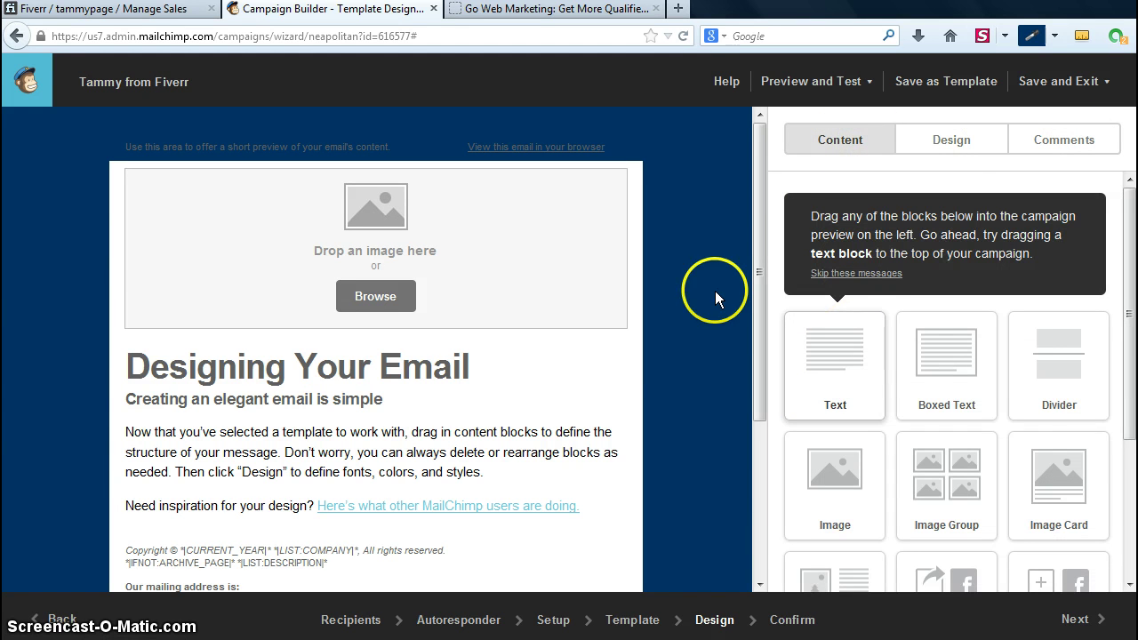
mouse_move(280, 394)
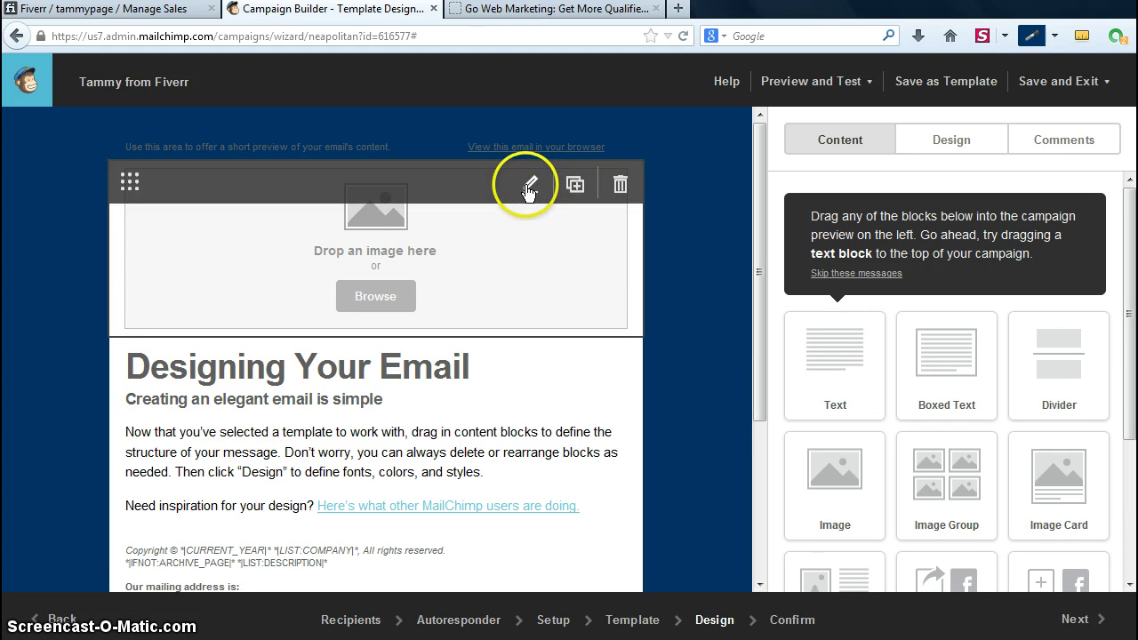
left_click(529, 158)
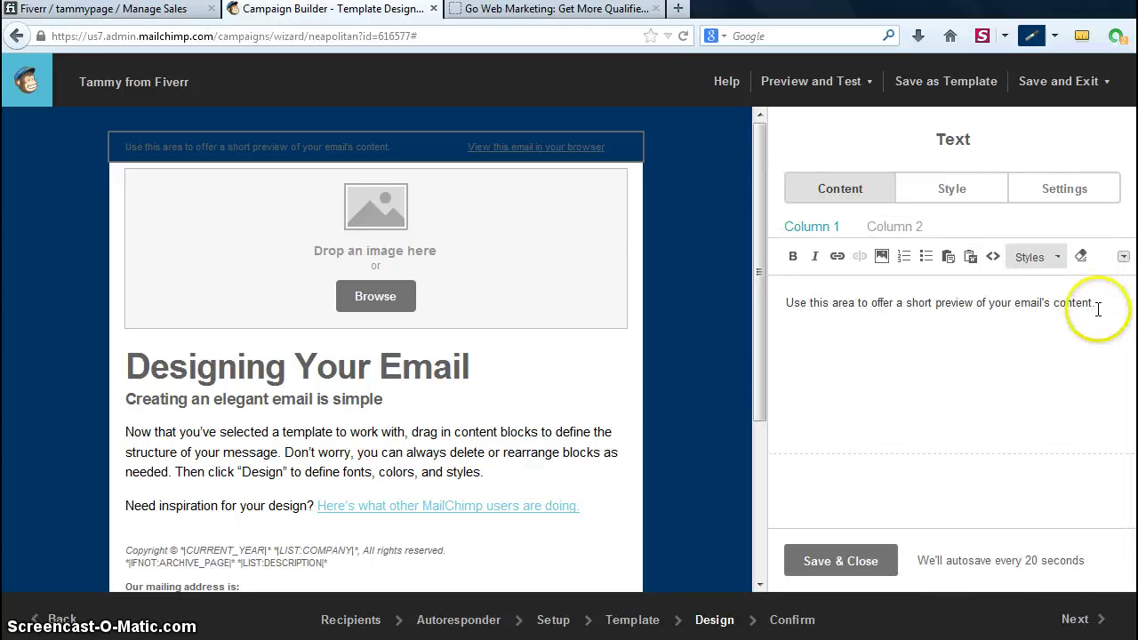
left_click(1108, 305)
left_click_drag(901, 306, 784, 302)
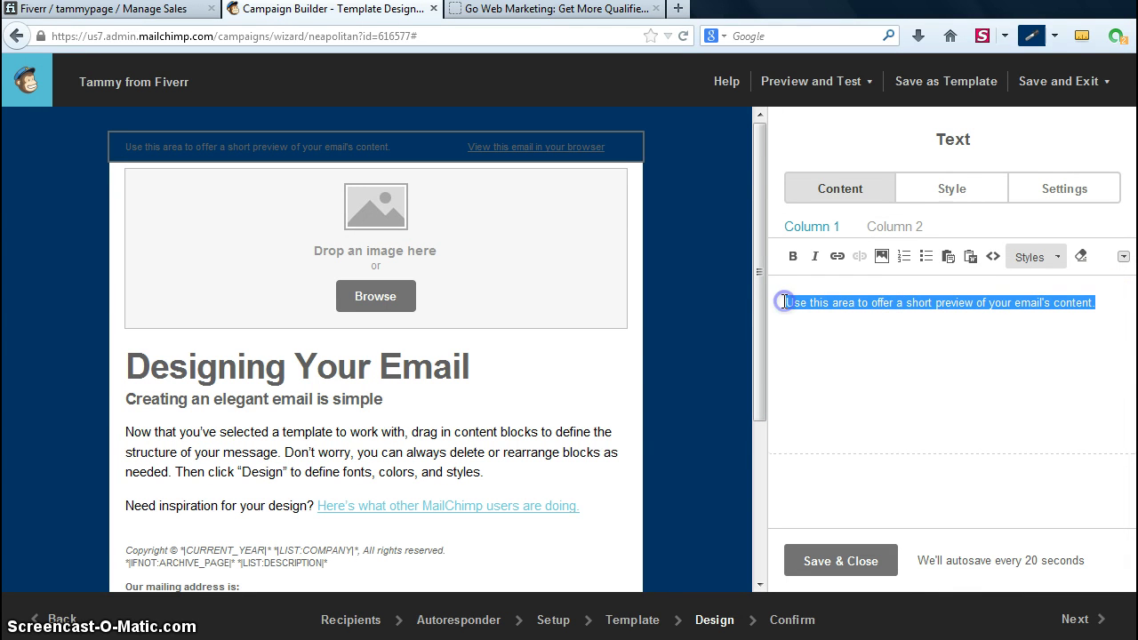
left_click(1124, 257)
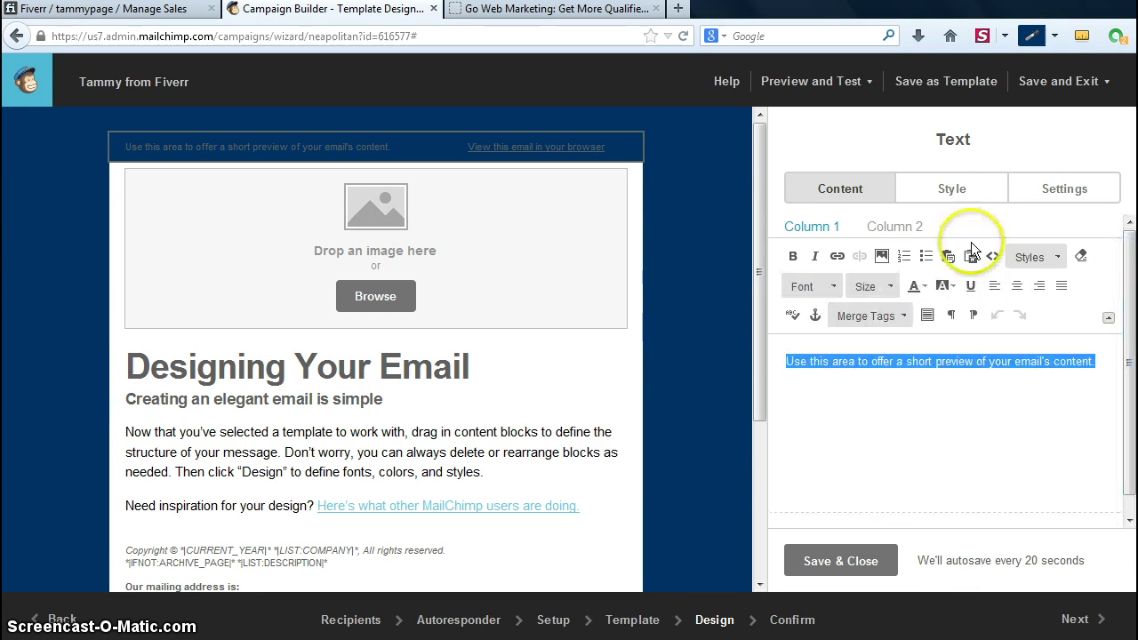
left_click(925, 288)
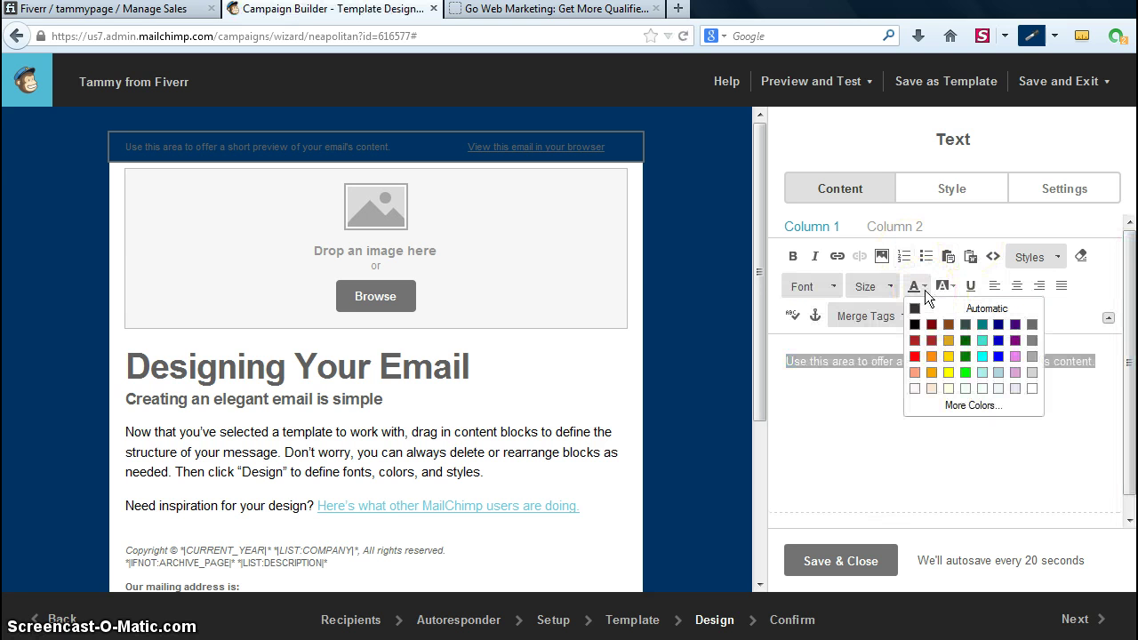
left_click(1028, 391)
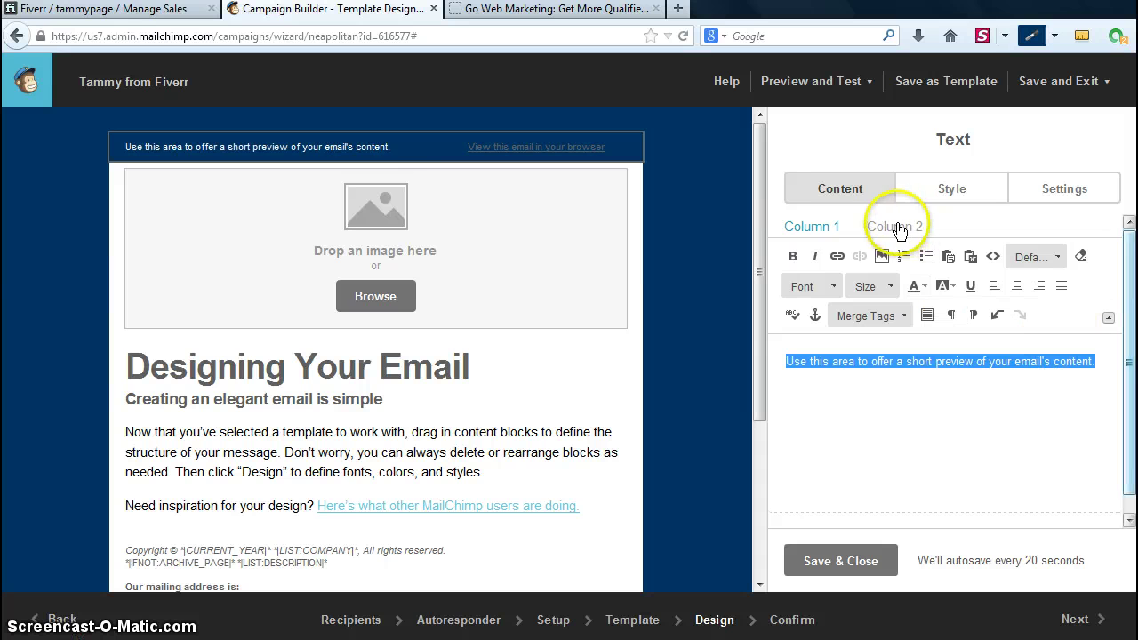
Make 'View this email in your browser' in Column 2 white and save the preheader.
mouse_move(407, 149)
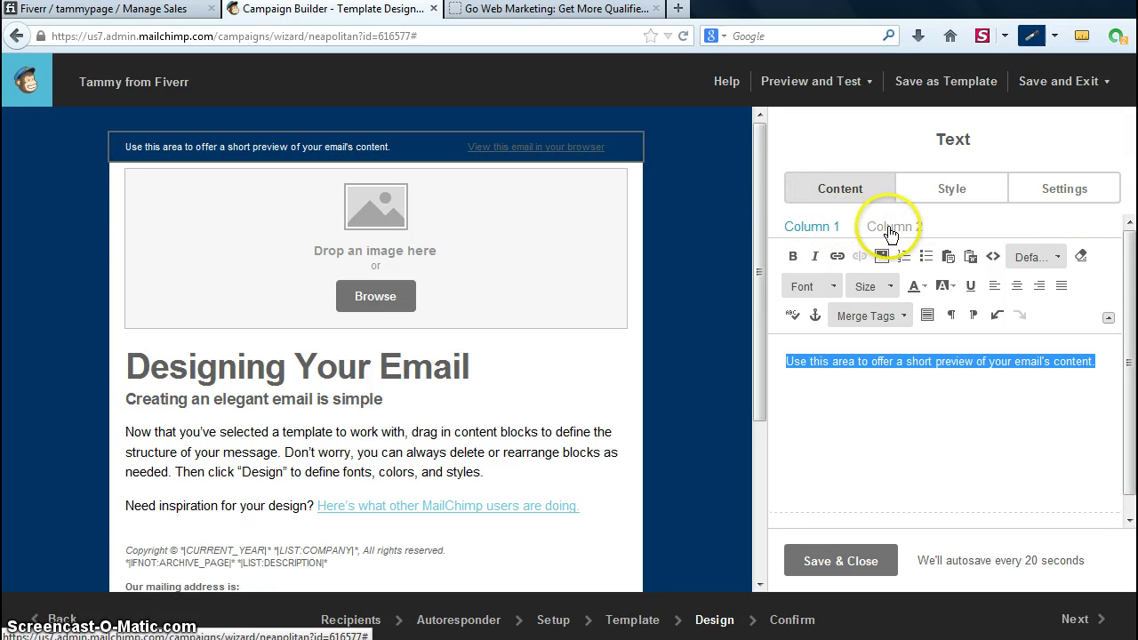
left_click(889, 230)
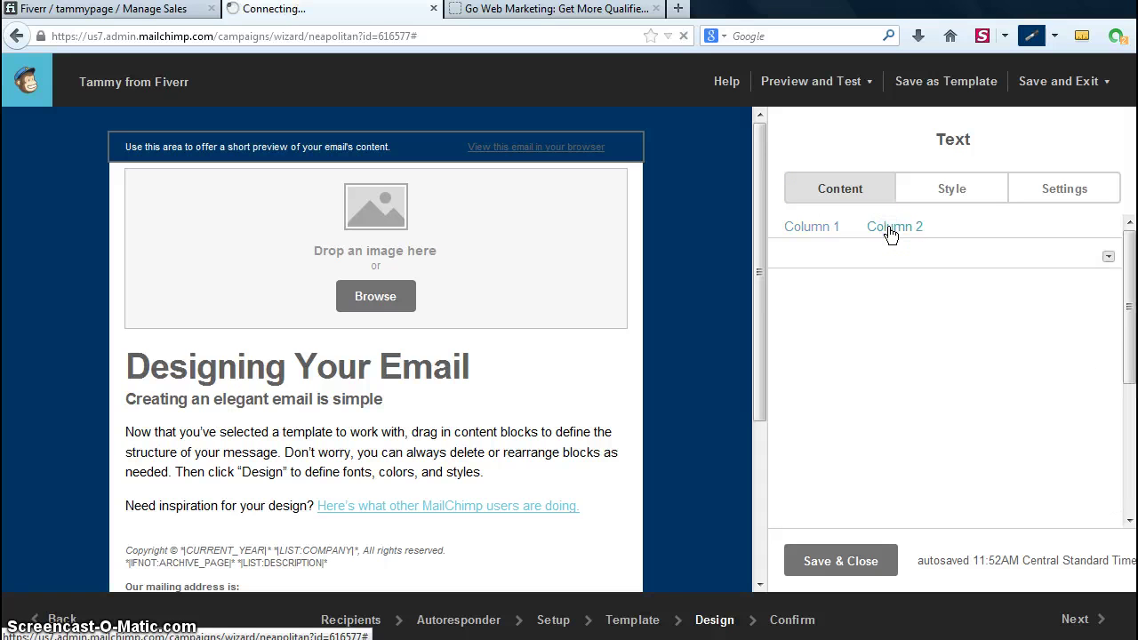
left_click(970, 294)
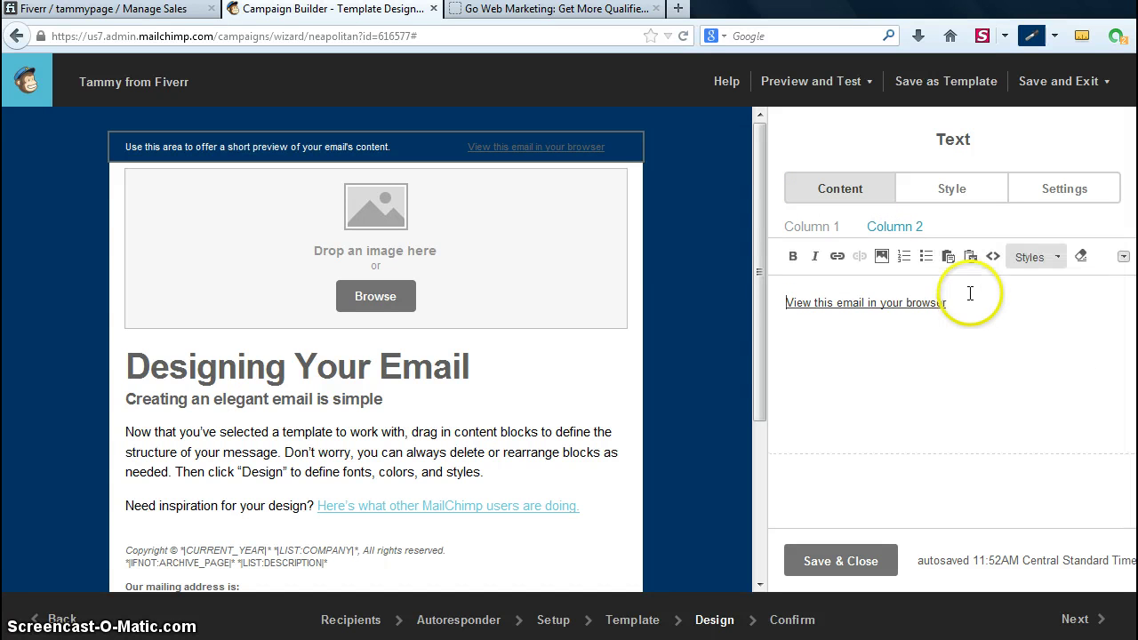
left_click_drag(790, 311, 752, 311)
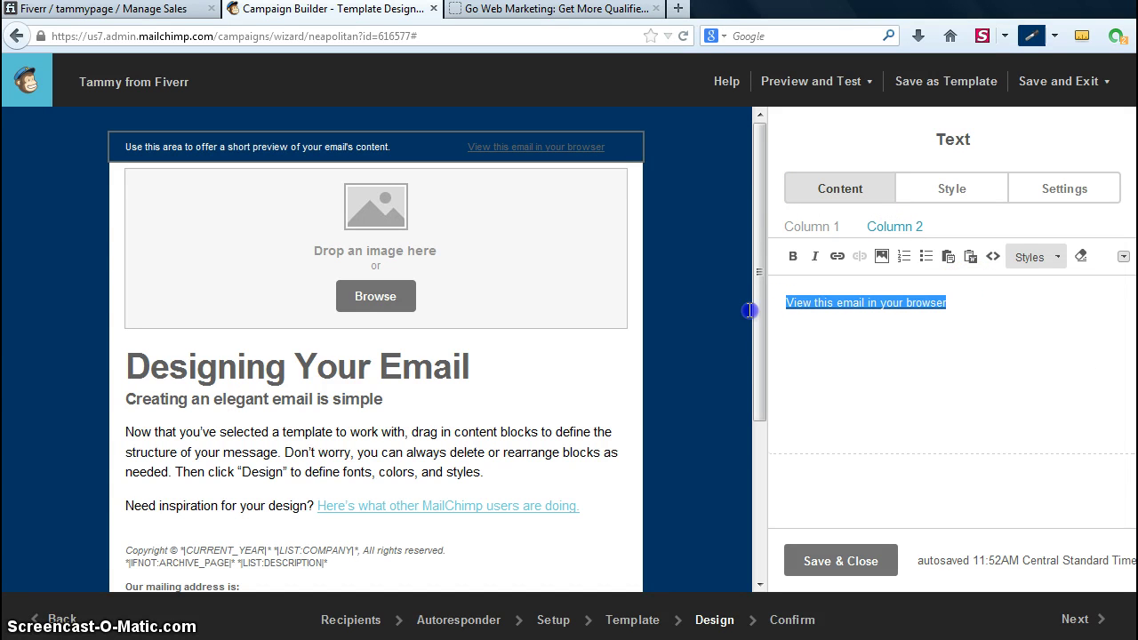
left_click(1124, 258)
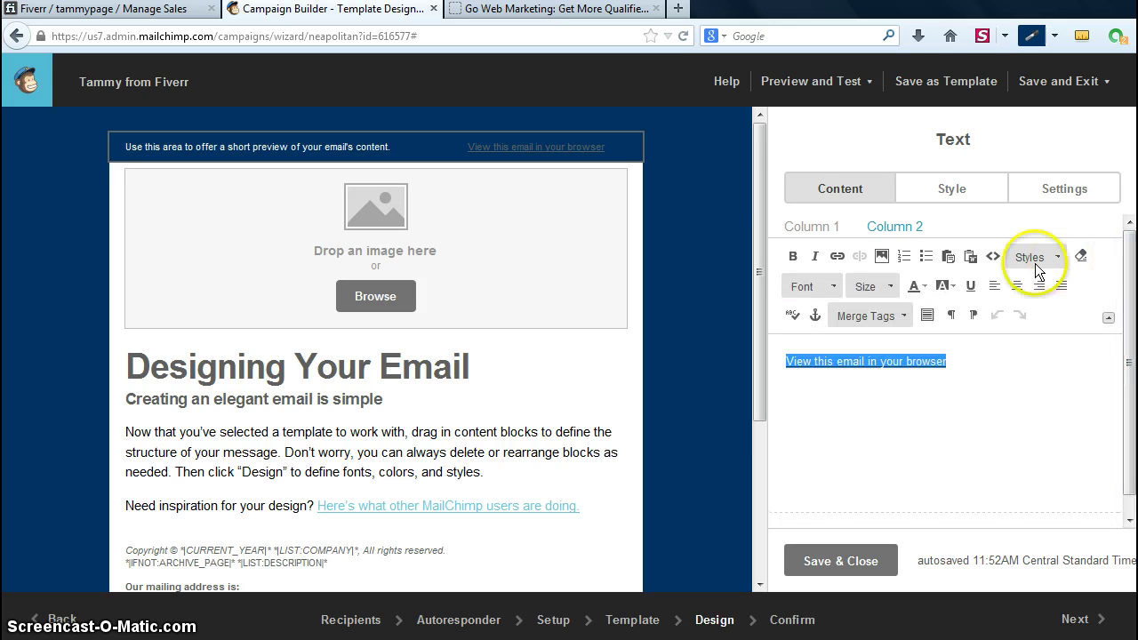
left_click(924, 288)
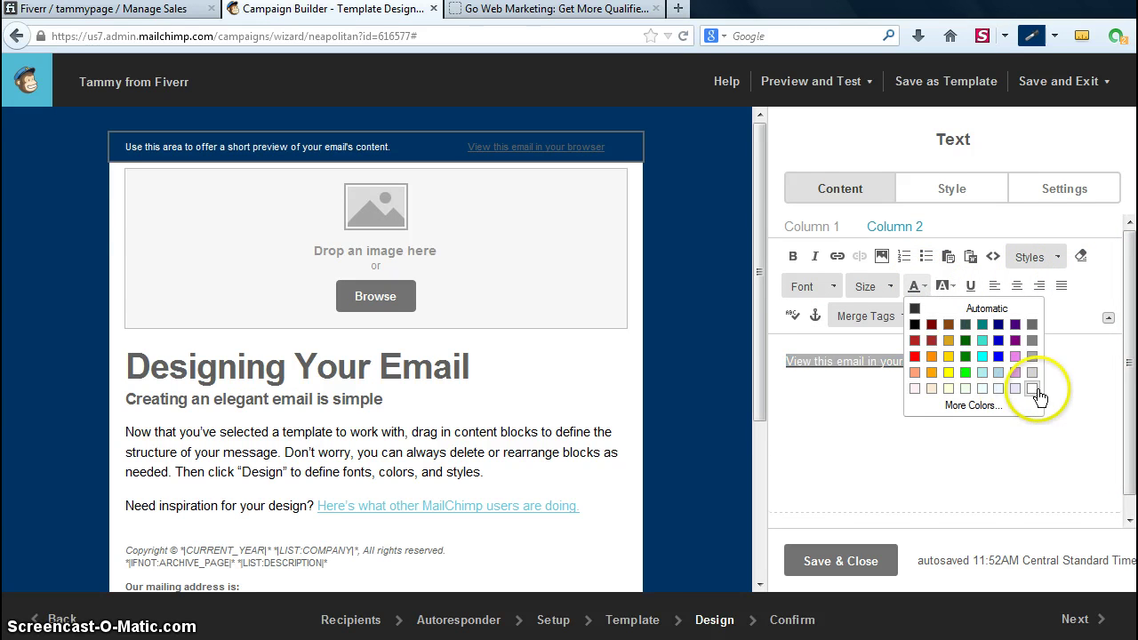
left_click(1034, 391)
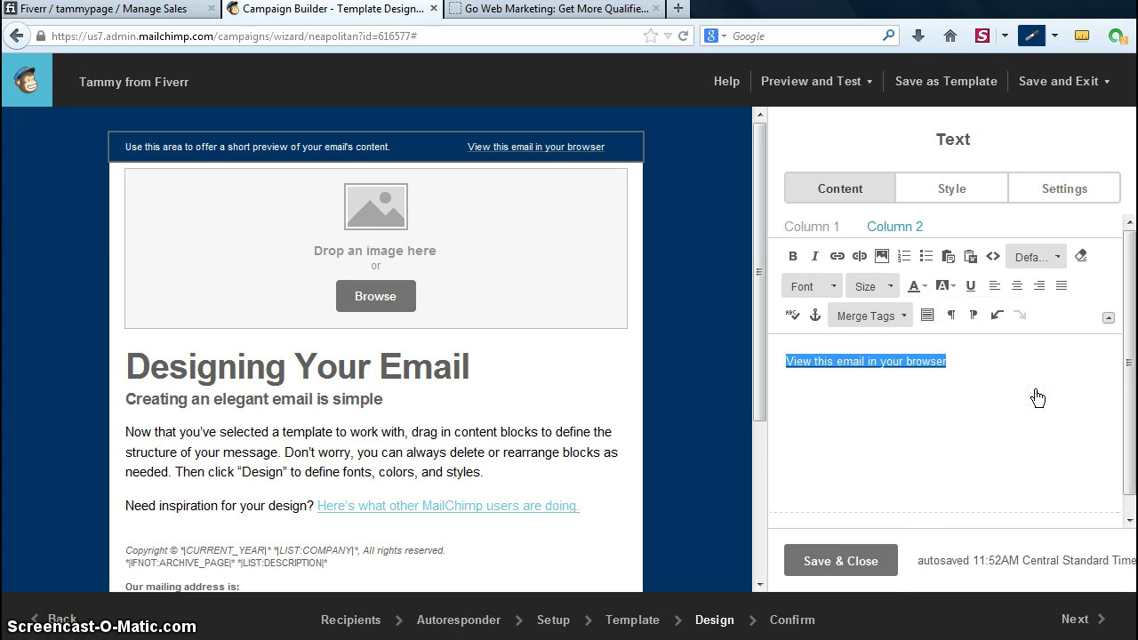
left_click(869, 562)
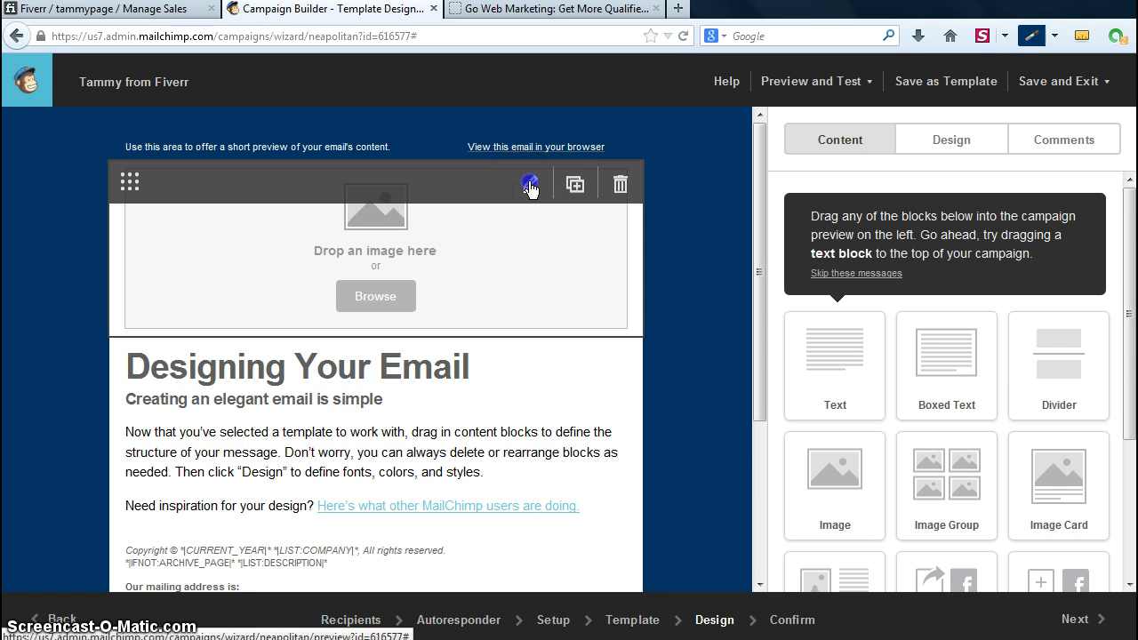
Upload the gowebmarketing logo Screenshot_1.png into the empty header image block.
left_click(531, 186)
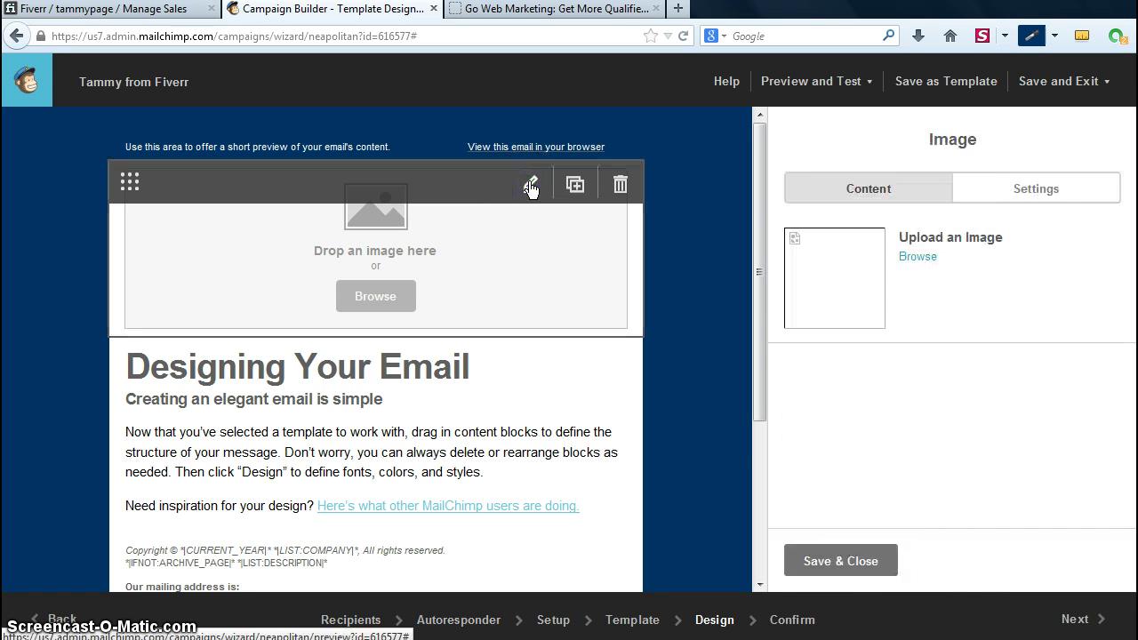
left_click(918, 257)
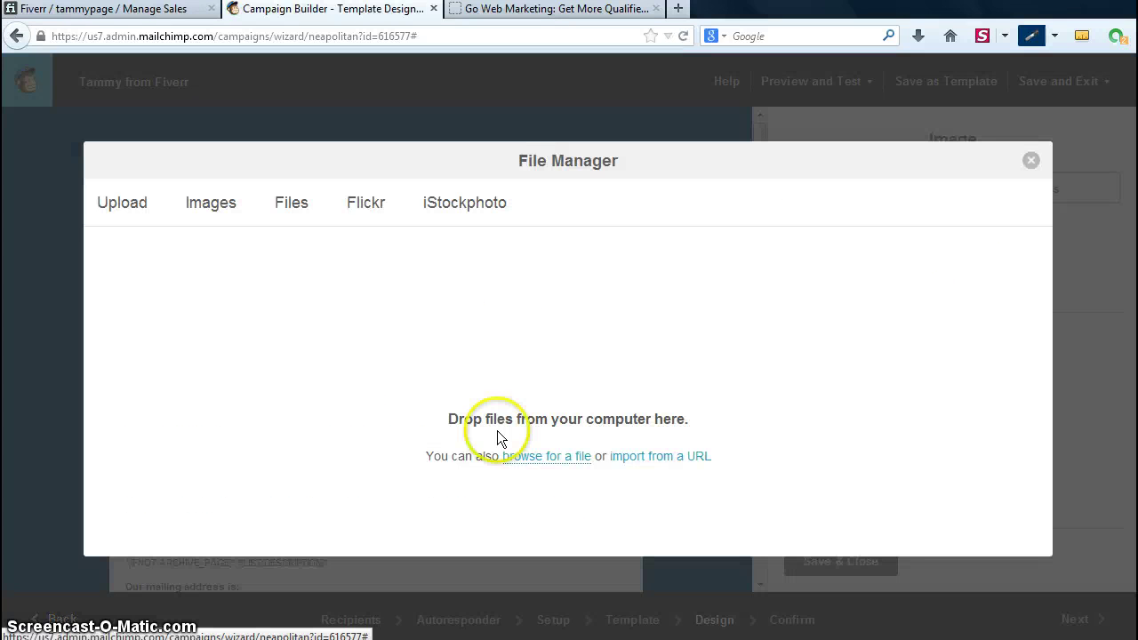
left_click(540, 458)
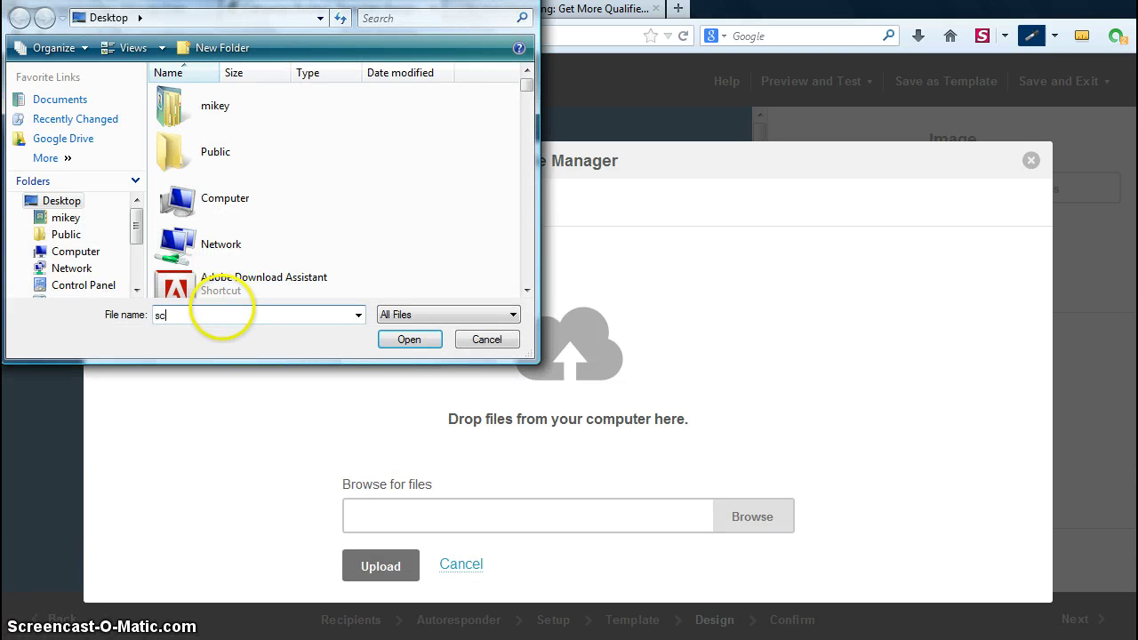
left_click(221, 313)
type("sc")
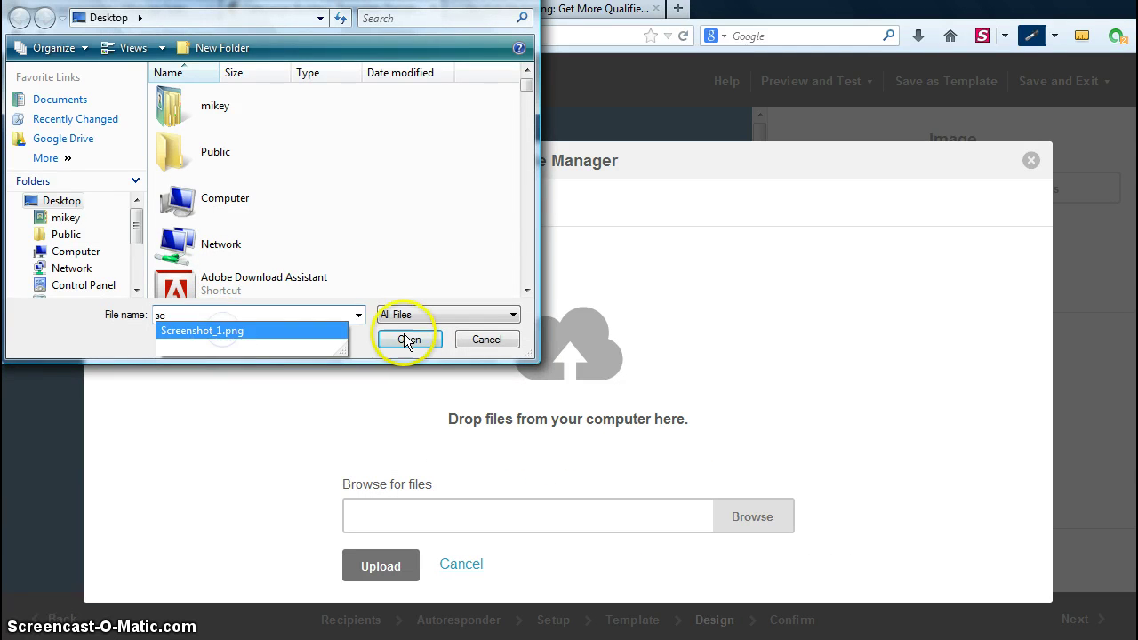
left_click(242, 333)
left_click(406, 341)
left_click(381, 566)
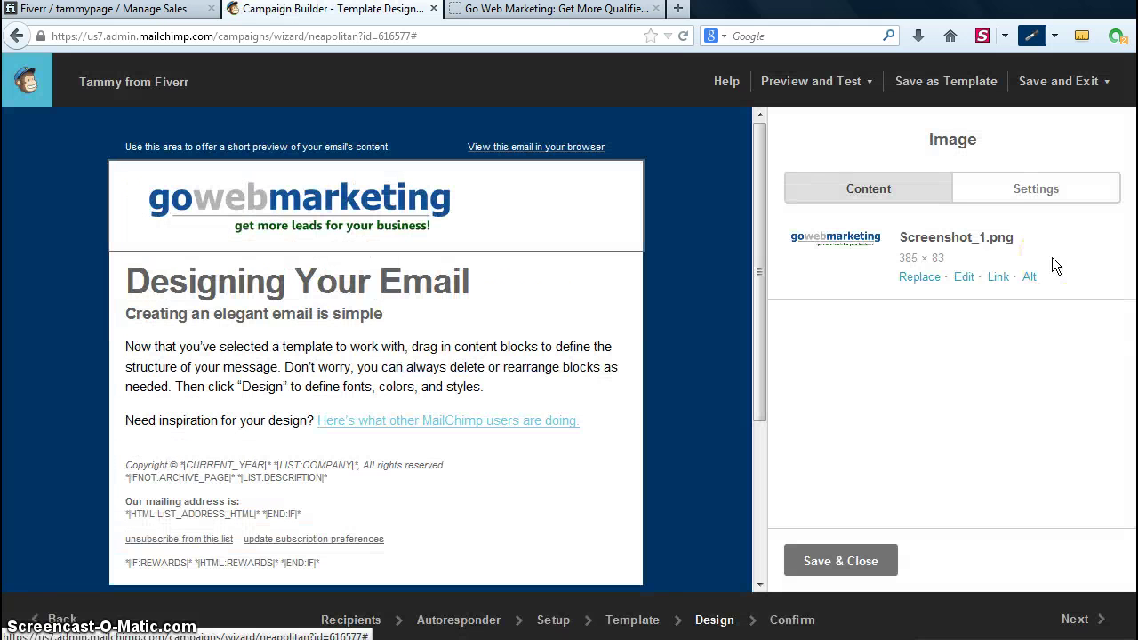
Set the logo's alignment to Center and save the image block.
left_click(1009, 192)
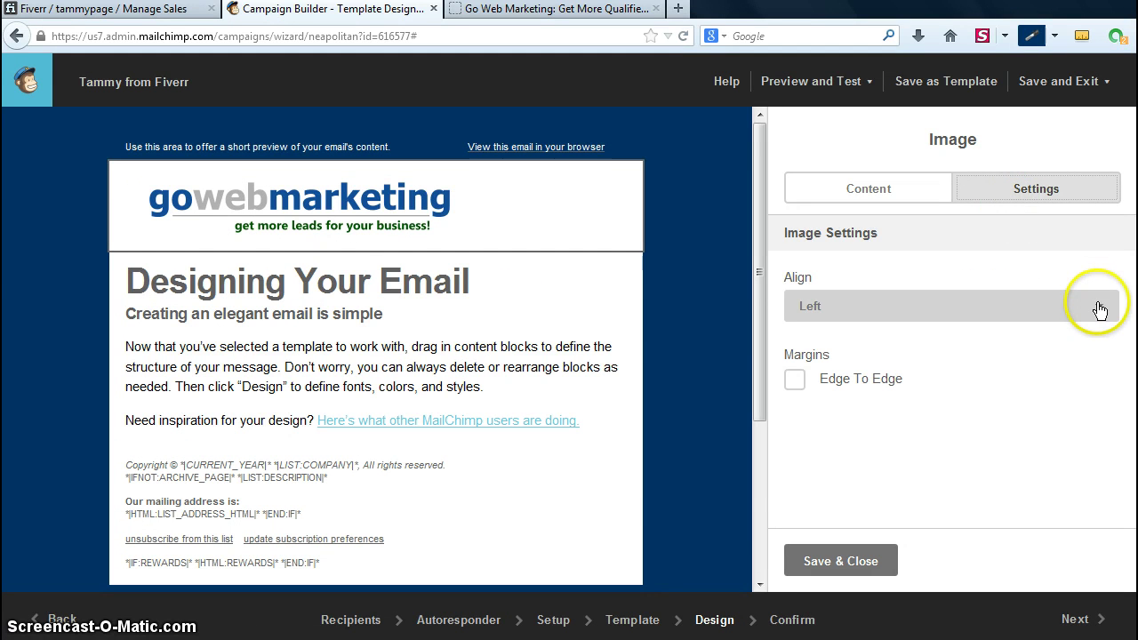
left_click(1100, 307)
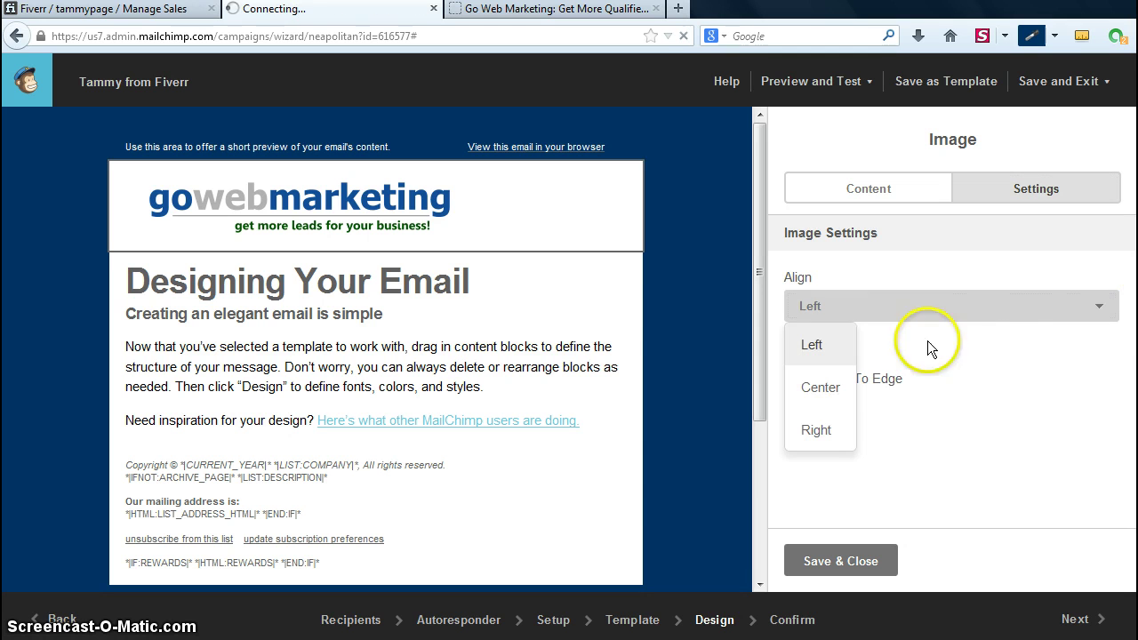
left_click(800, 400)
left_click(843, 544)
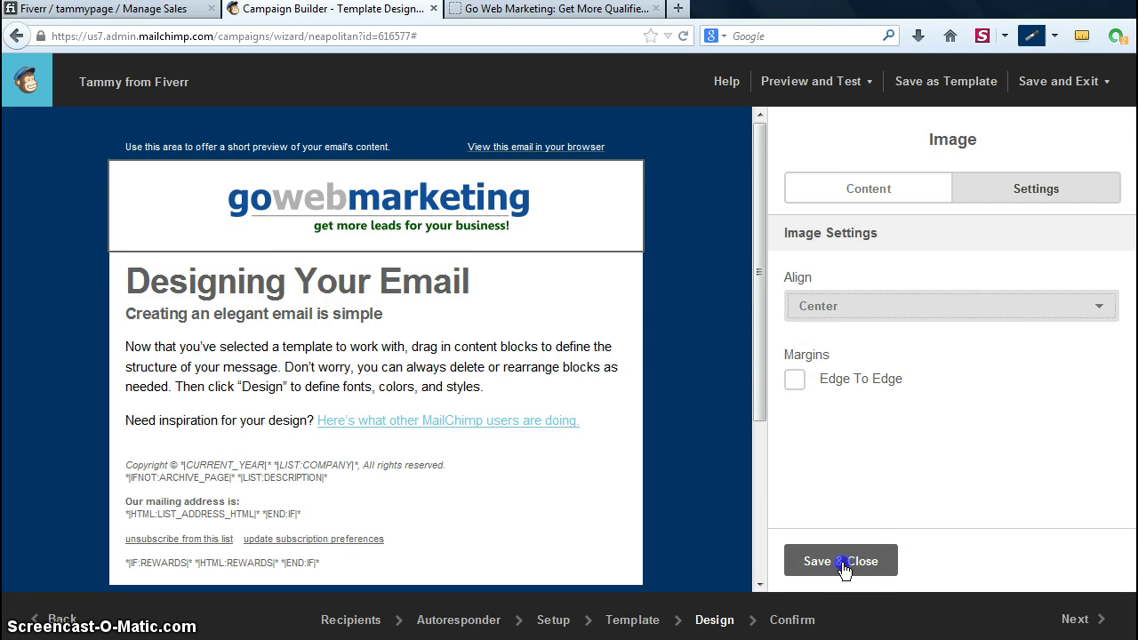
Delete all the sample heading and paragraphs from the main text block.
mouse_move(483, 326)
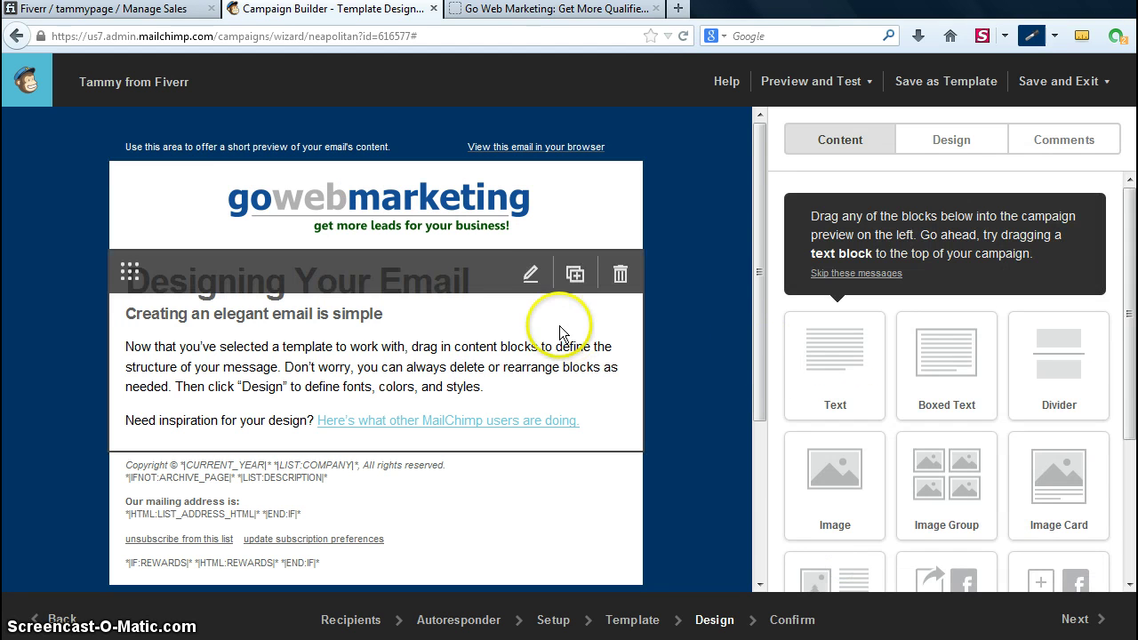
left_click(531, 276)
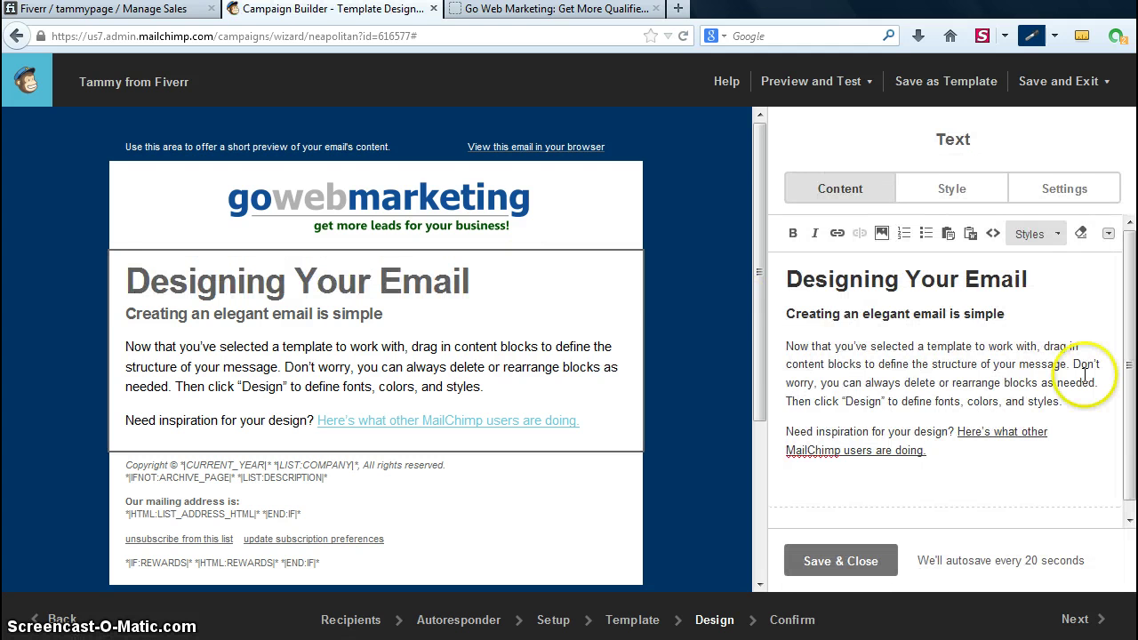
left_click(946, 467)
left_click_drag(934, 454, 770, 269)
key("Delete")
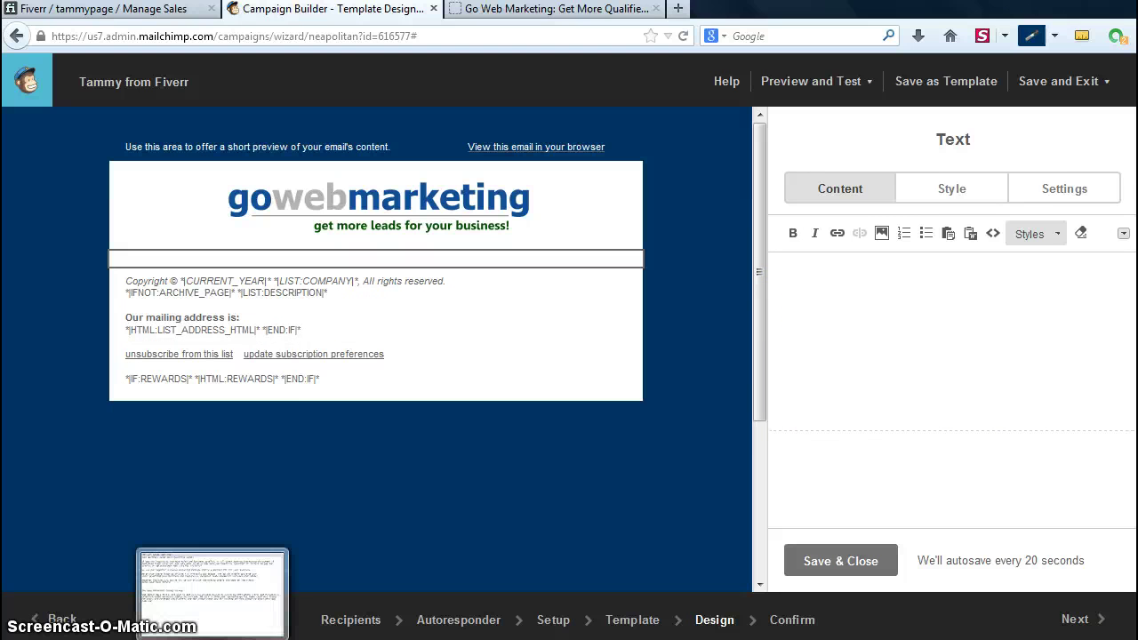
left_click(213, 591)
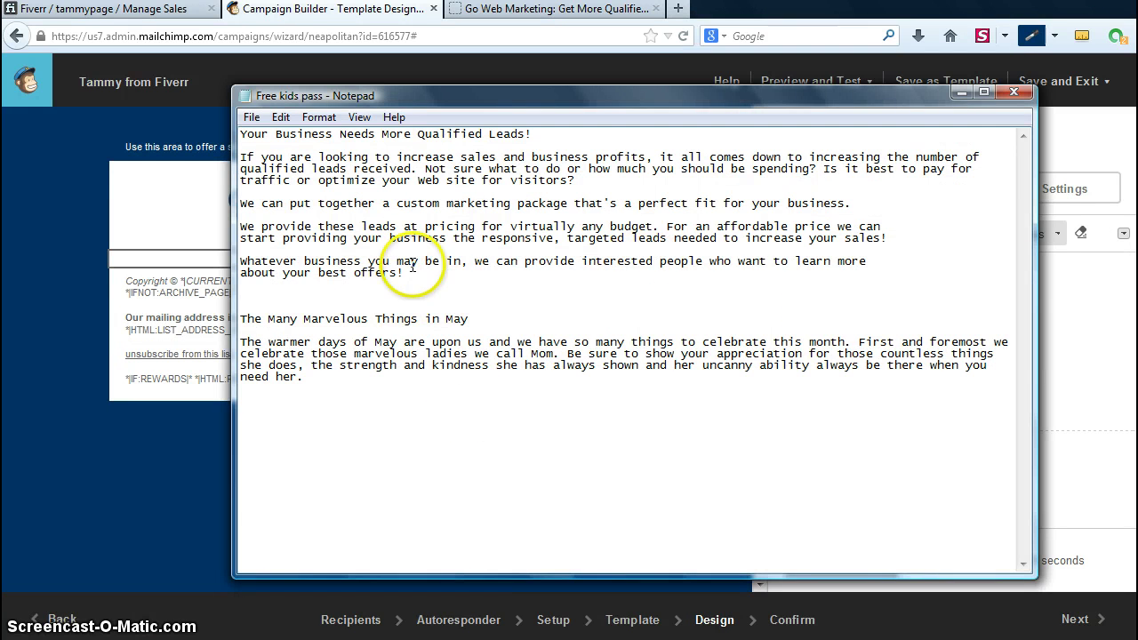
Select the heading and five opening paragraphs in the Notepad notes.
left_click_drag(415, 261, 242, 134)
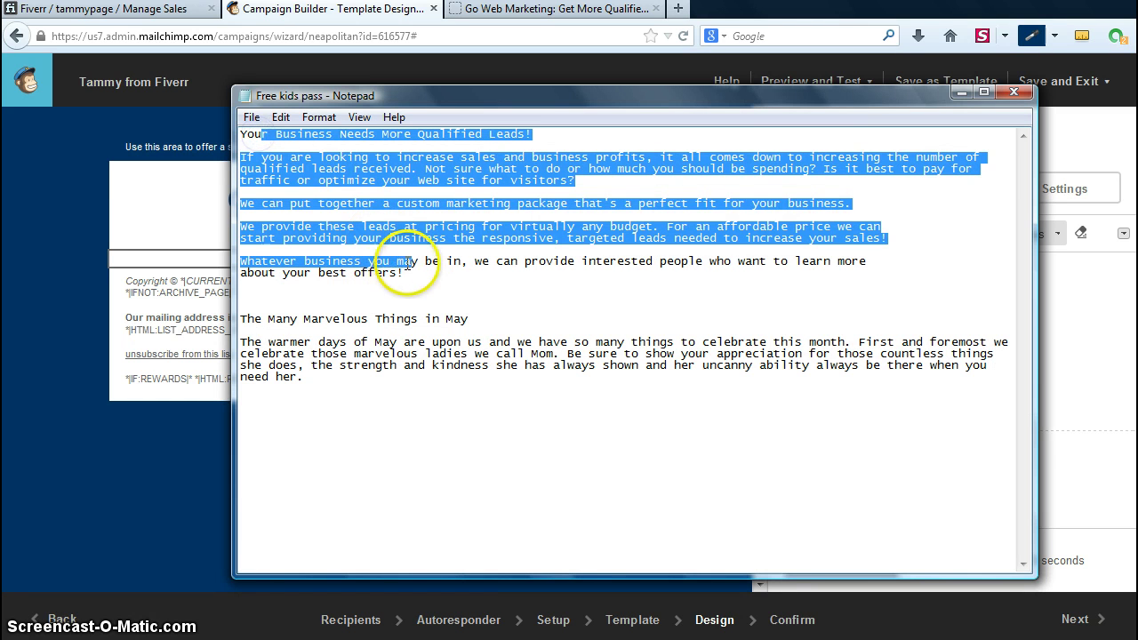
left_click(411, 273)
left_click_drag(336, 257, 240, 133)
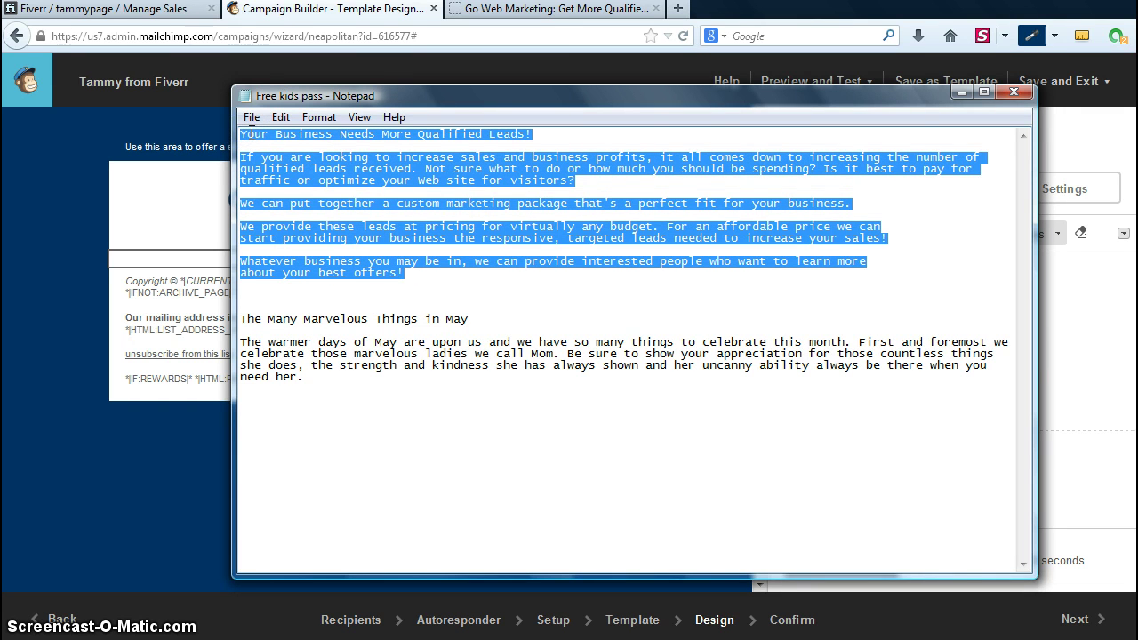
Paste the copy into the text block as plain text and select the heading.
left_click(957, 96)
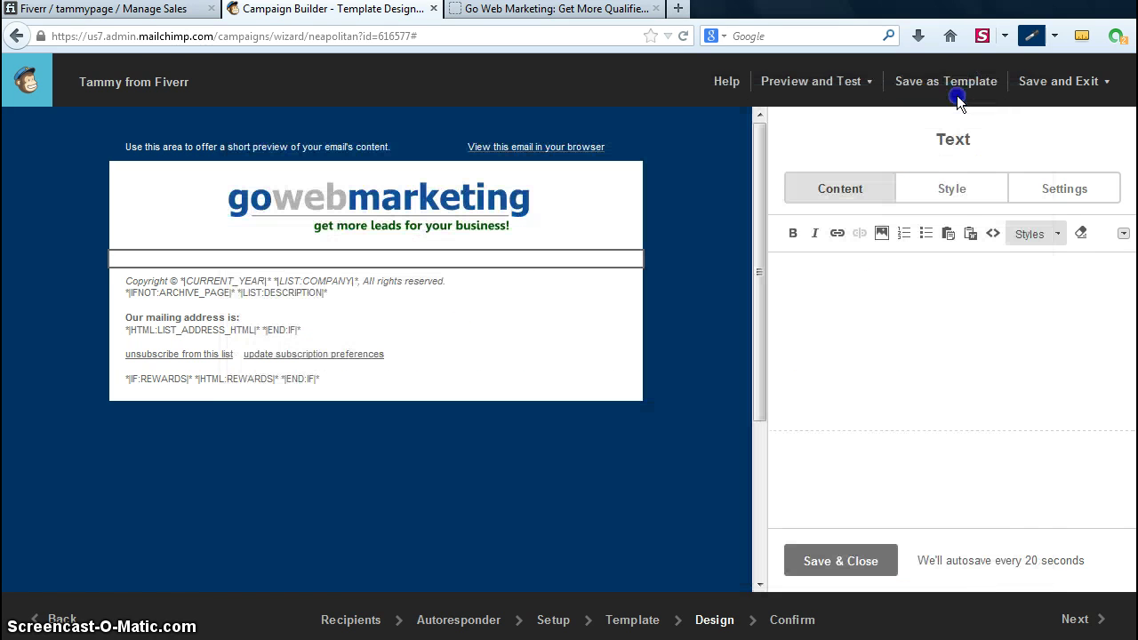
left_click(871, 285)
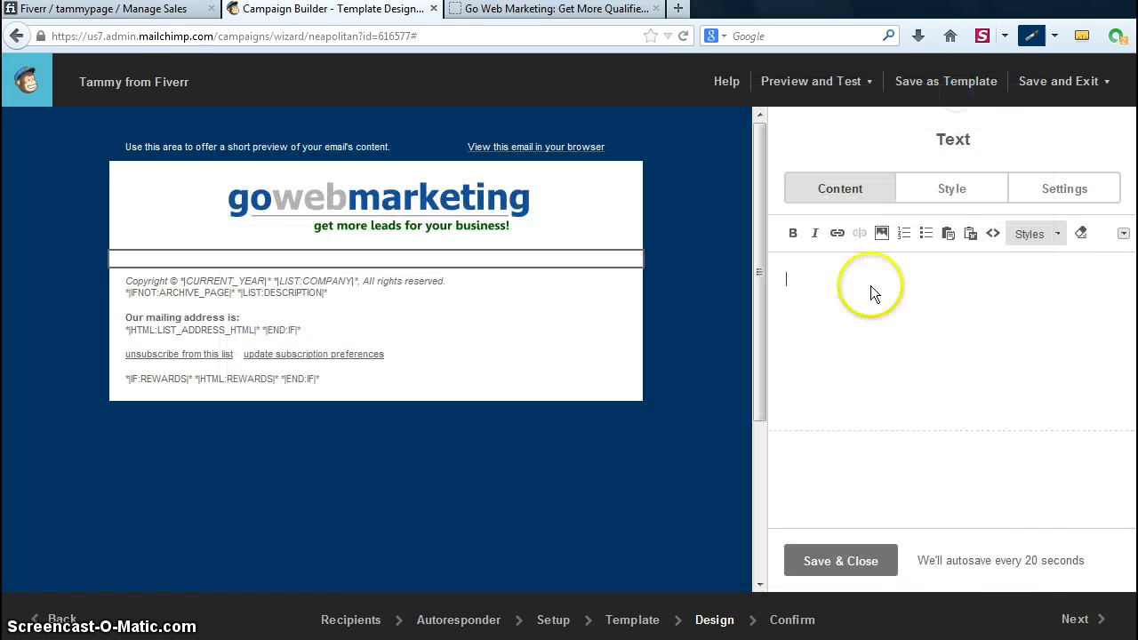
left_click(949, 233)
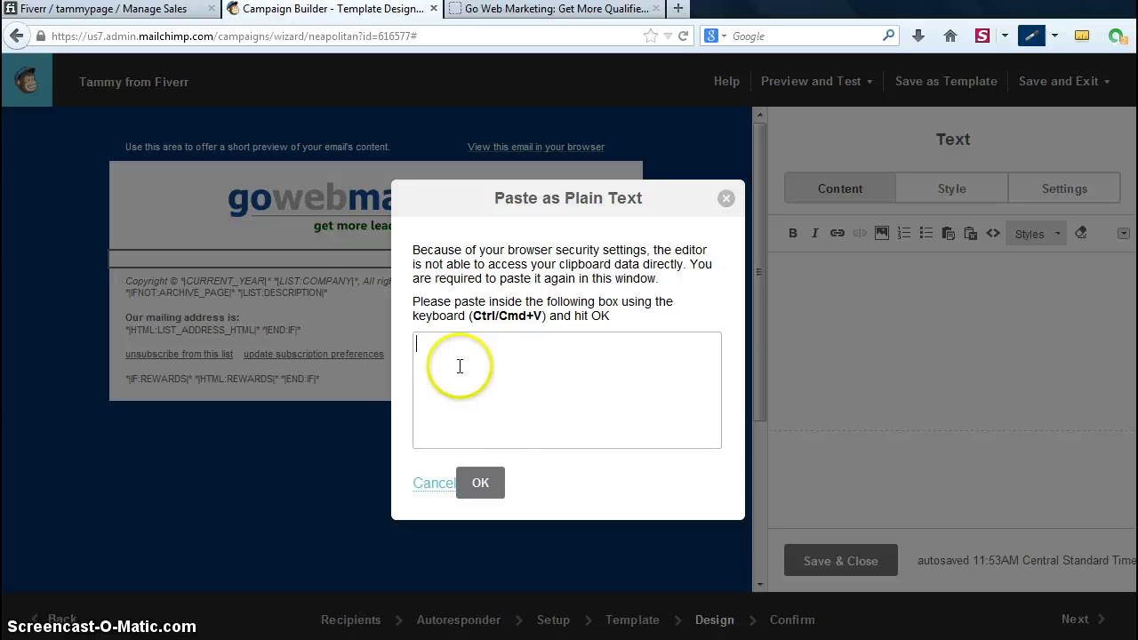
key("ctrl+v")
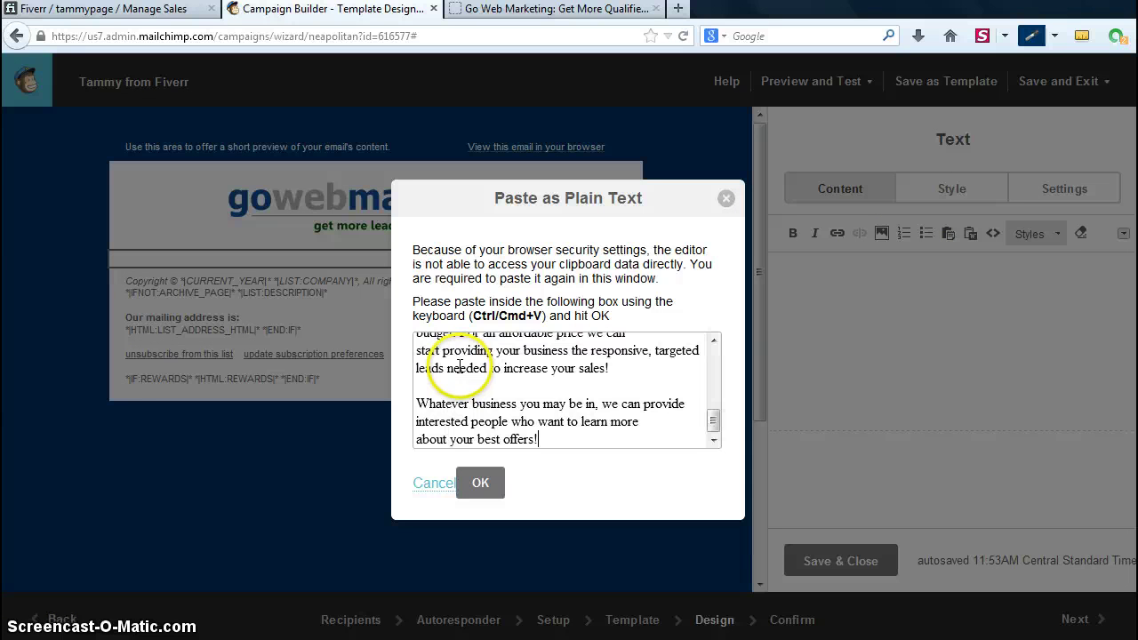
left_click(480, 485)
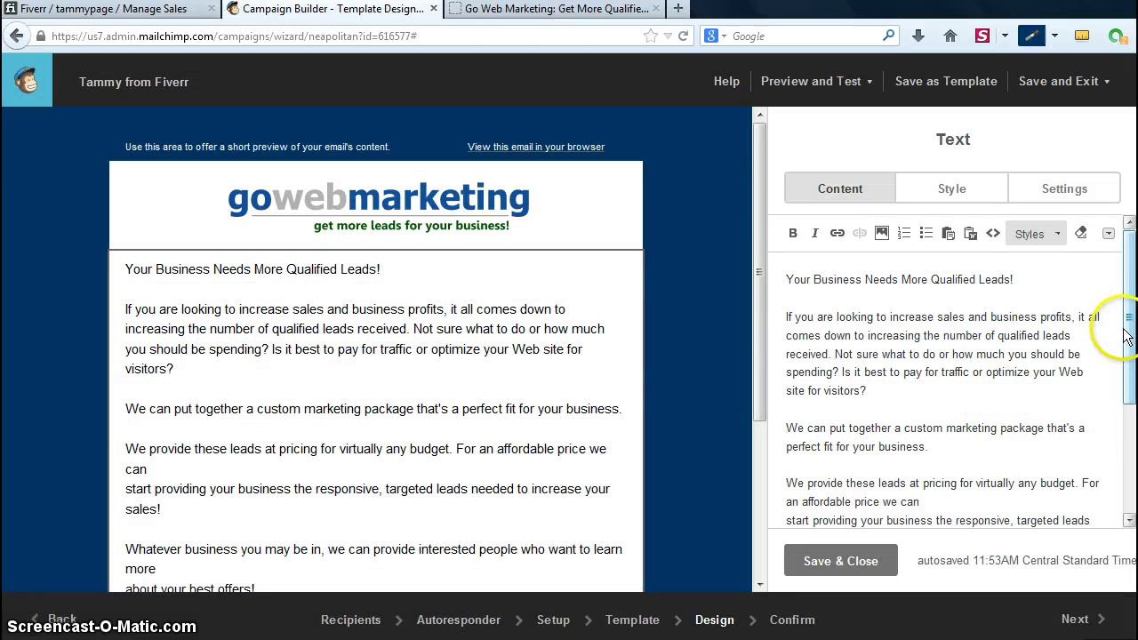
left_click_drag(1125, 336, 1132, 260)
left_click_drag(1019, 278, 776, 259)
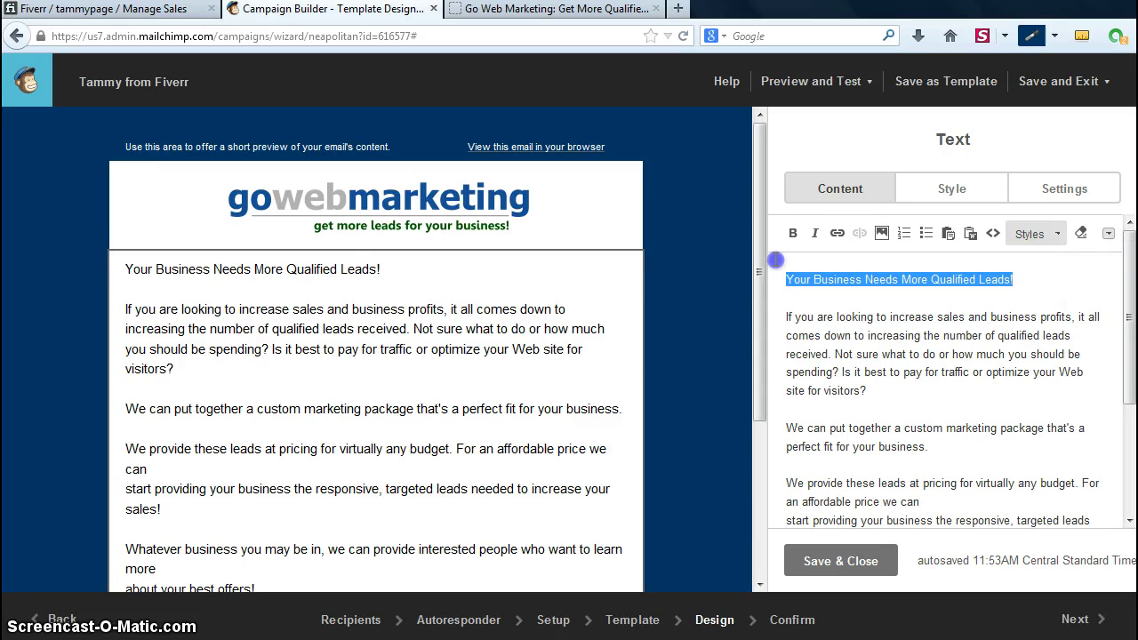
Make the heading bold Arial at size 18.
left_click(1110, 235)
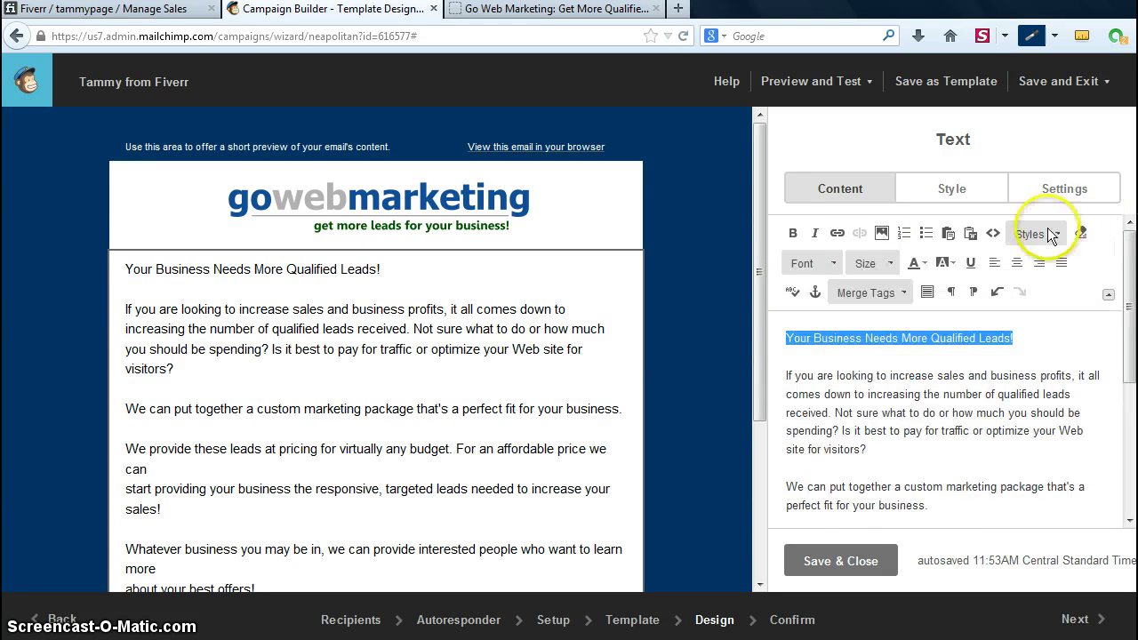
left_click(794, 233)
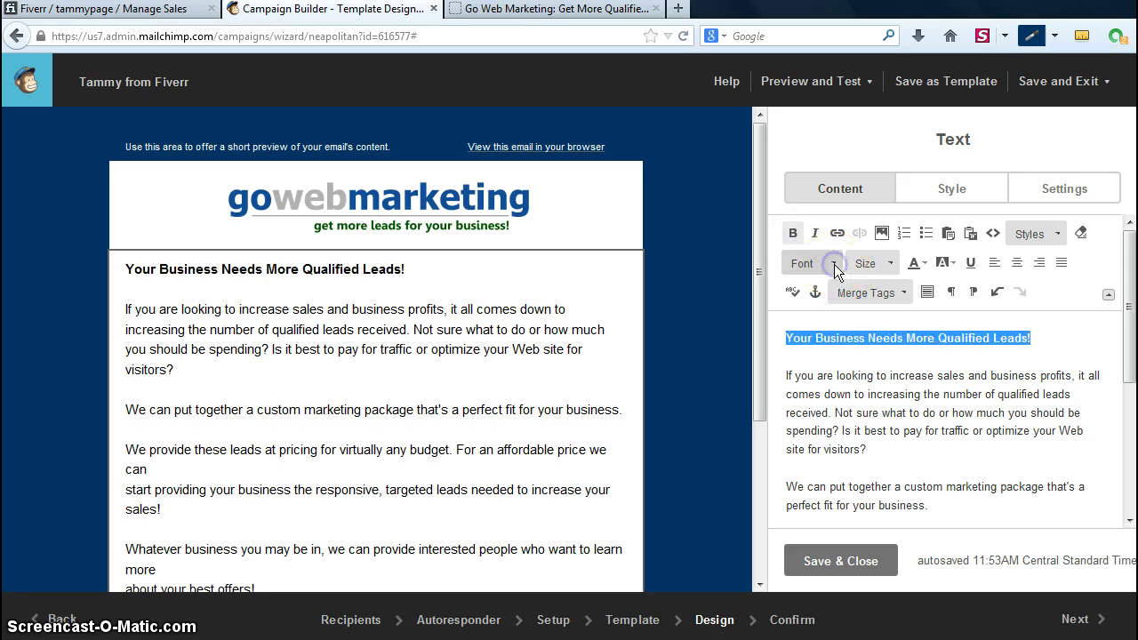
left_click(835, 265)
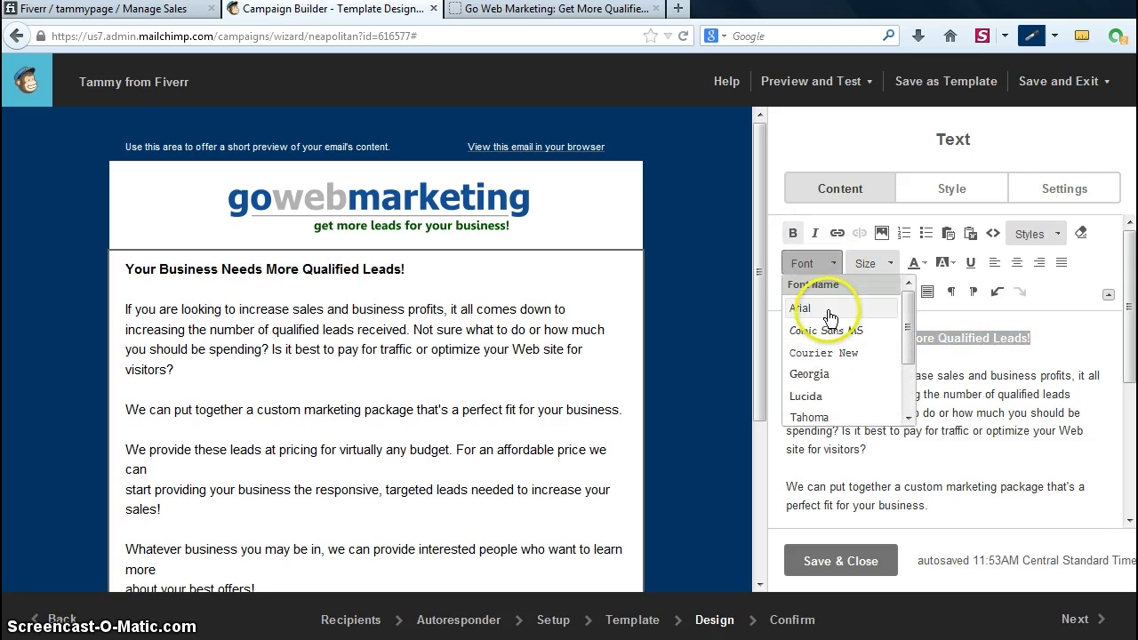
left_click(828, 312)
left_click(890, 263)
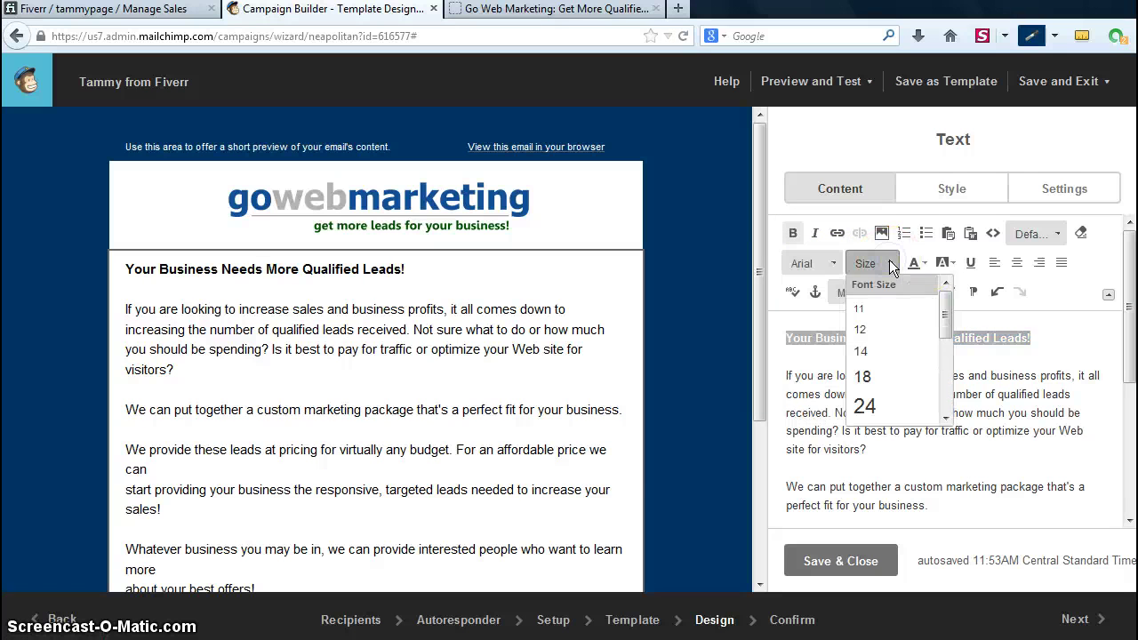
left_click(891, 379)
Copy the hex colour #003366 from ColorZilla's colour picker.
left_click(1053, 37)
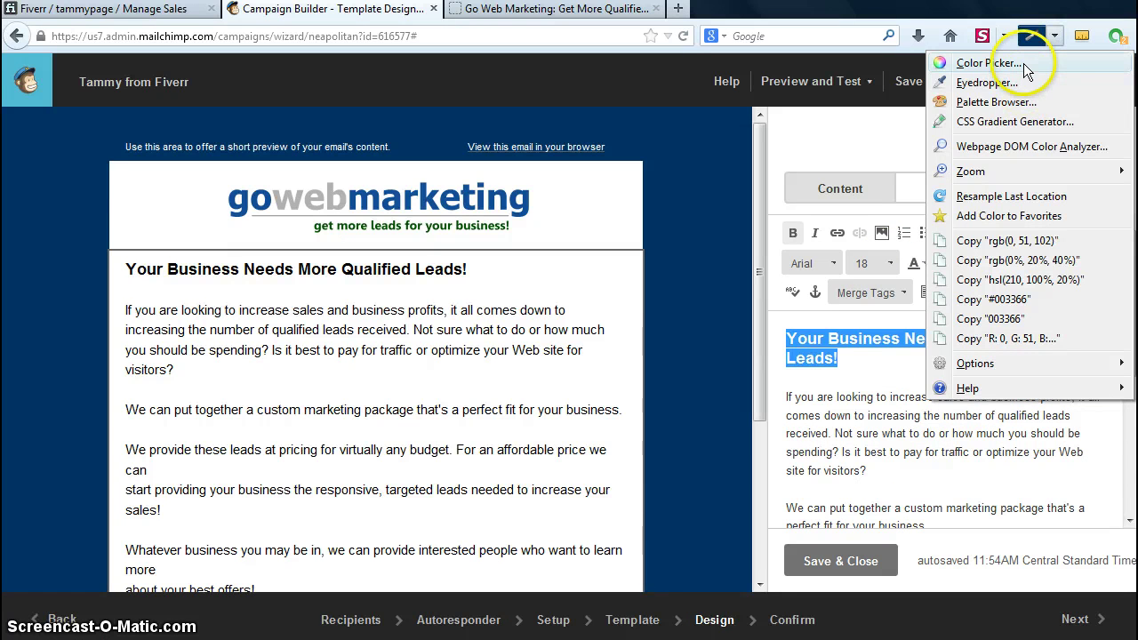
left_click(1024, 63)
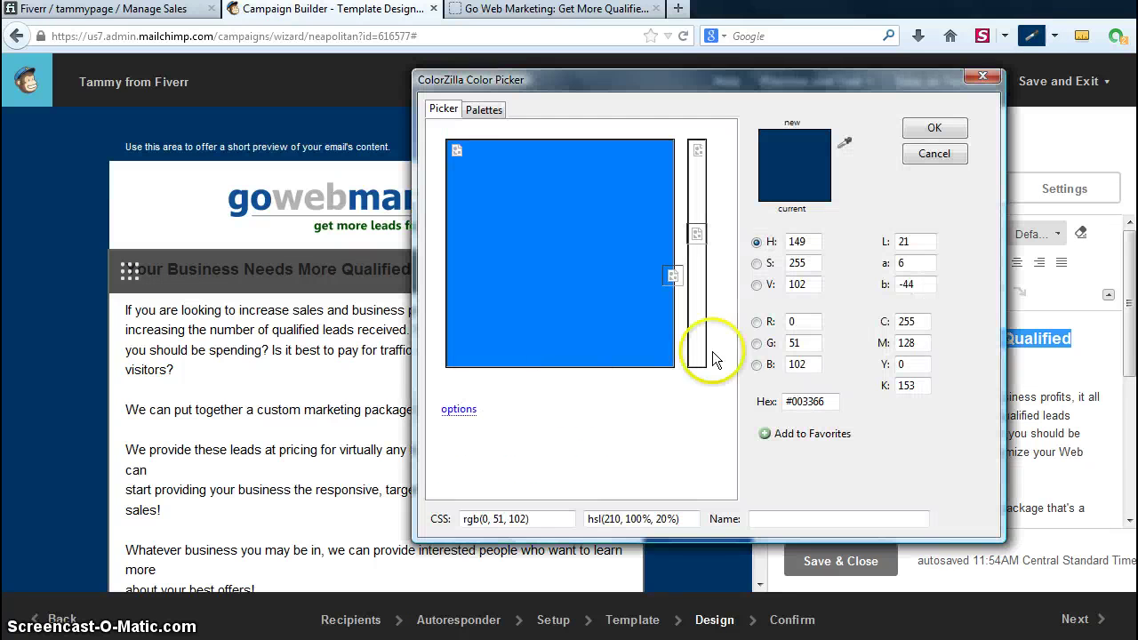
left_click_drag(825, 401, 805, 401)
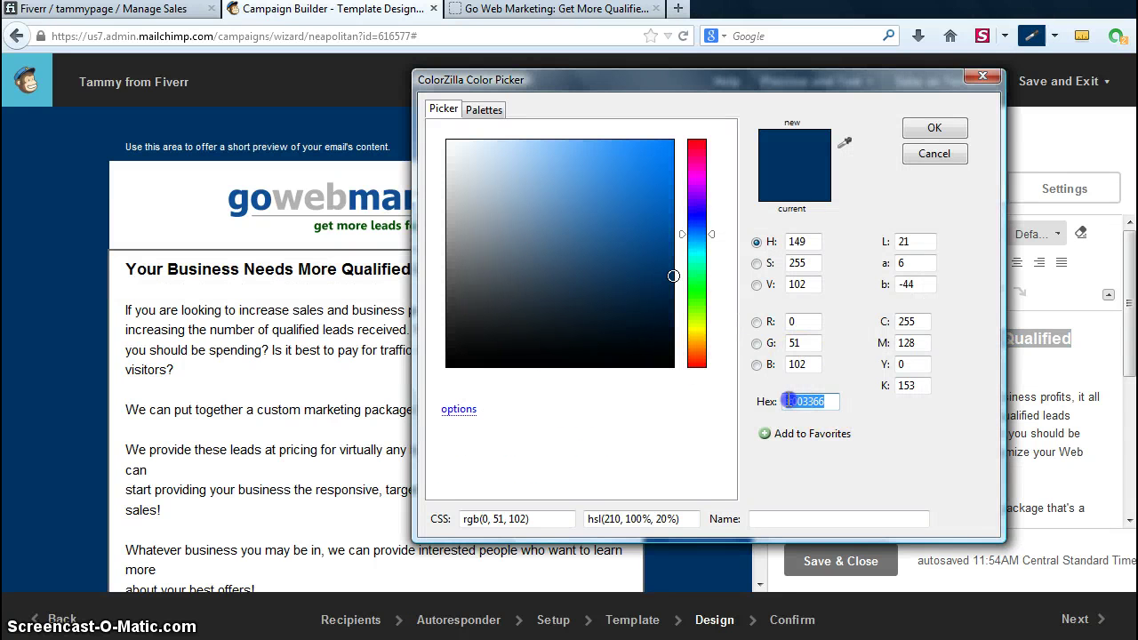
right_click(801, 402)
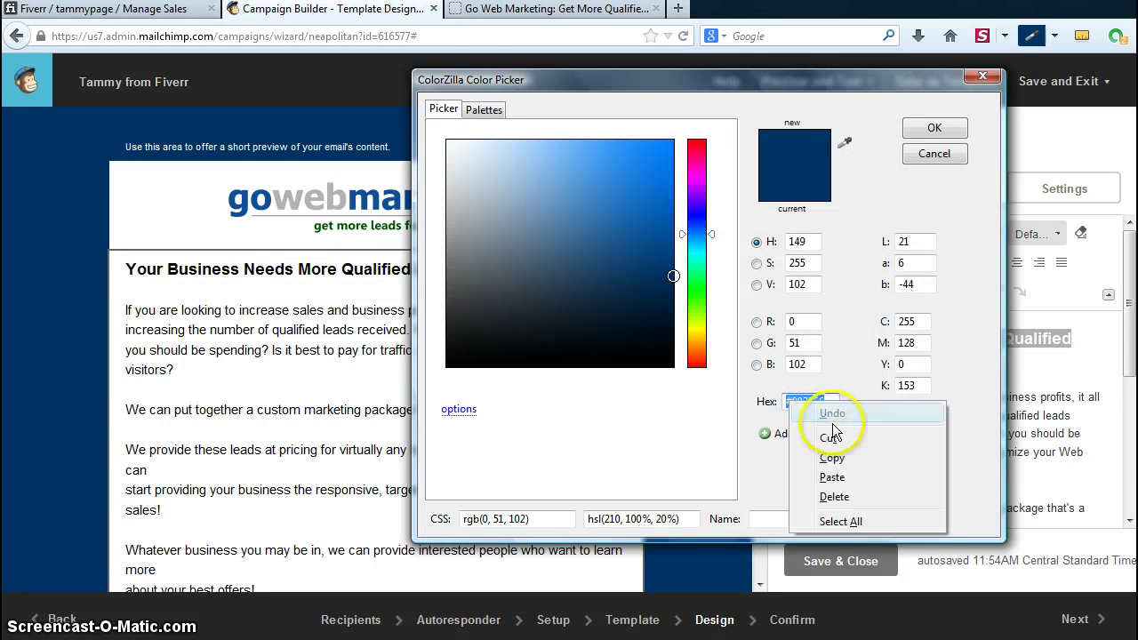
left_click(833, 458)
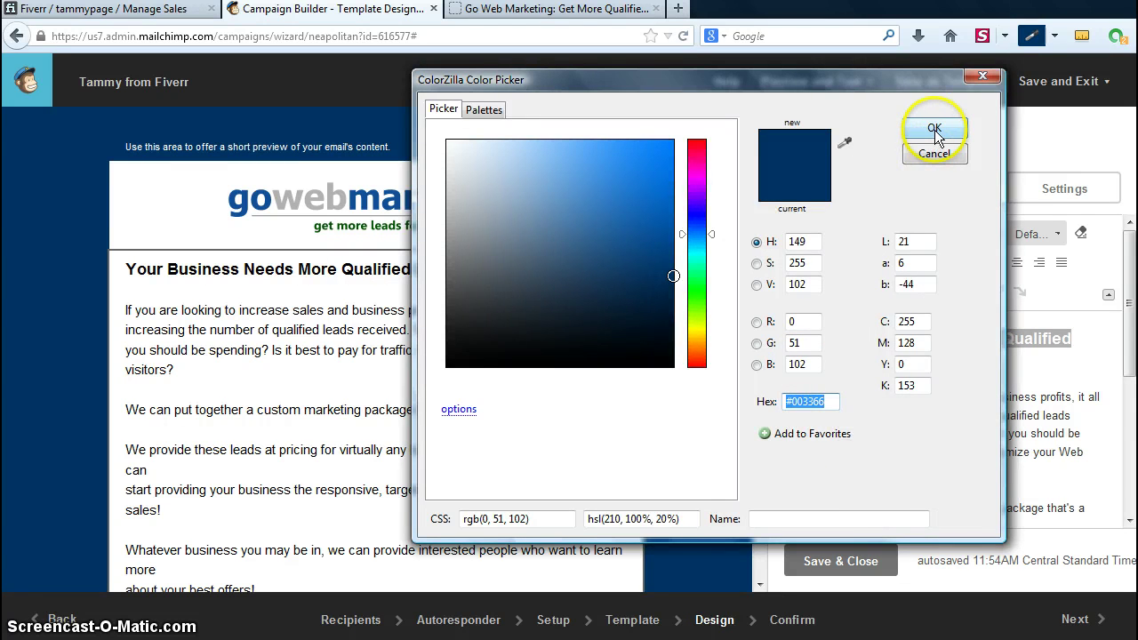
left_click(935, 129)
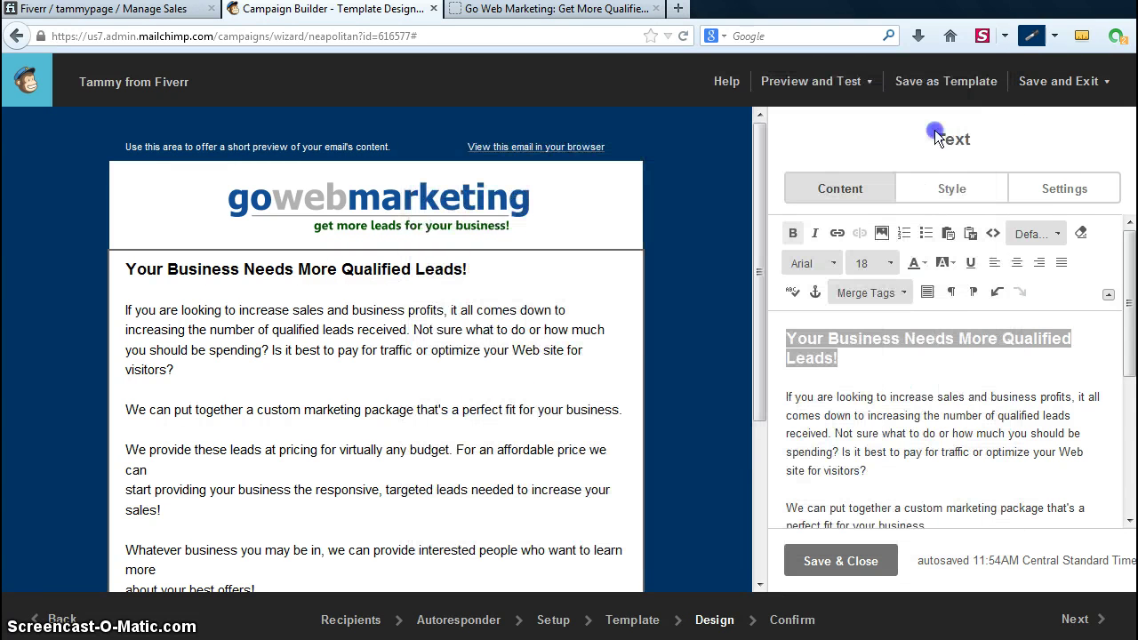
Colour the heading with custom colour #003366 and save the text block.
left_click(924, 263)
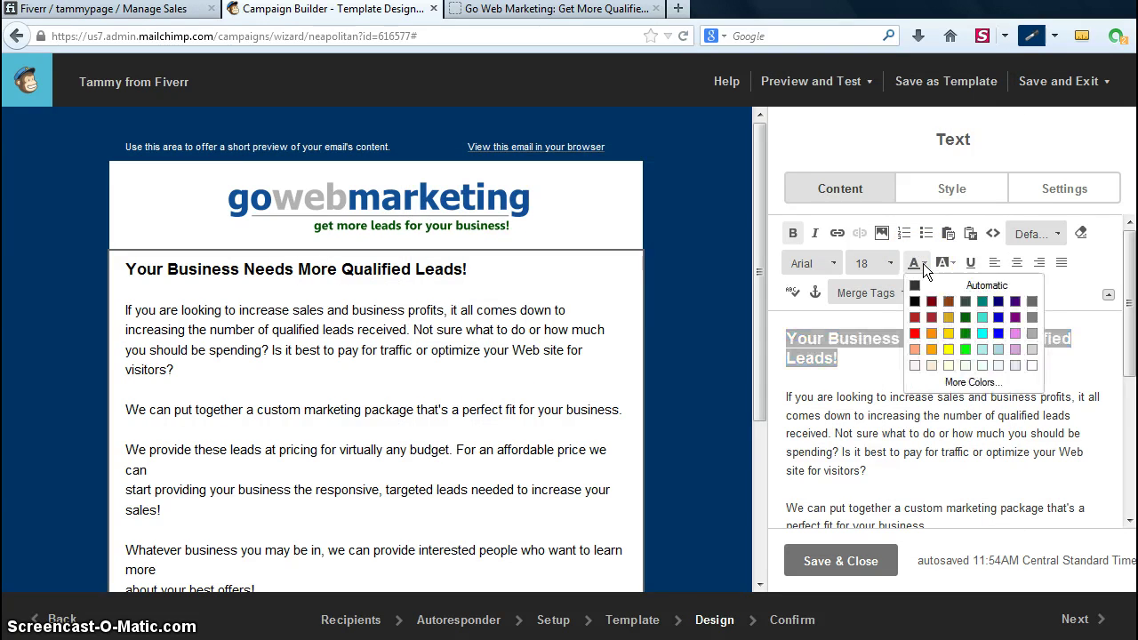
left_click(968, 383)
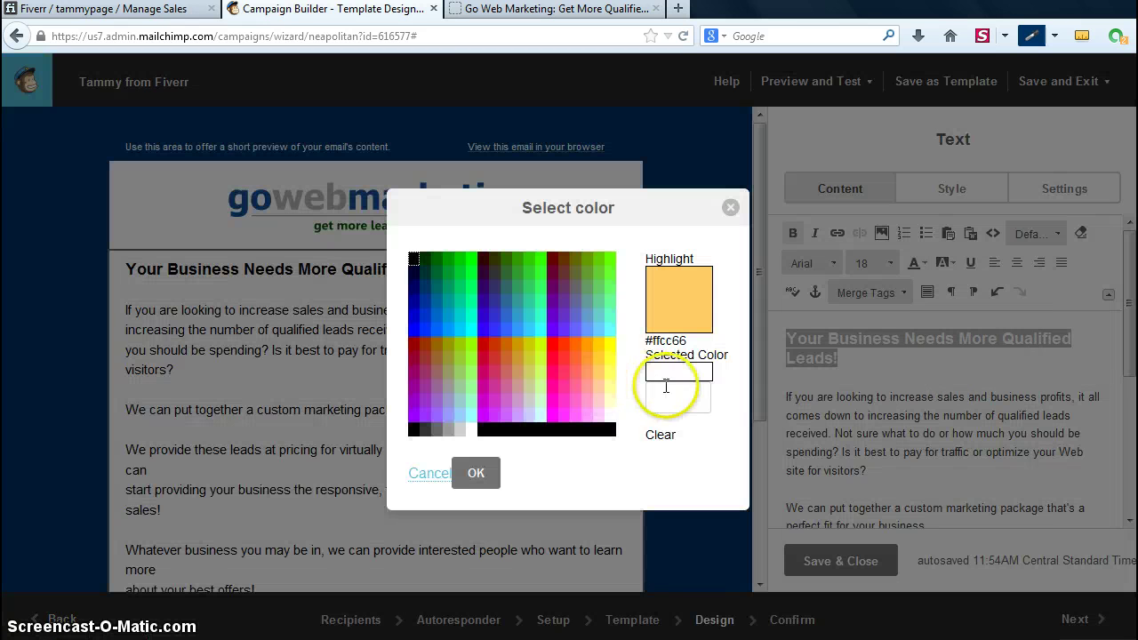
left_click(665, 394)
type("#003366")
left_click(475, 471)
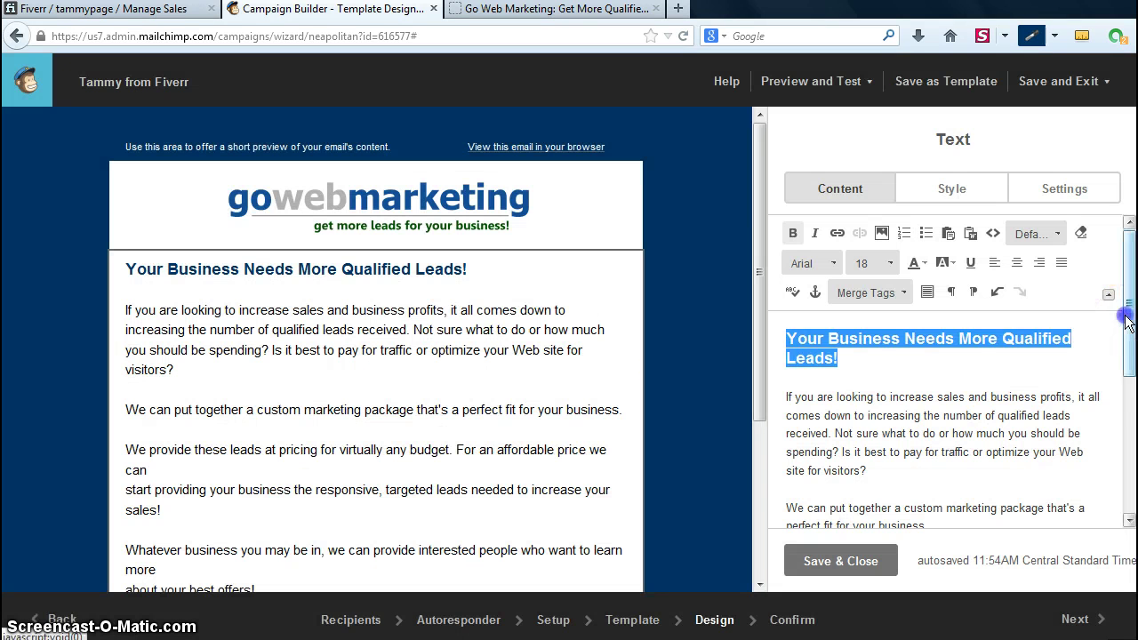
left_click_drag(1126, 320, 1127, 458)
left_click(841, 562)
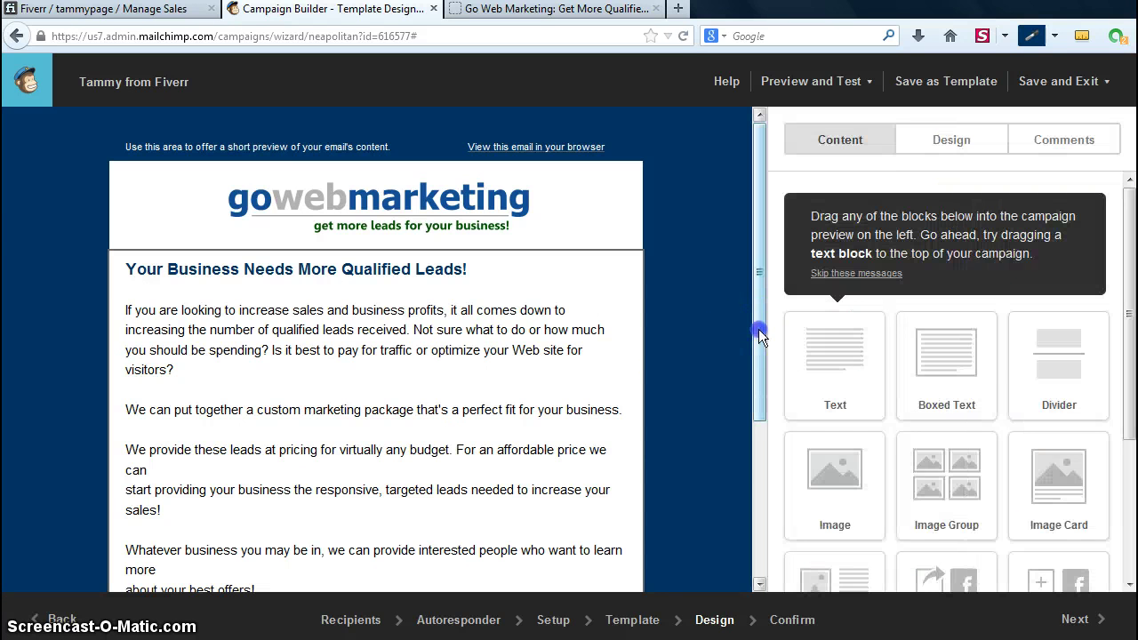
Add a Social Follow block below the body text.
scroll(759, 335, "down", 5)
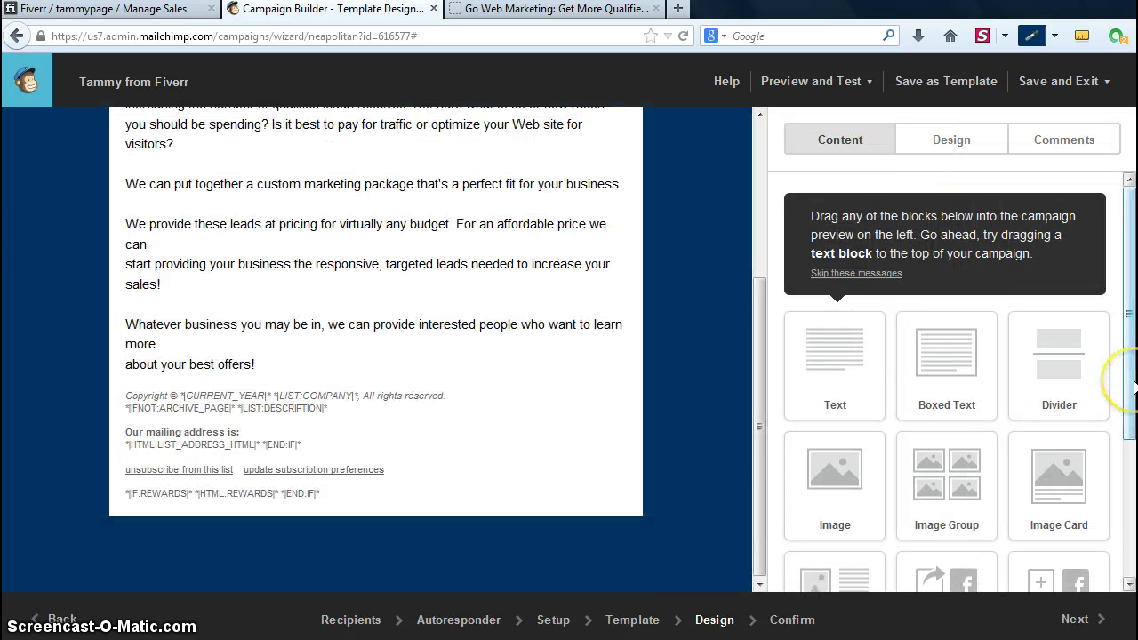
scroll(1135, 387, "down", 3)
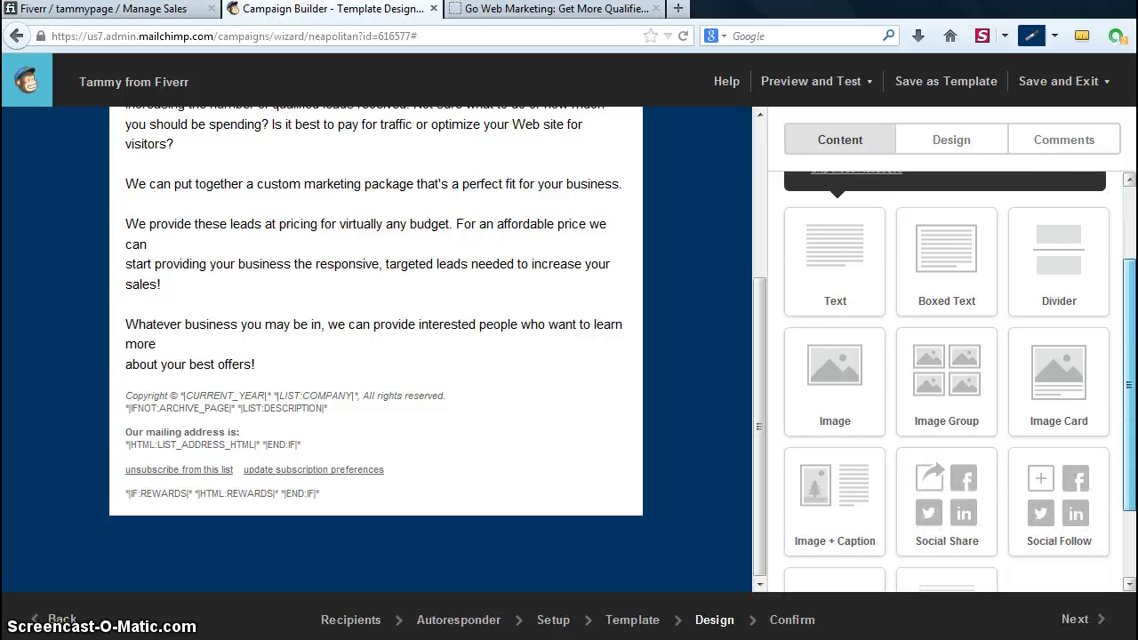
scroll(1129, 386, "up", 3)
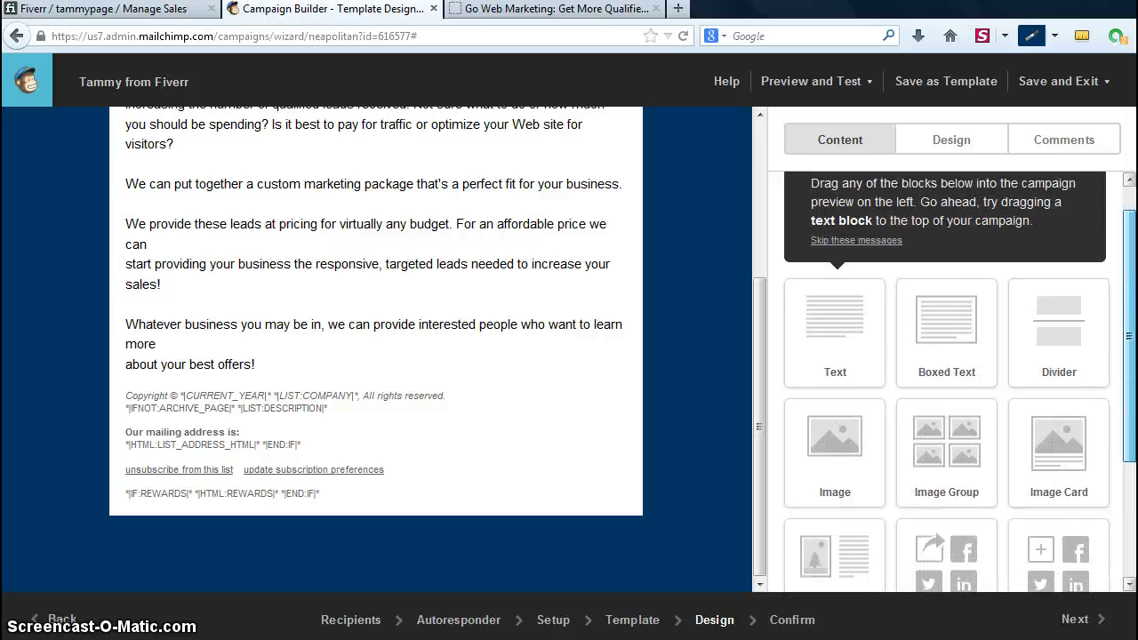
scroll(1076, 418, "down", 3)
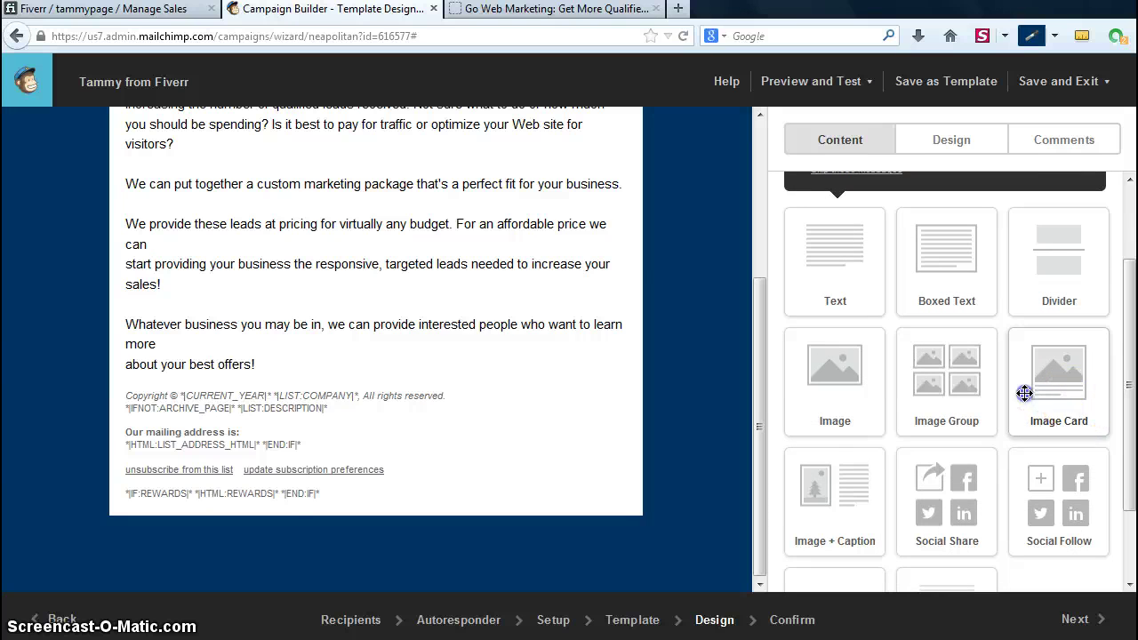
left_click_drag(1024, 393, 327, 381)
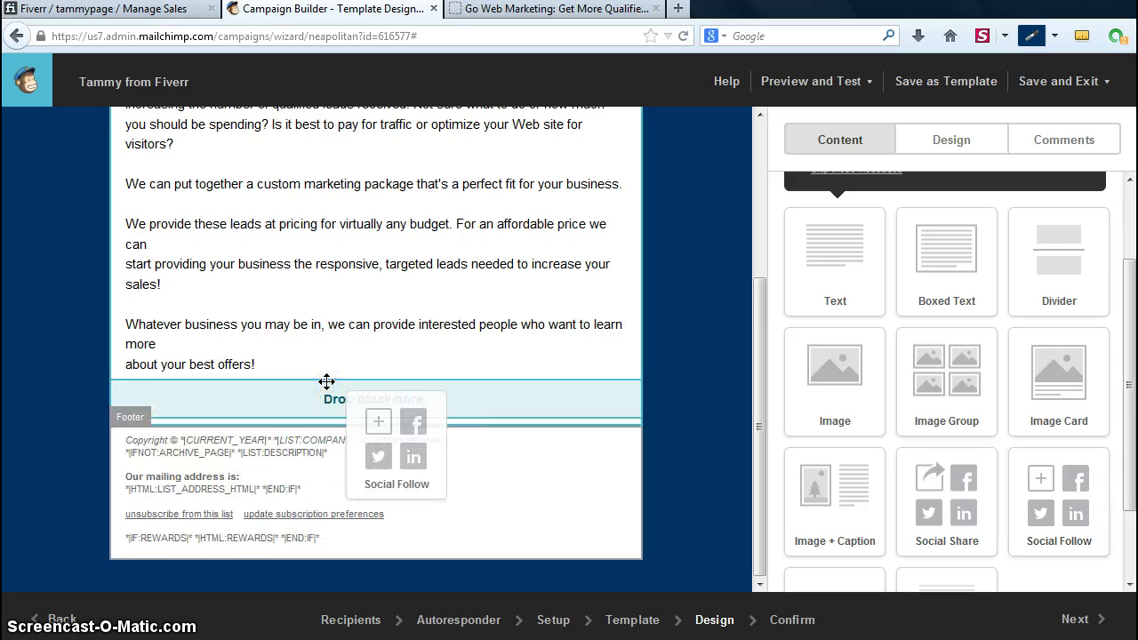
left_click_drag(328, 381, 469, 402)
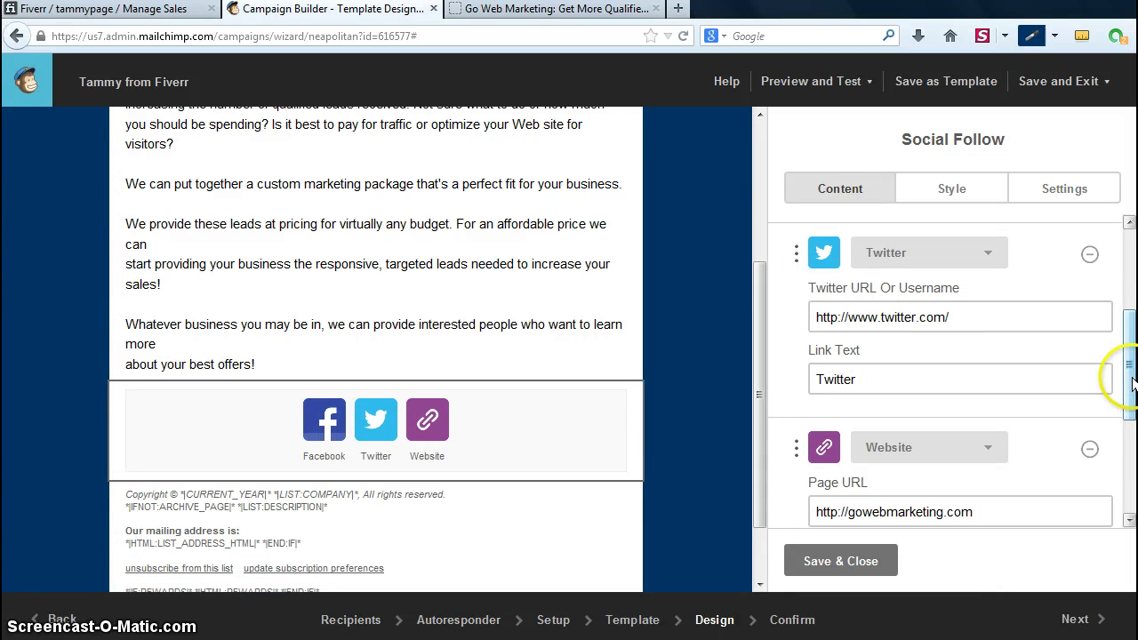
Add an Email service to the social icons and save the block.
left_click_drag(1131, 382, 1131, 440)
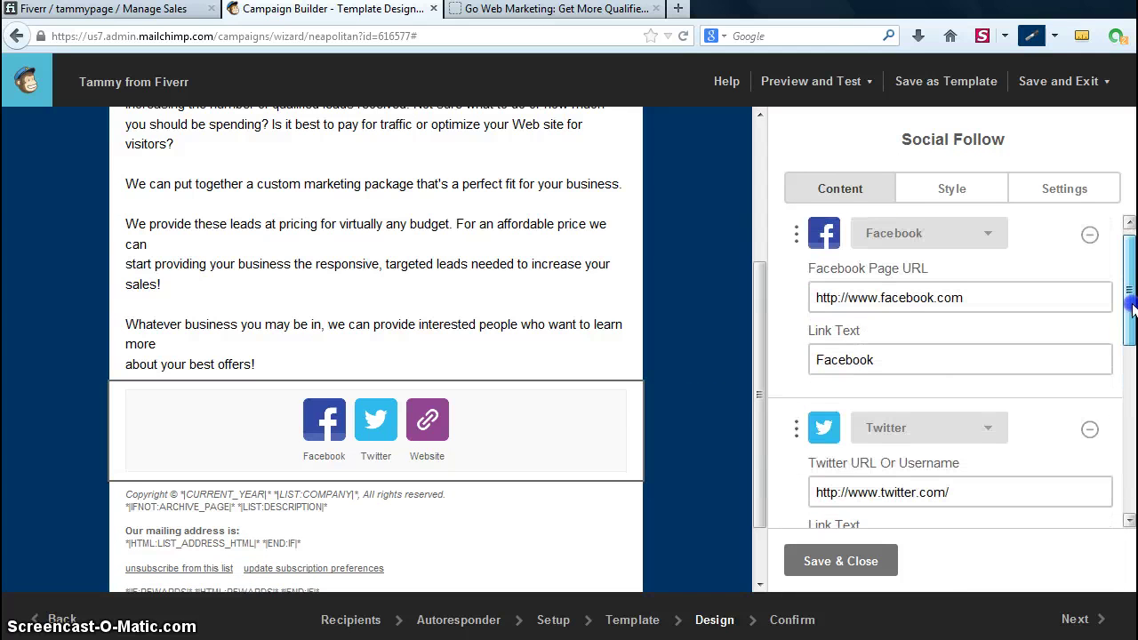
left_click_drag(1132, 291, 1133, 451)
left_click(961, 434)
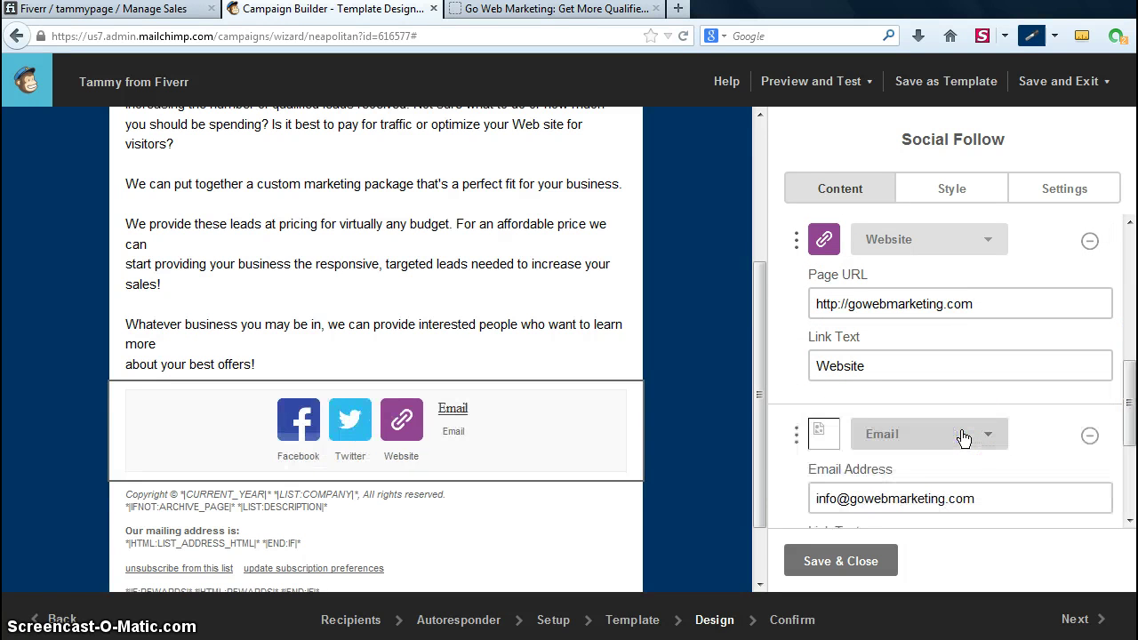
left_click(1088, 437)
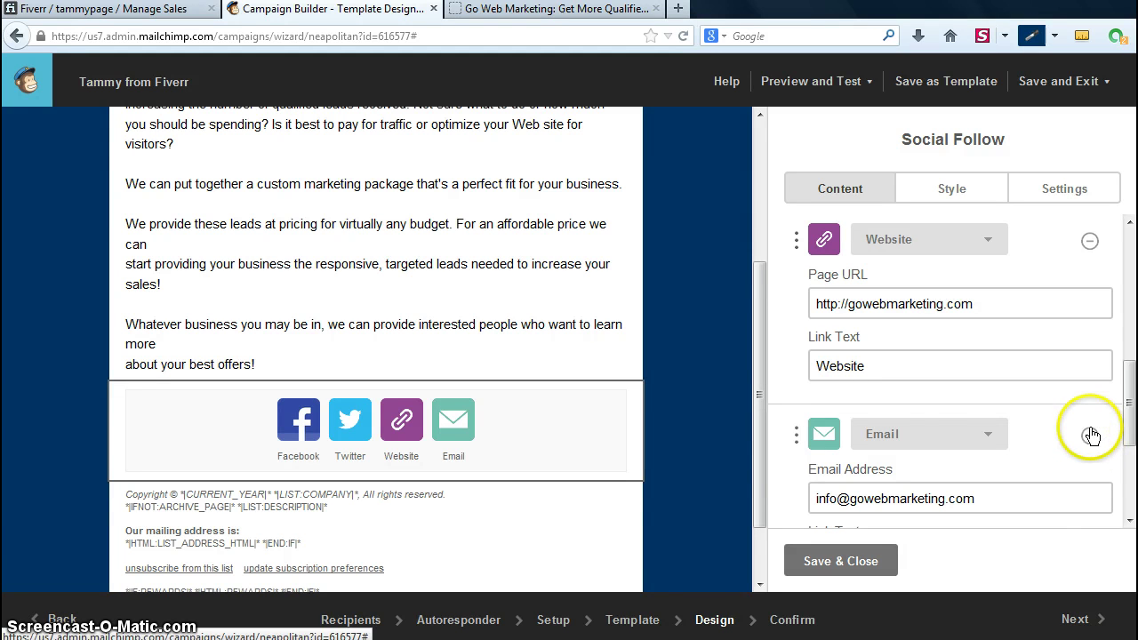
left_click(814, 563)
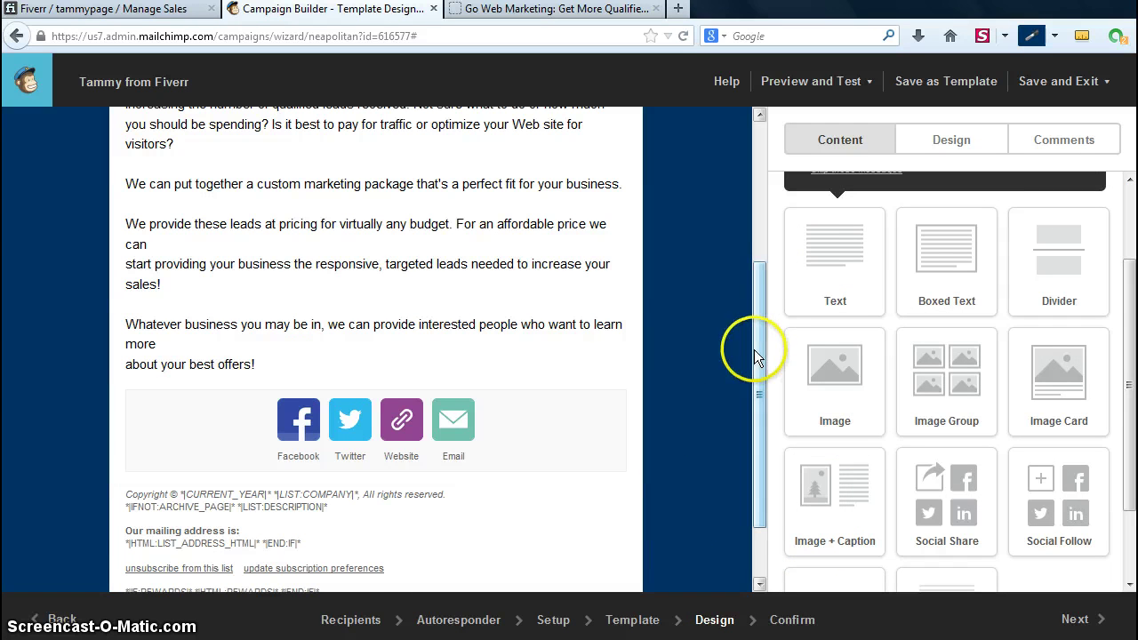
left_click_drag(754, 356, 754, 305)
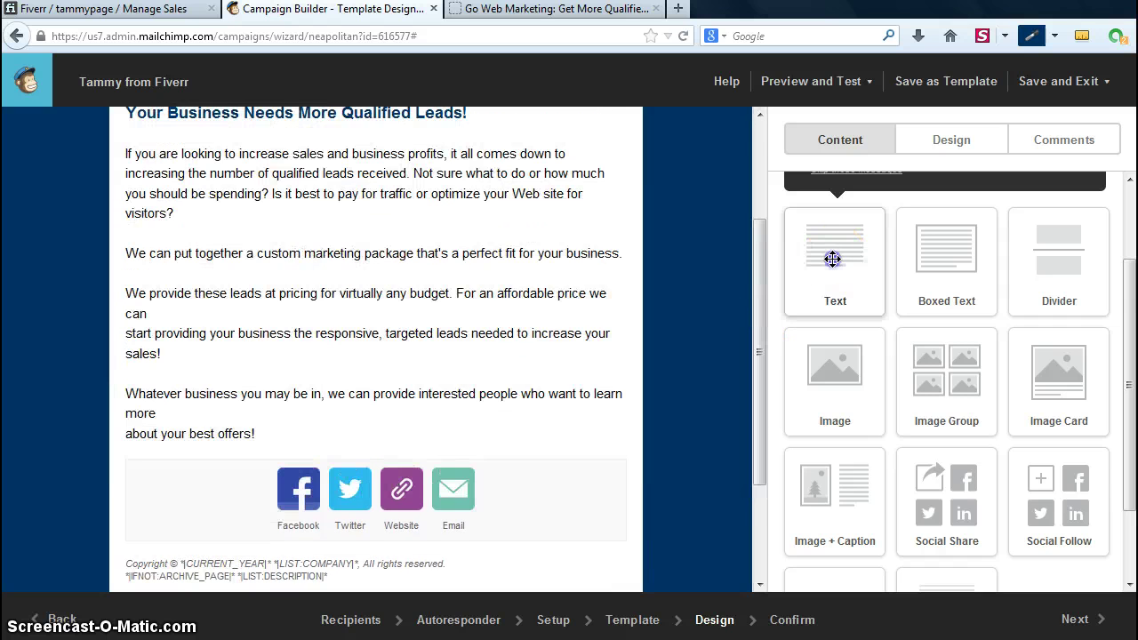
left_click_drag(833, 259, 458, 270)
left_click_drag(442, 497, 441, 466)
left_click_drag(707, 438, 717, 437)
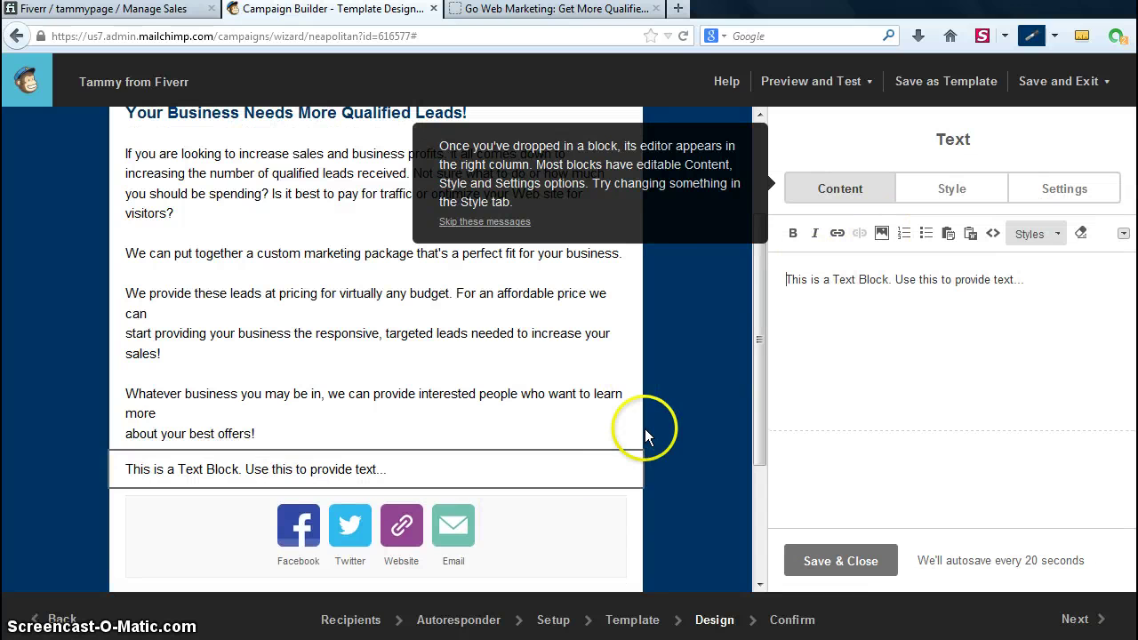
mouse_move(620, 473)
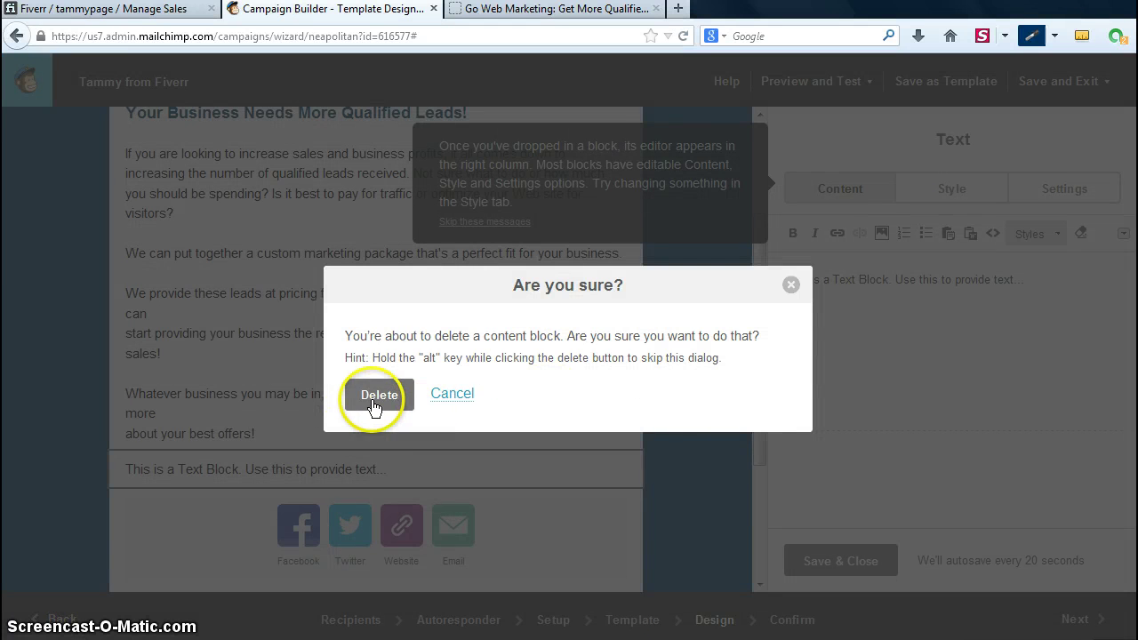
left_click(374, 400)
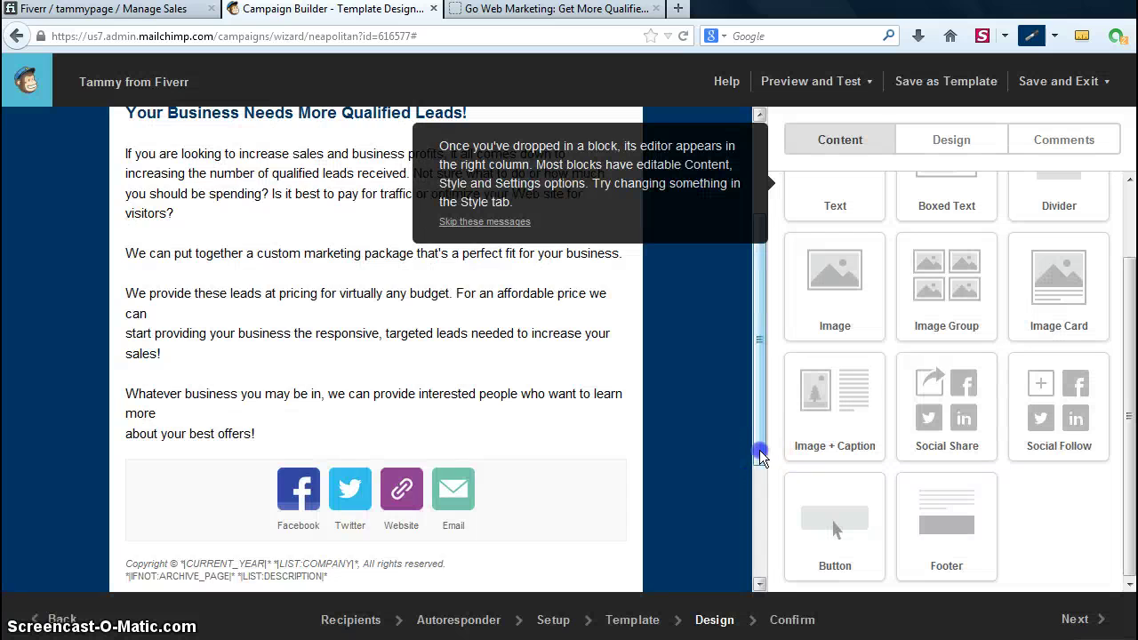
left_click_drag(760, 450, 765, 537)
Centre-align the footer text and save the footer.
mouse_move(554, 402)
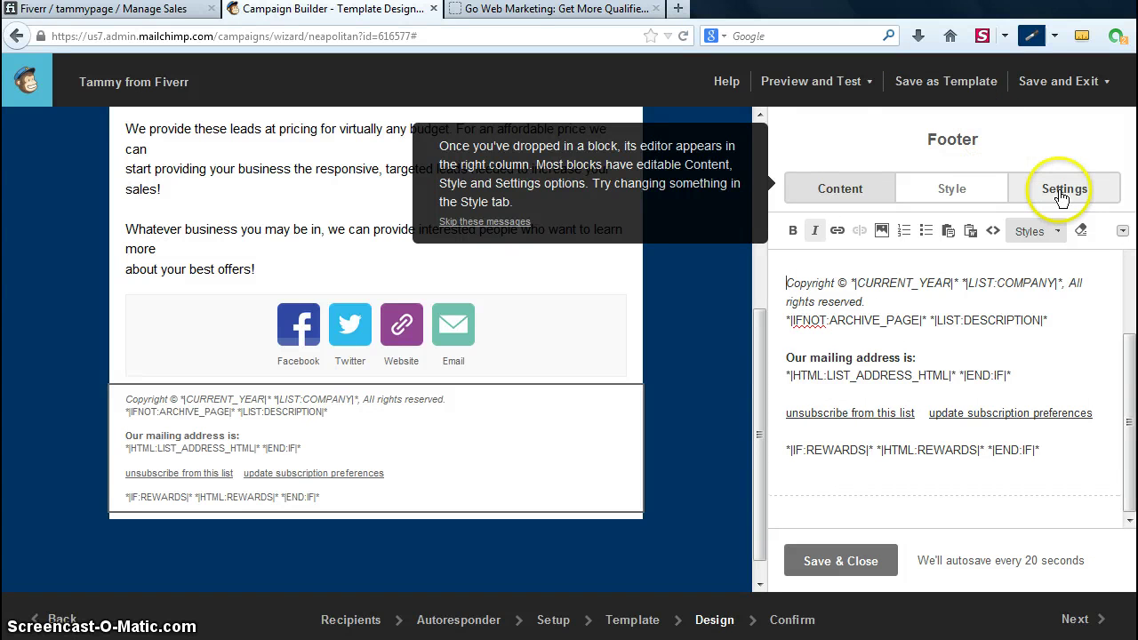
left_click(952, 187)
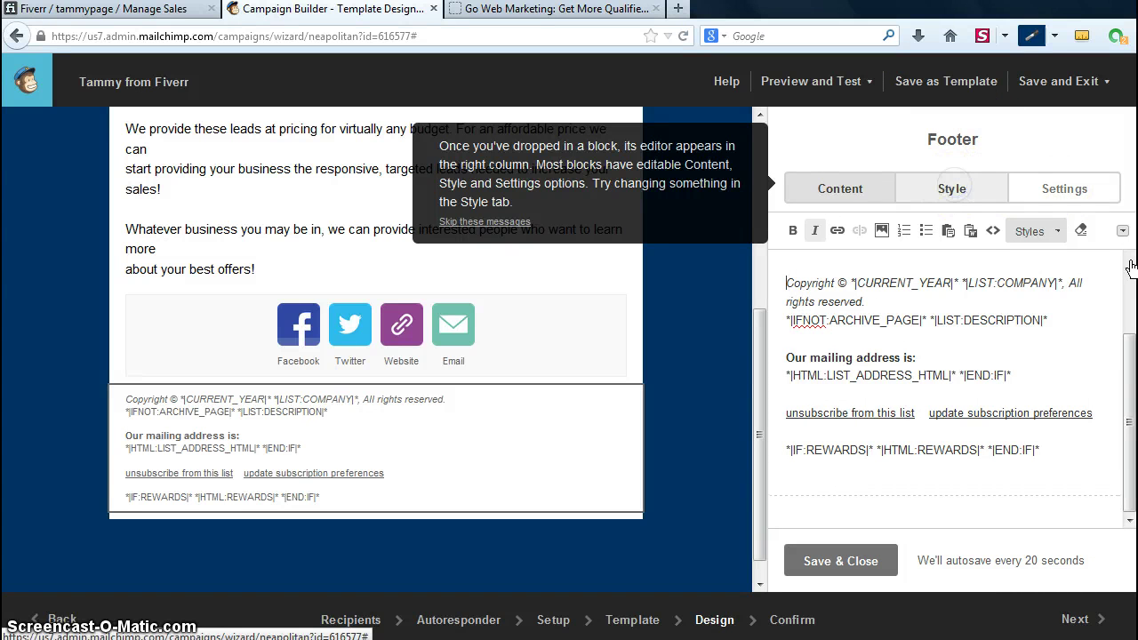
scroll(1127, 267, "down", 5)
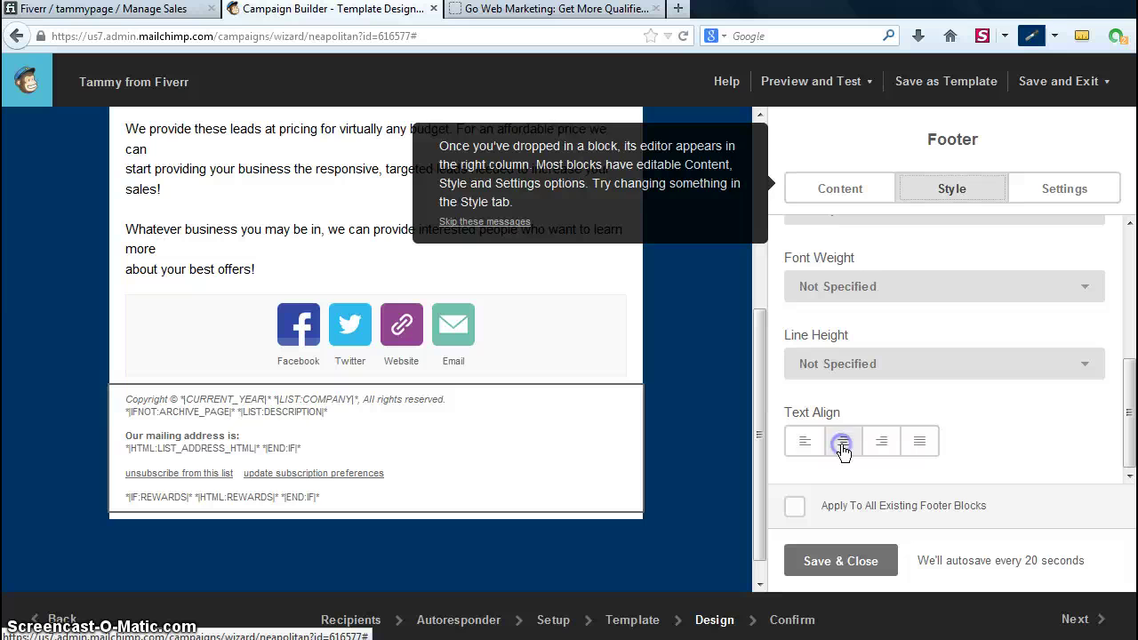
left_click(842, 443)
left_click(842, 562)
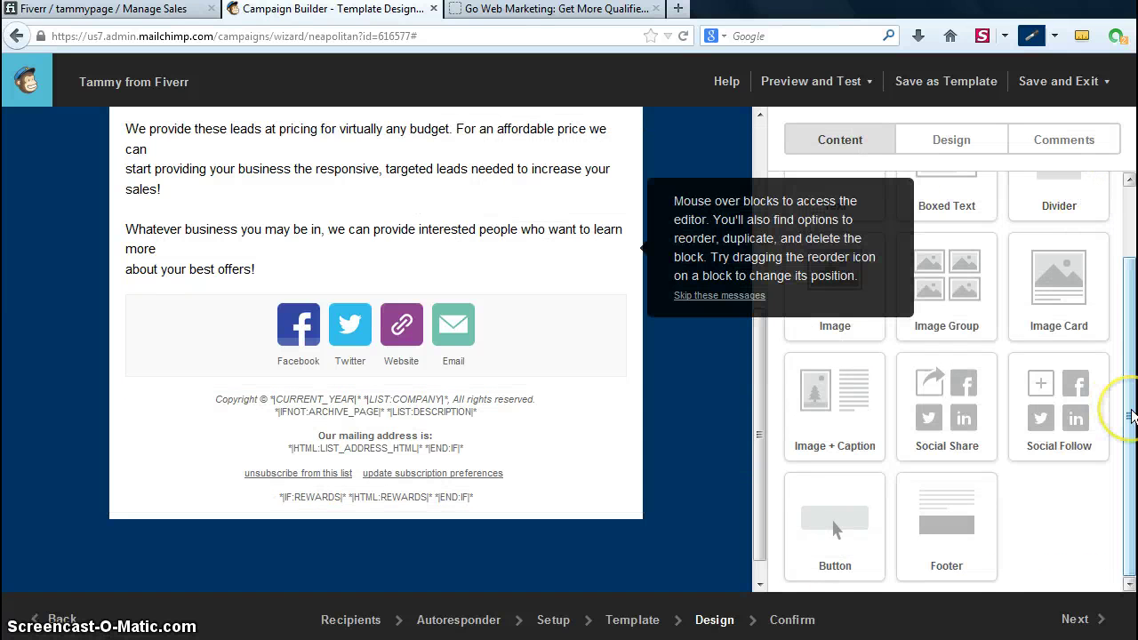
Check the heading text block's column and style settings, then save it.
left_click(1132, 249)
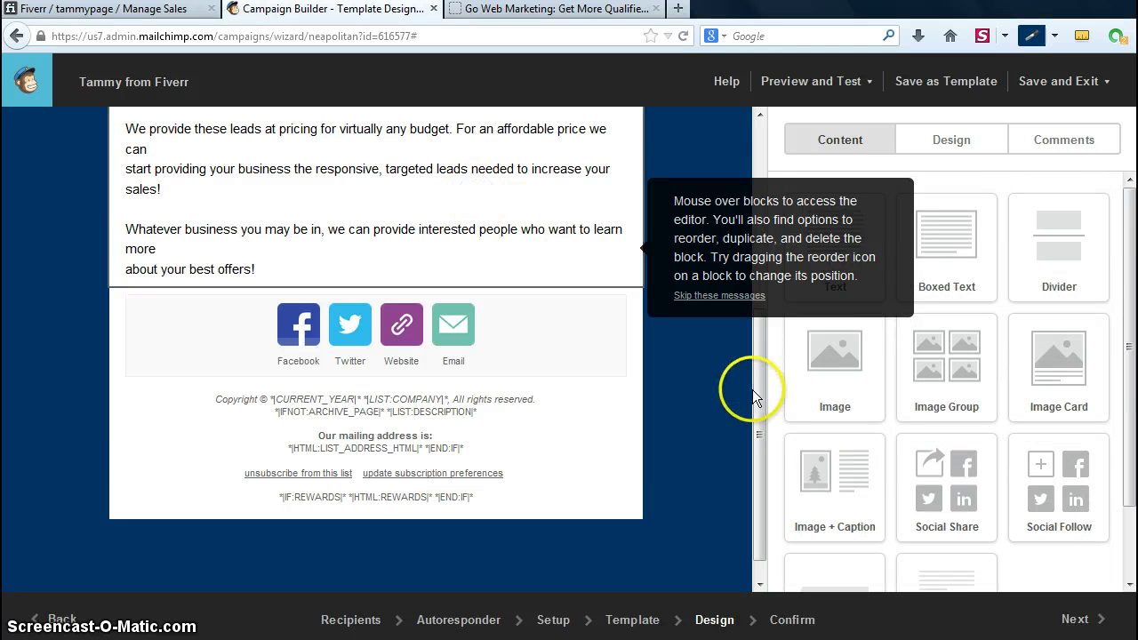
left_click_drag(757, 393, 756, 182)
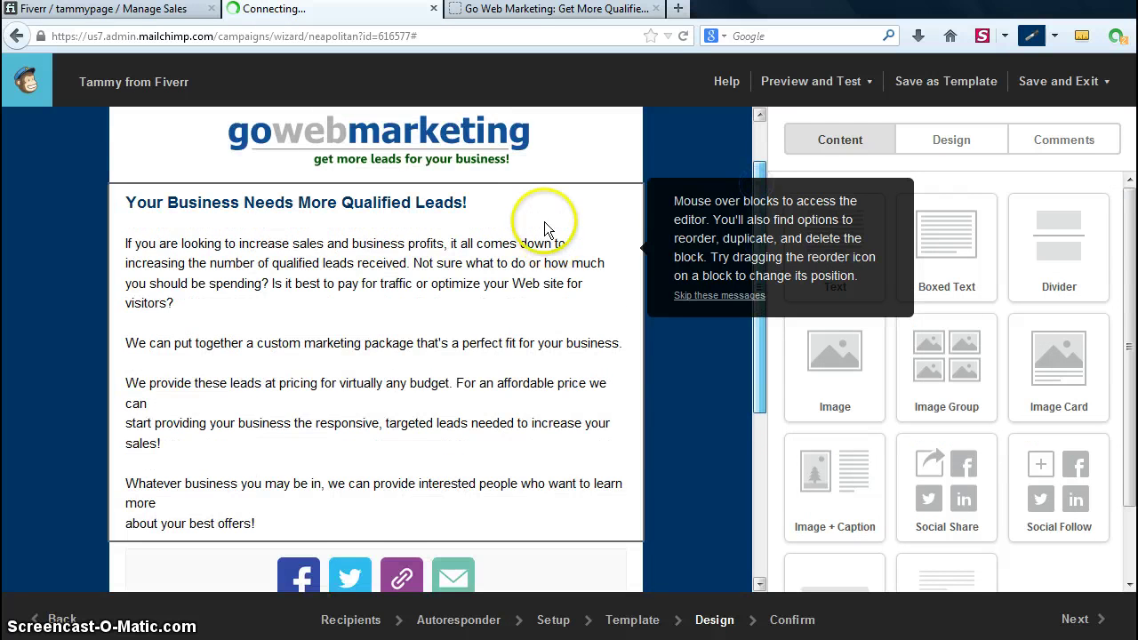
left_click(531, 276)
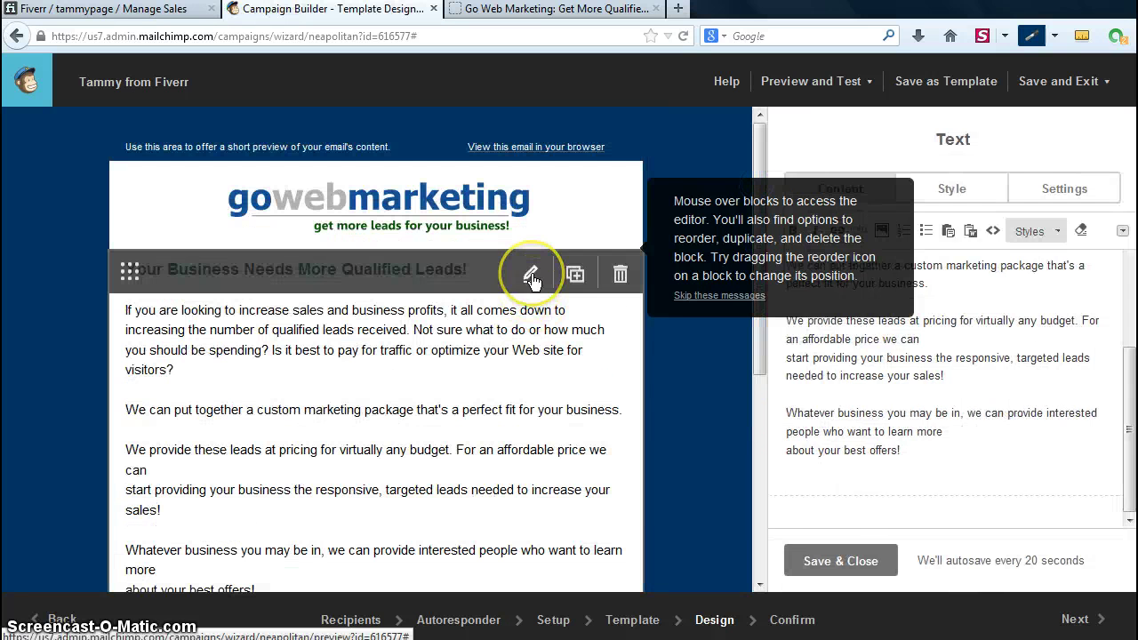
left_click(1057, 191)
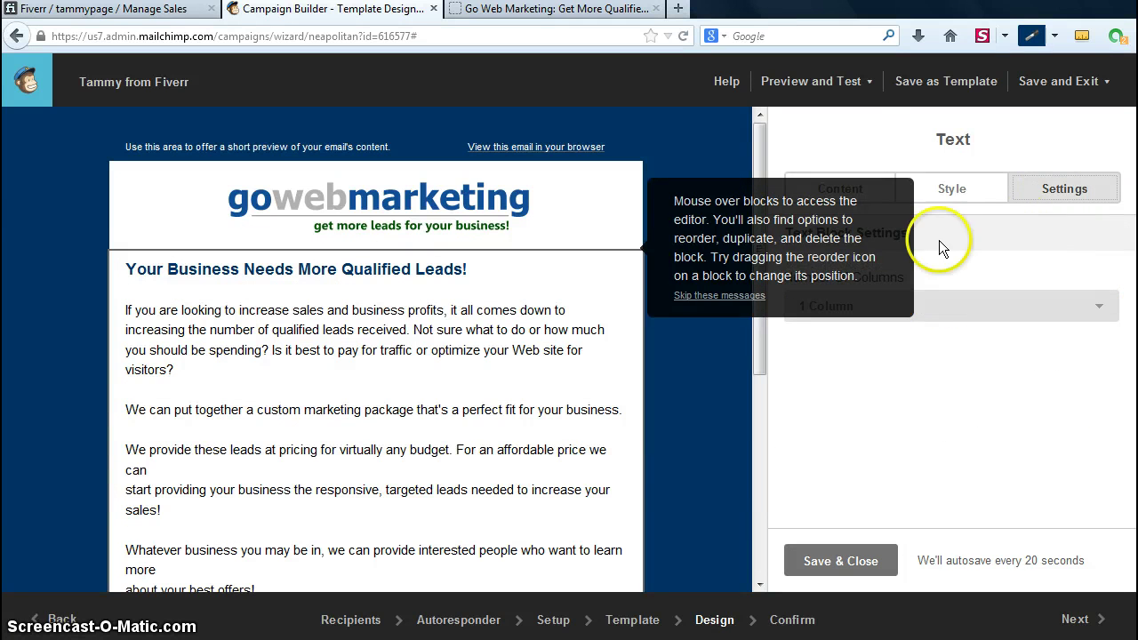
left_click(723, 299)
left_click(1100, 307)
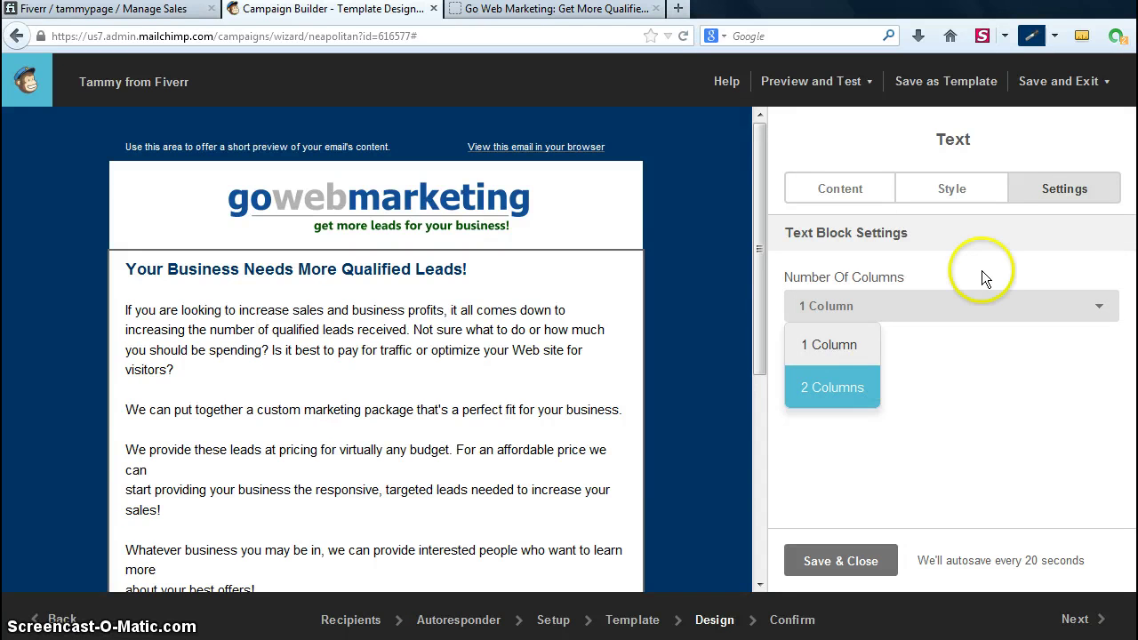
left_click(940, 186)
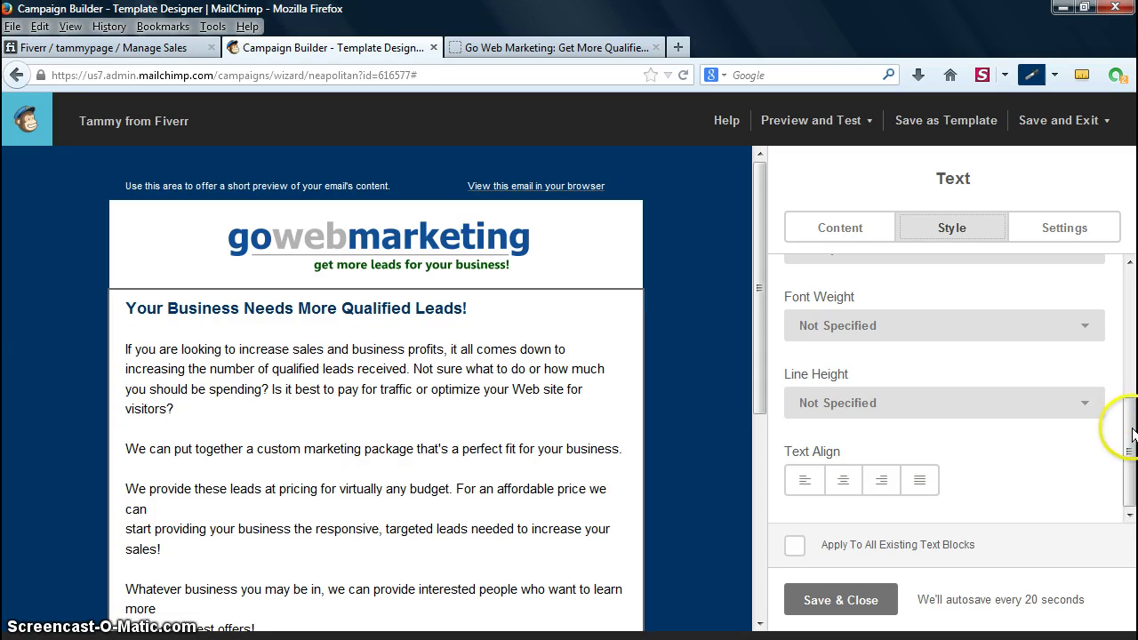
left_click_drag(1129, 432, 1130, 476)
left_click(839, 229)
left_click(827, 598)
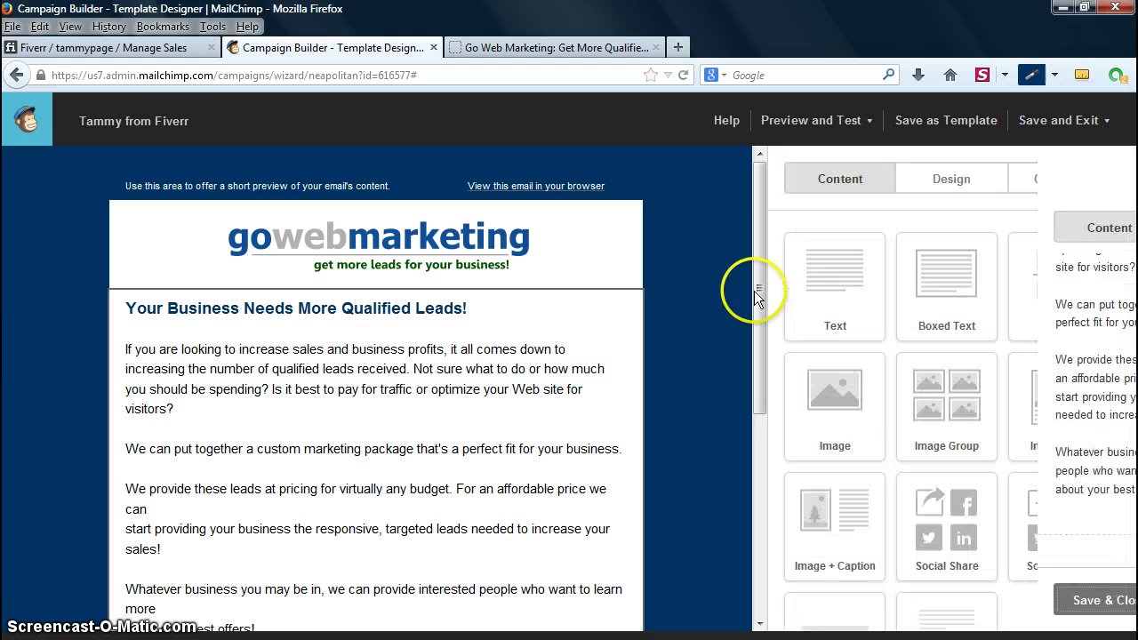
left_click(758, 294)
left_click_drag(758, 294, 752, 222)
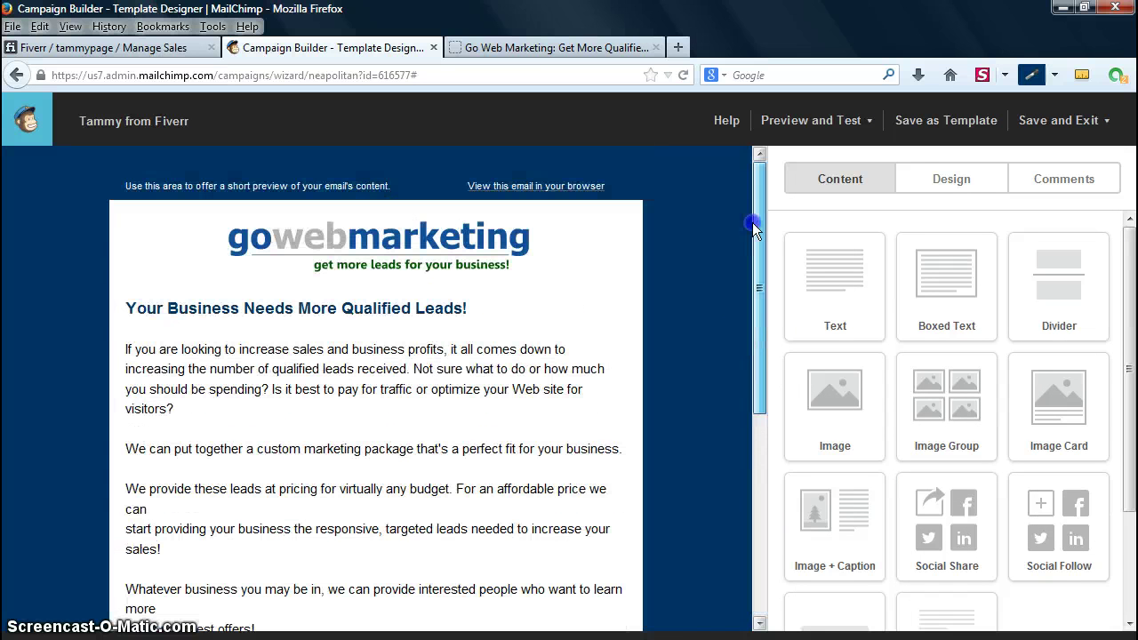
Save the email as a reusable template under a new name and return to the campaign.
left_click(959, 129)
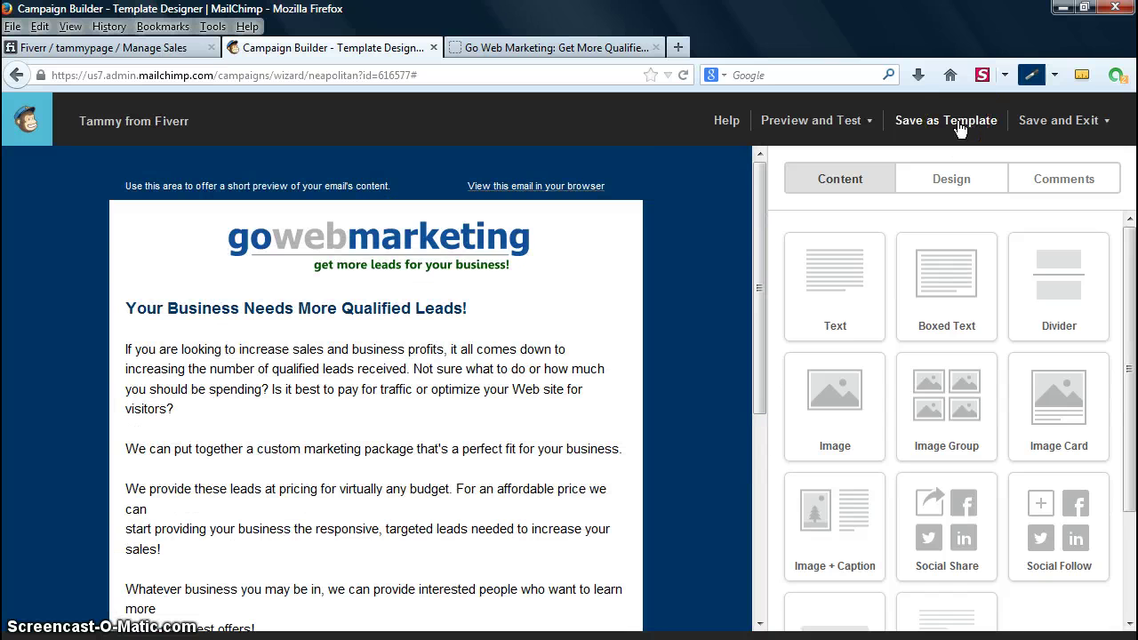
left_click(948, 128)
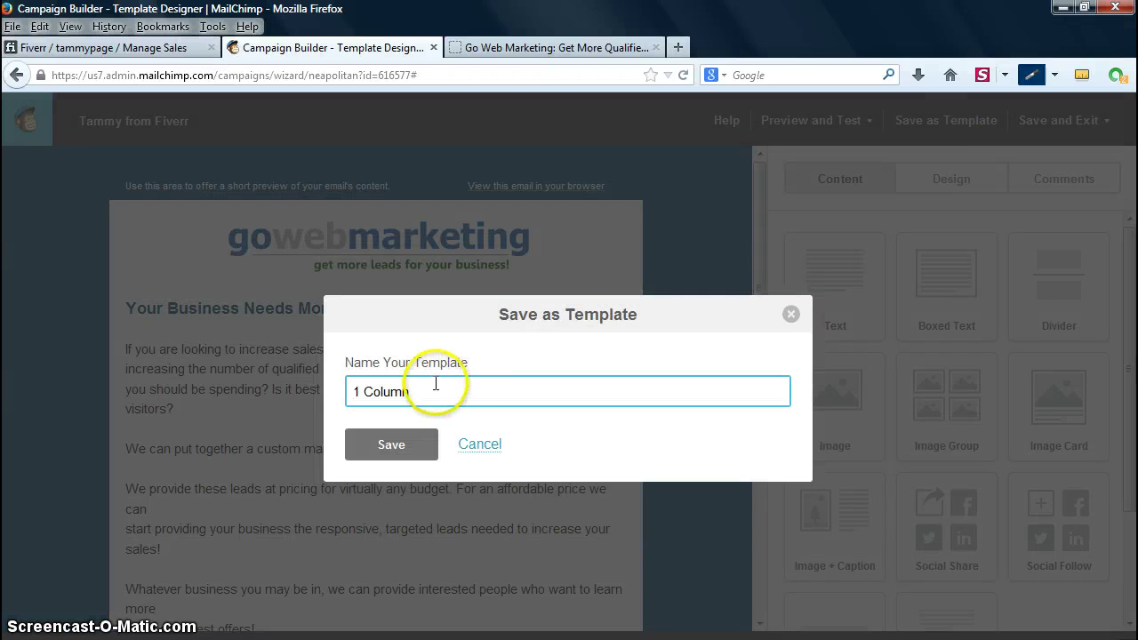
key("BackSpace")
key("BackSpace")
key("BackSpace")
key("BackSpace")
key("BackSpace")
key("BackSpace")
key("BackSpace")
type("Tammy frmo Fivver")
left_click(397, 444)
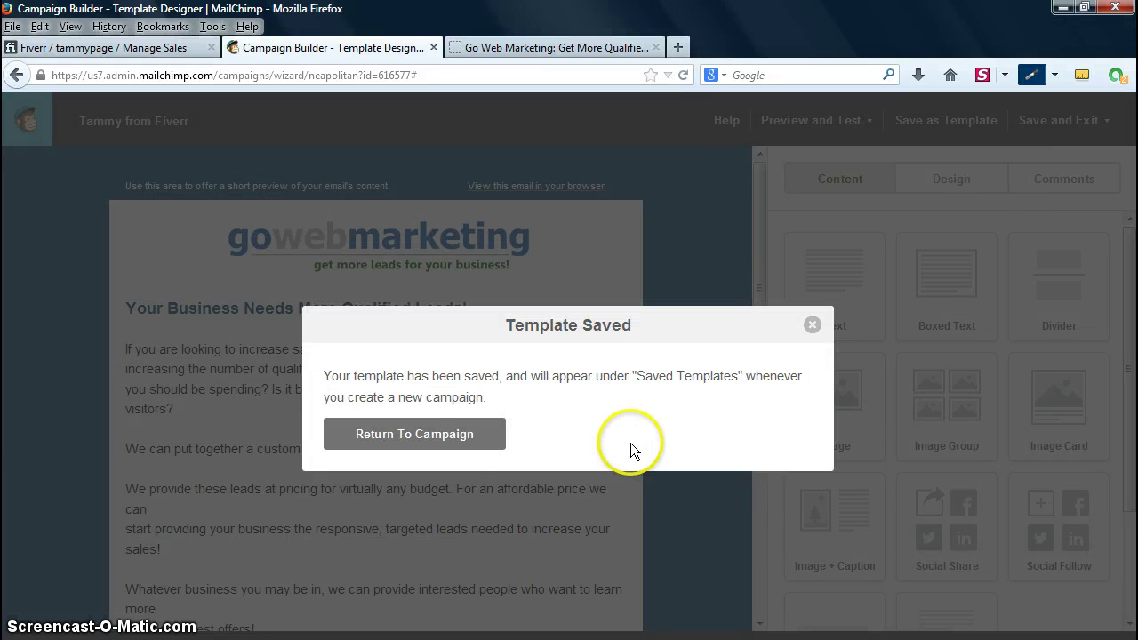
left_click(449, 437)
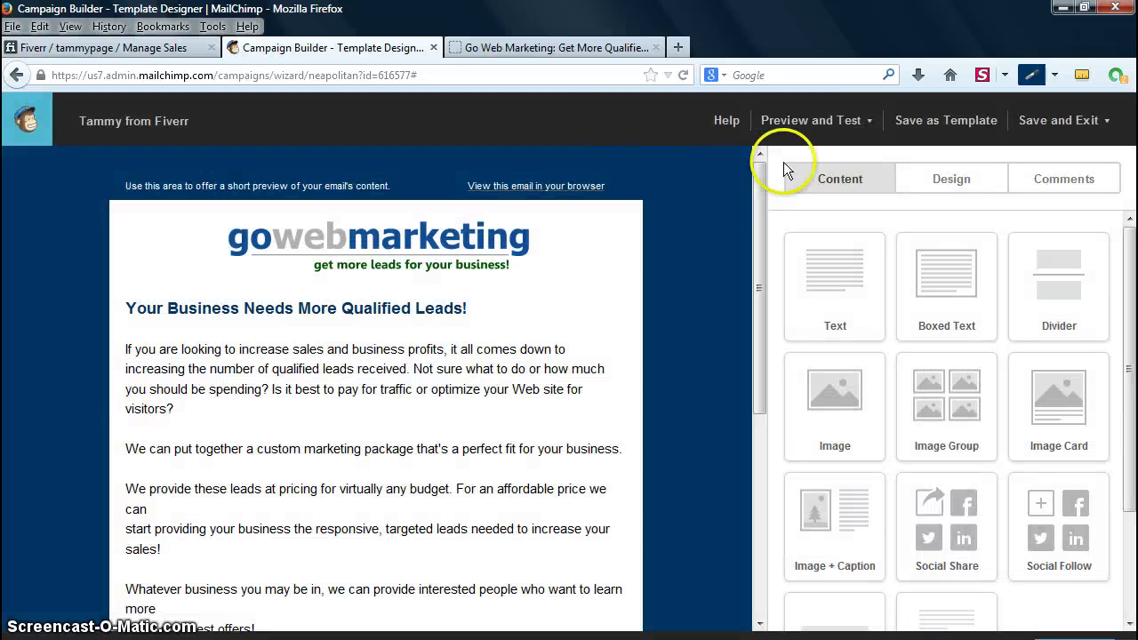
Preview the email in Preview Mode, scroll through it, then exit the preview.
left_click(869, 125)
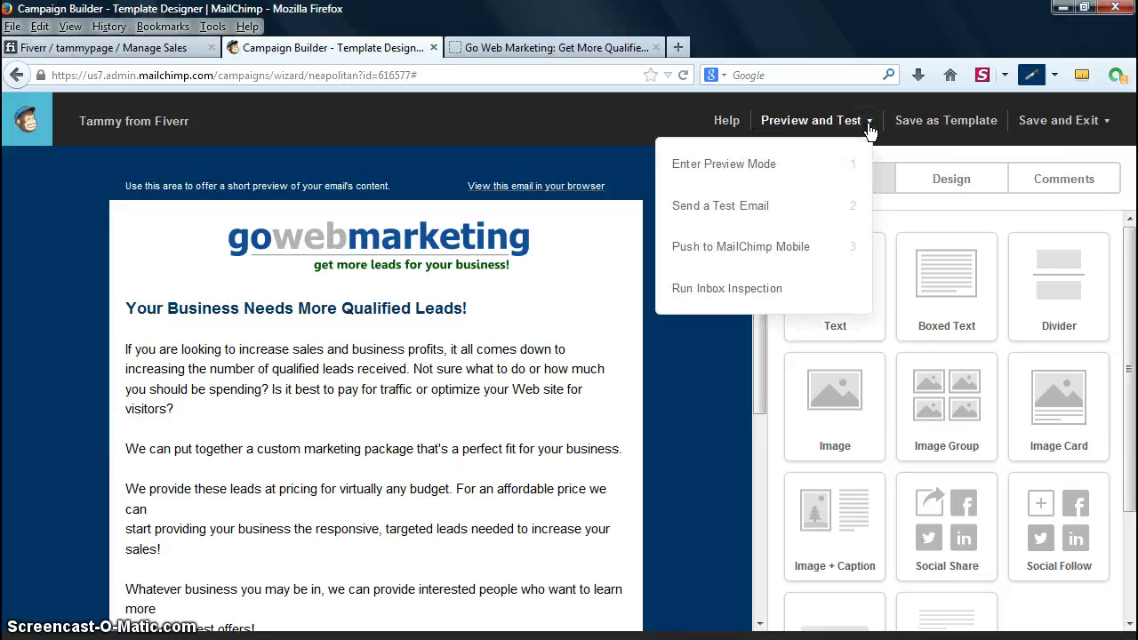
left_click(748, 167)
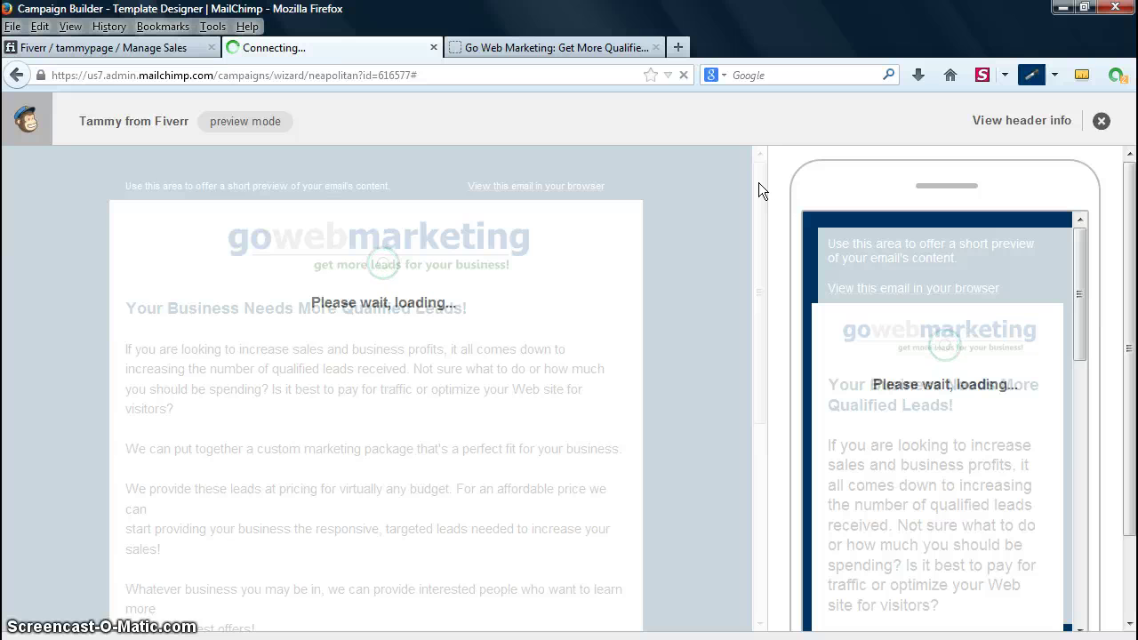
left_click(762, 190)
left_click(762, 197)
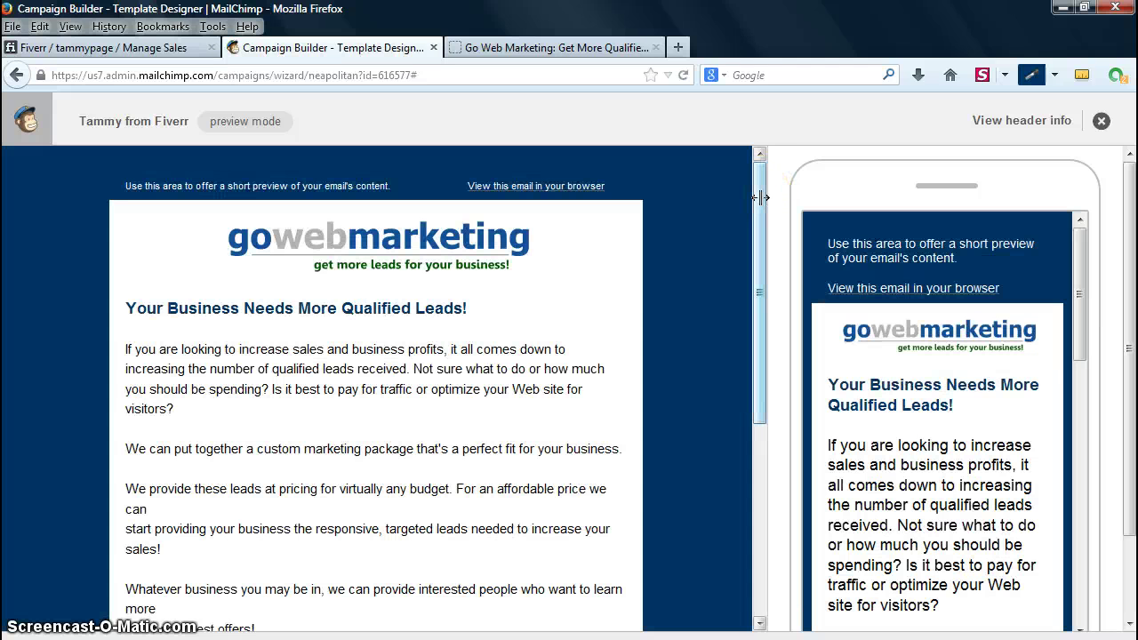
mouse_move(759, 206)
left_mouse_down()
mouse_move(758, 516)
mouse_move(754, 199)
left_mouse_up()
left_click(1102, 121)
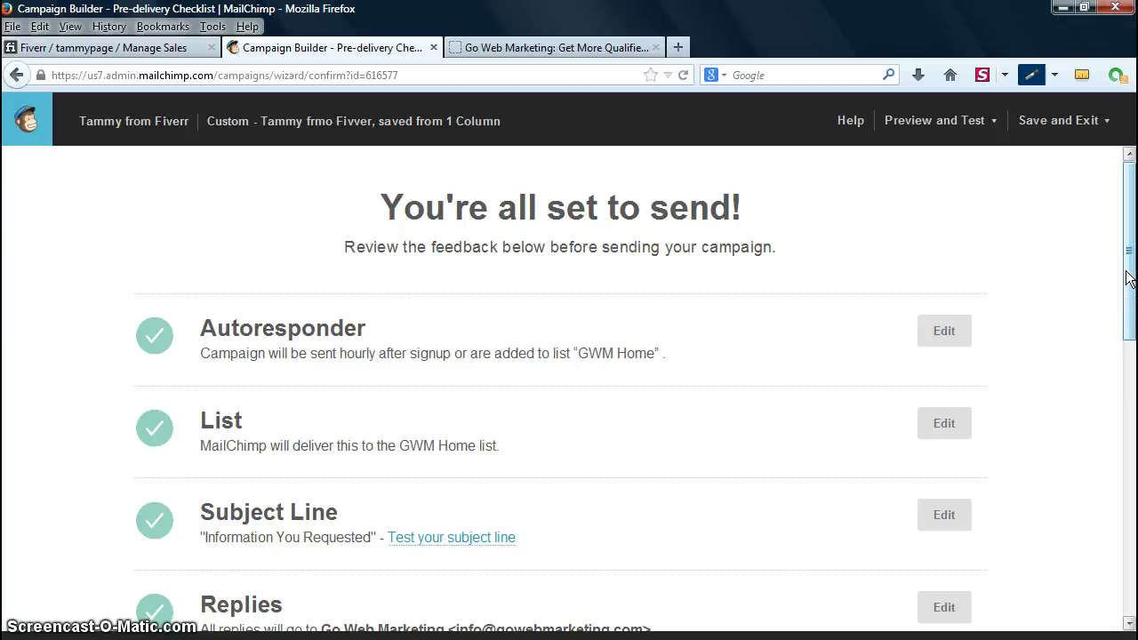
Review the checklist and start the GWM Home list autoresponder, confirming in Confirm Send.
scroll(1129, 279, "down", 3)
left_click(1132, 322)
left_click_drag(1131, 322, 1132, 507)
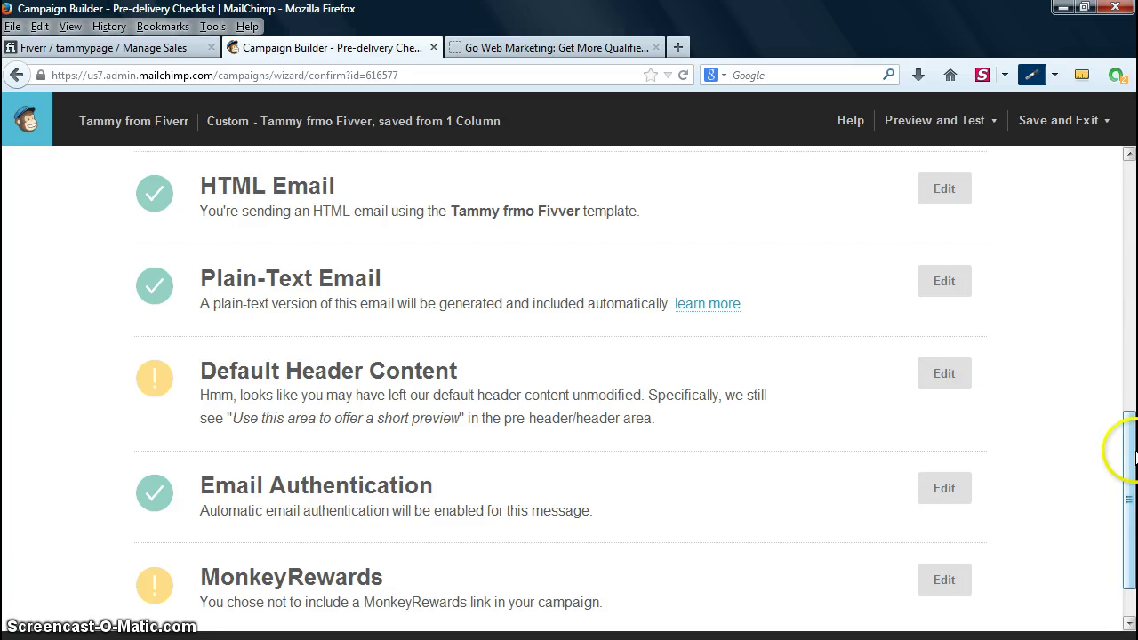
left_click_drag(1130, 458, 1132, 481)
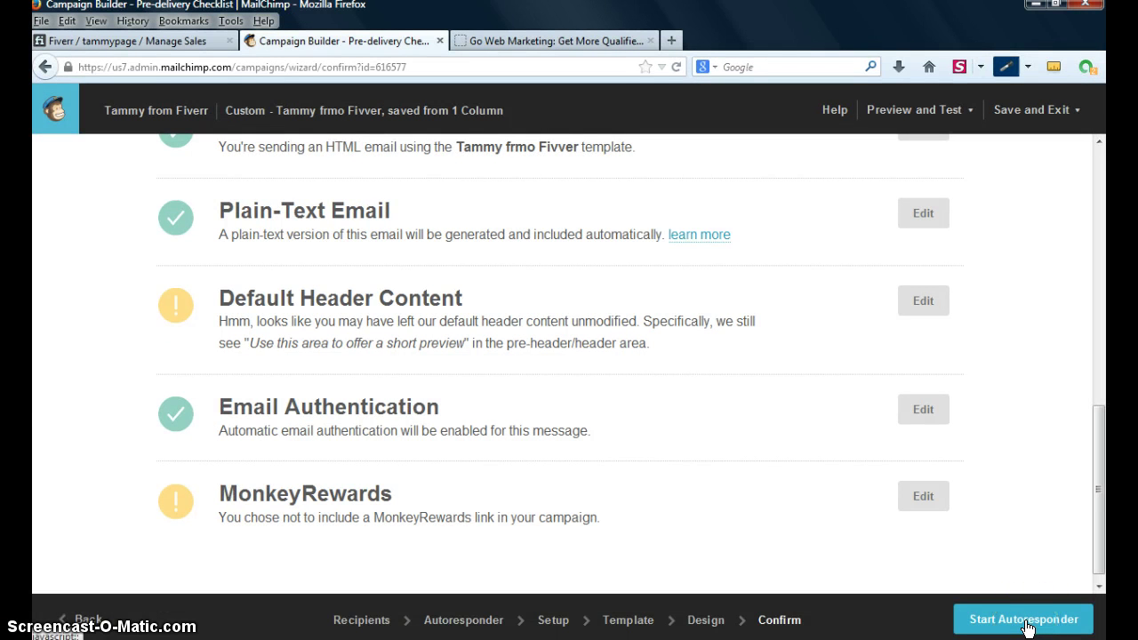
left_click(1027, 620)
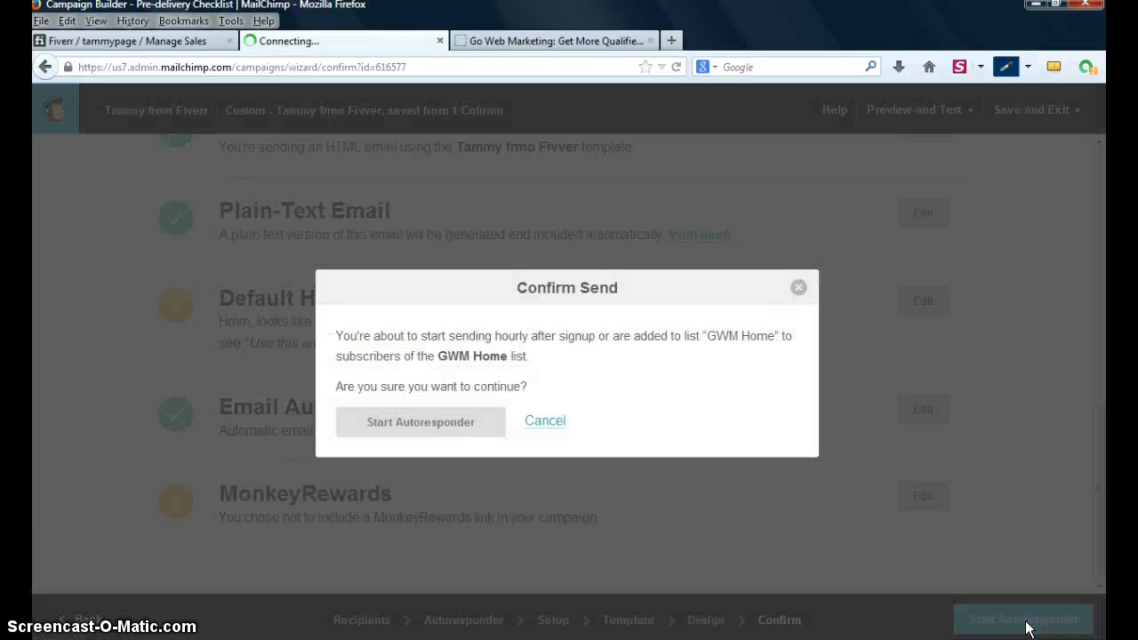
left_click(425, 436)
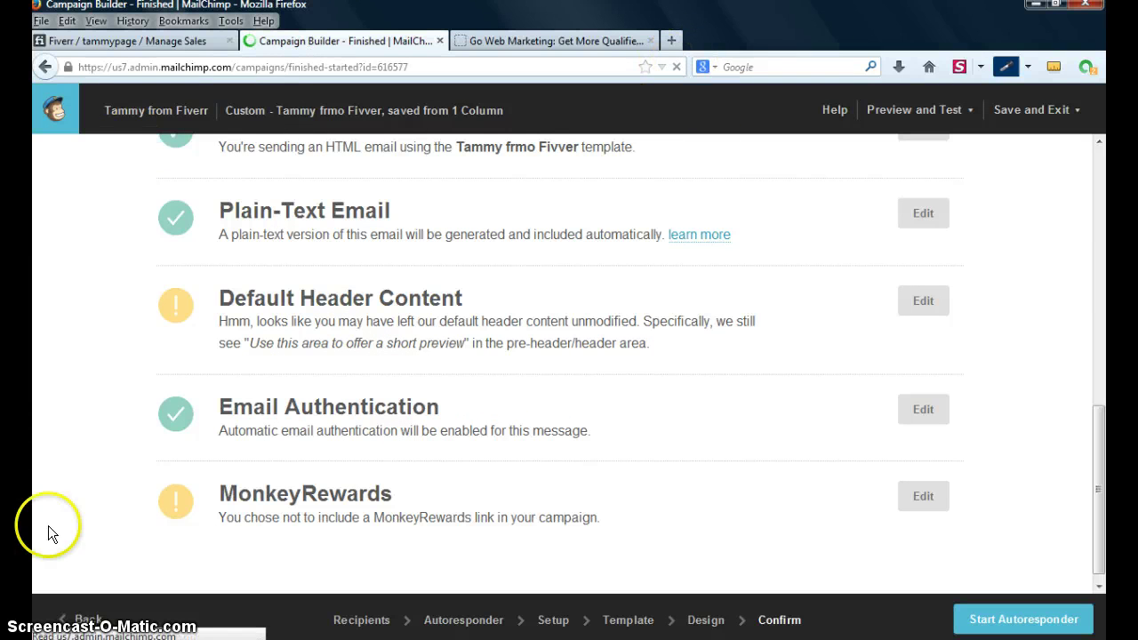
From the Autoresponders dashboard, replicate the existing autoresponder.
left_click(479, 505)
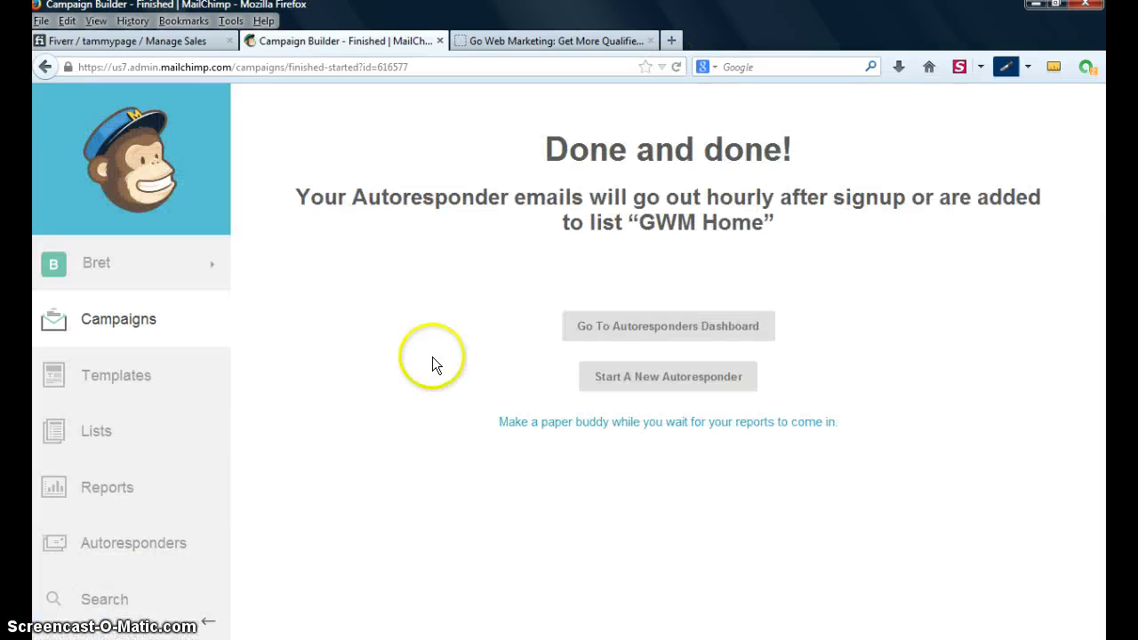
left_click(640, 329)
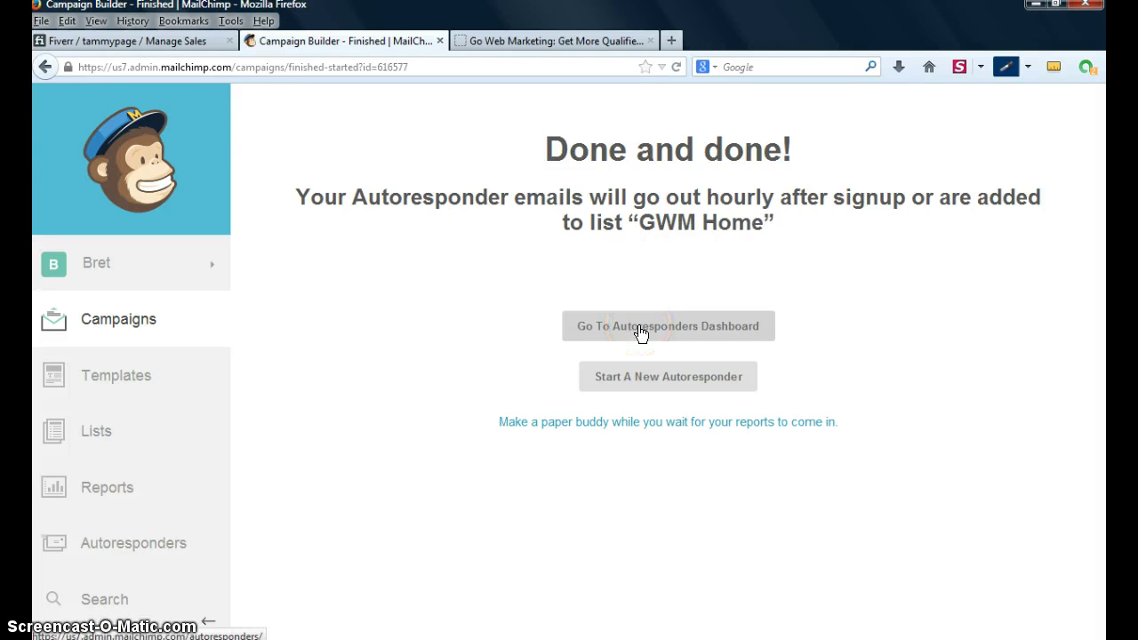
left_click(640, 331)
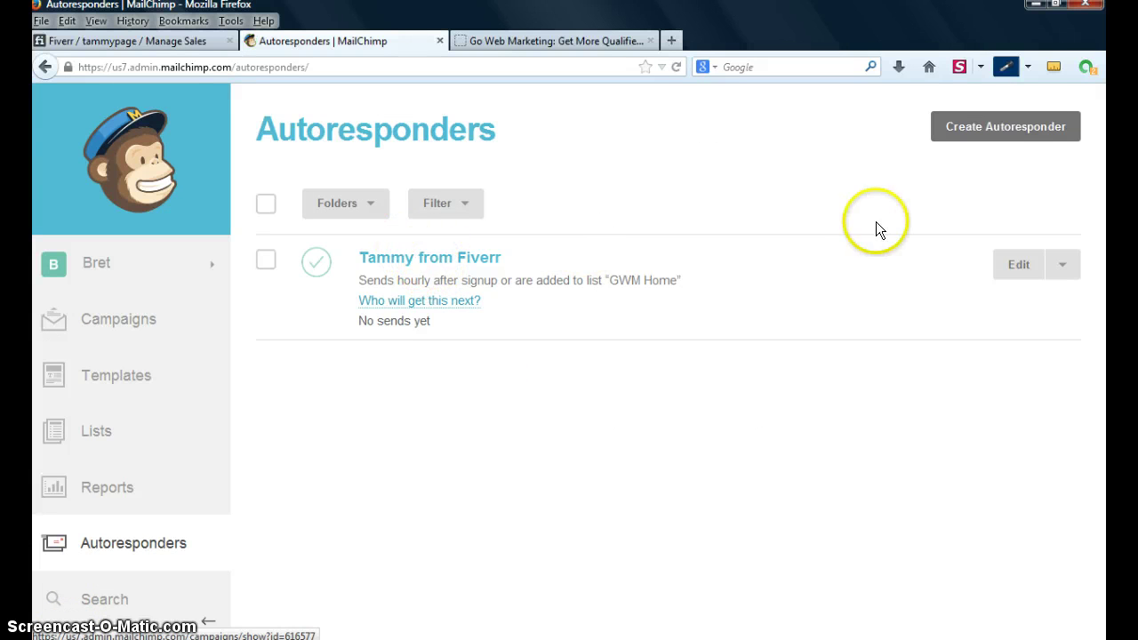
left_click(1062, 272)
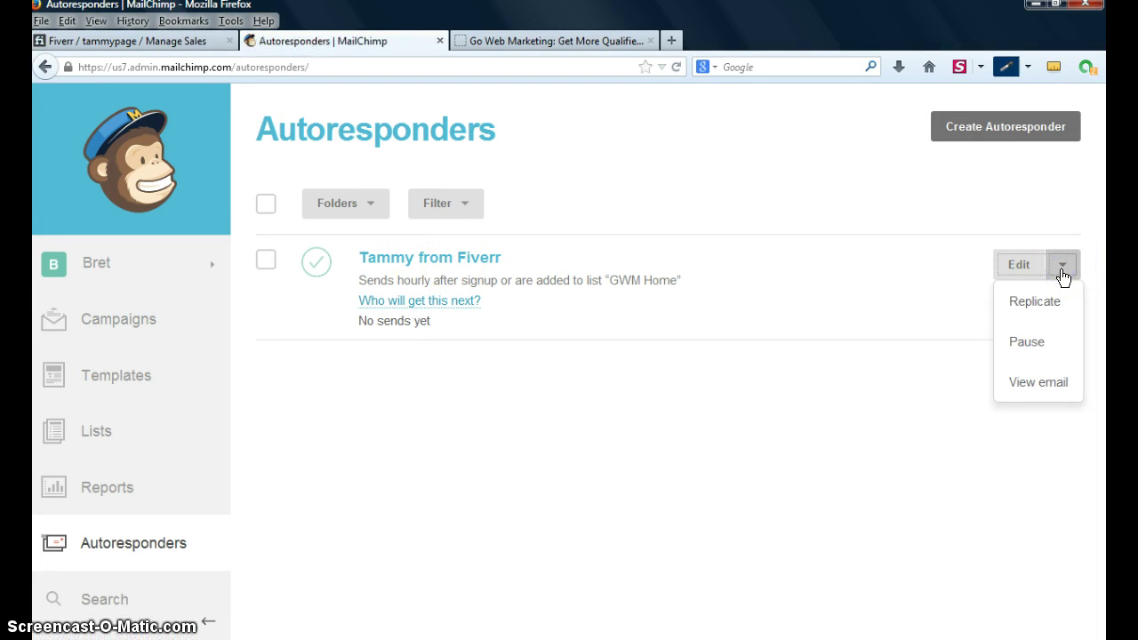
left_click(1040, 312)
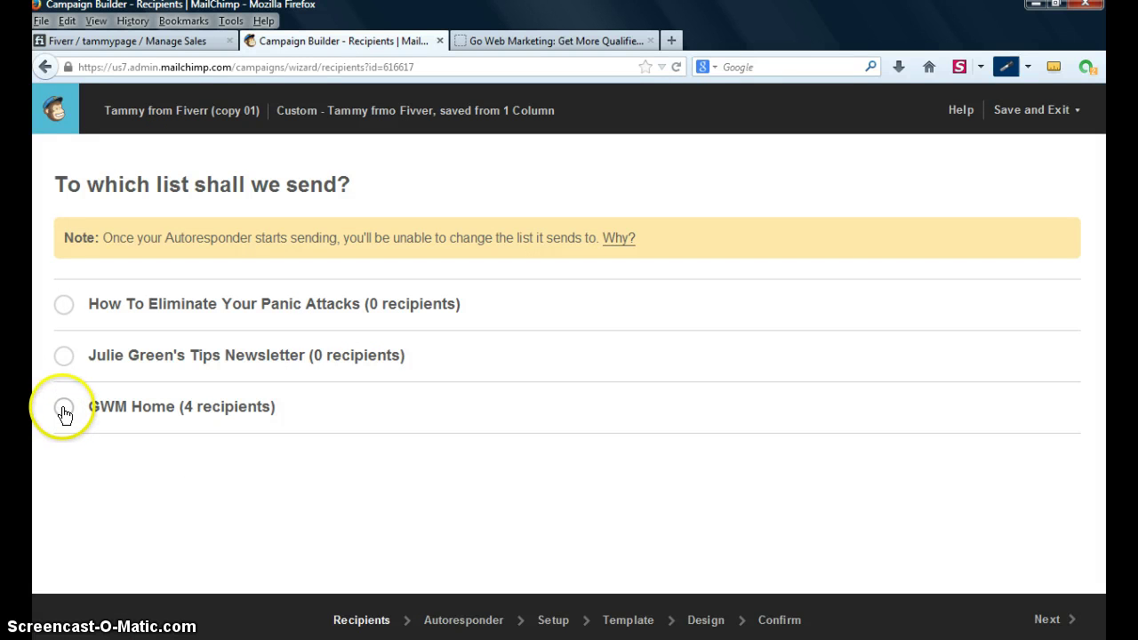
Send the copy to the GWM Home list, timed 1 day after subscription.
left_click(63, 410)
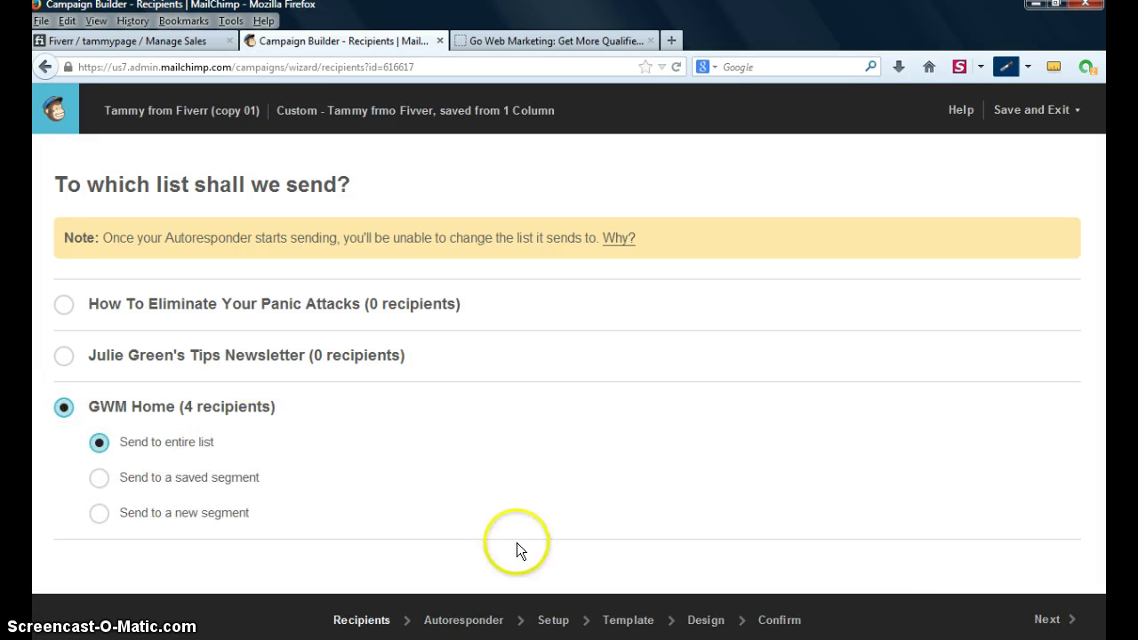
left_click(1048, 621)
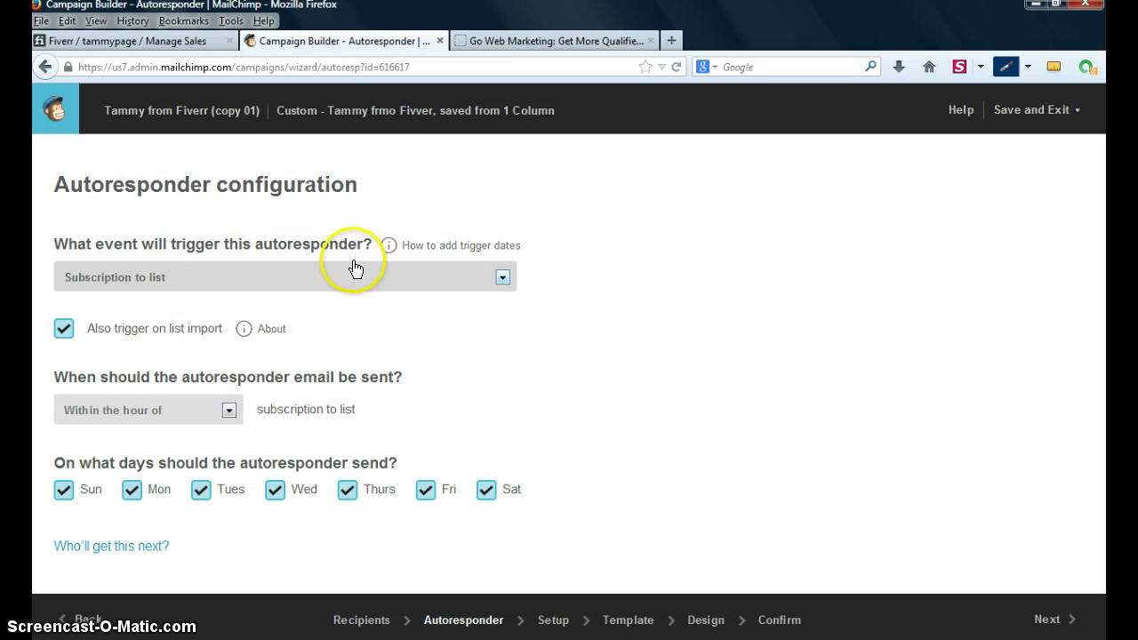
left_click(229, 412)
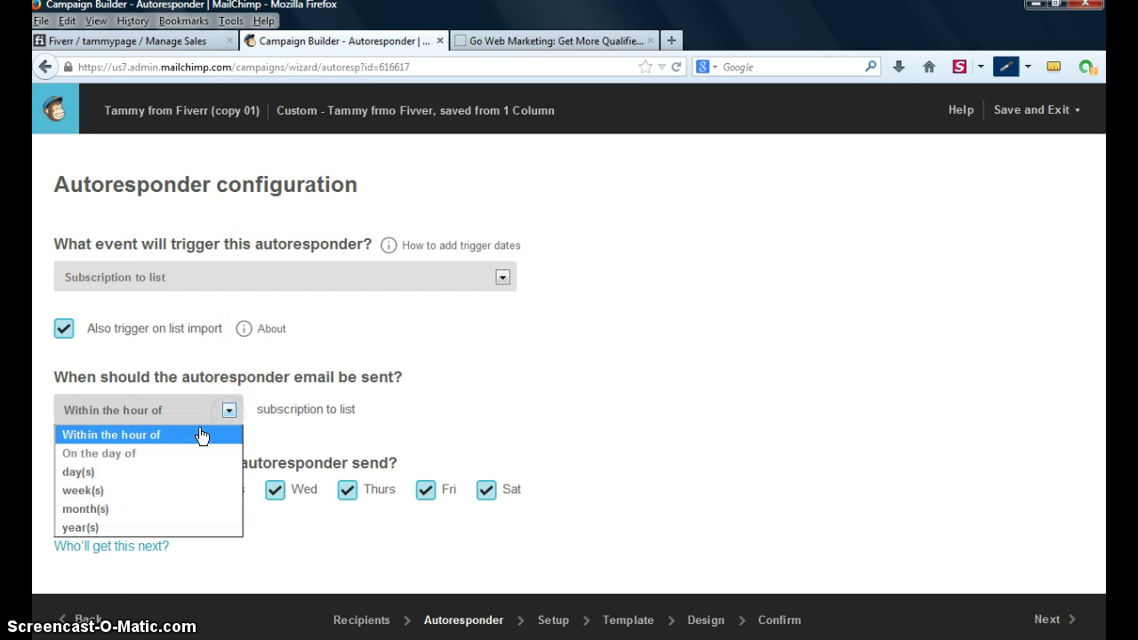
left_click_drag(201, 436, 148, 477)
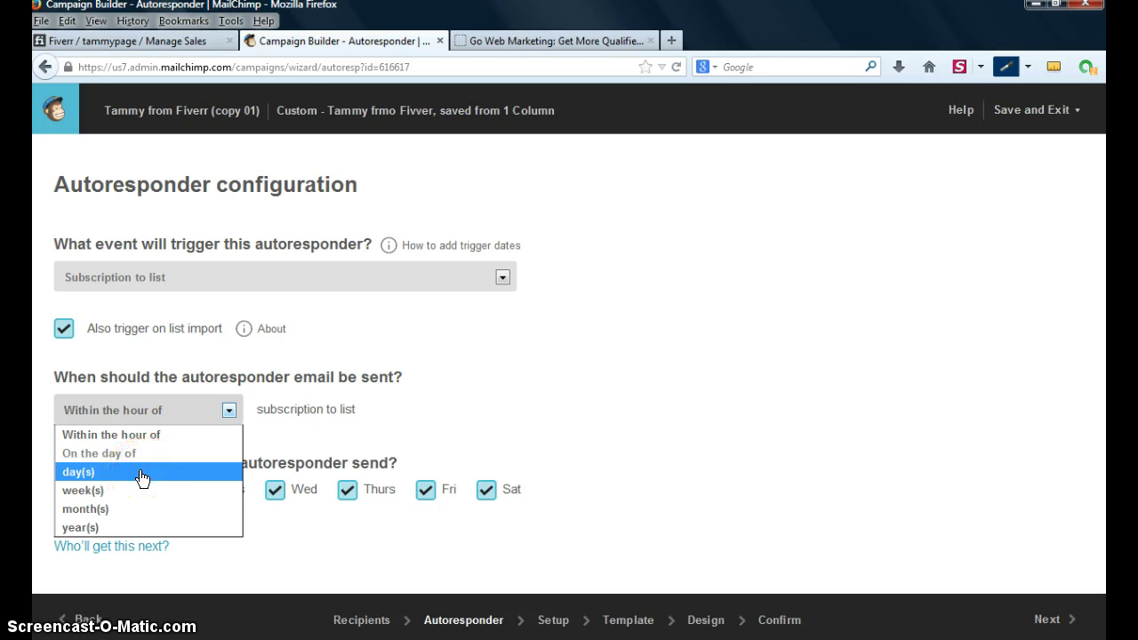
mouse_move(143, 479)
left_mouse_down()
mouse_move(216, 435)
mouse_move(158, 483)
left_mouse_up()
left_click(159, 483)
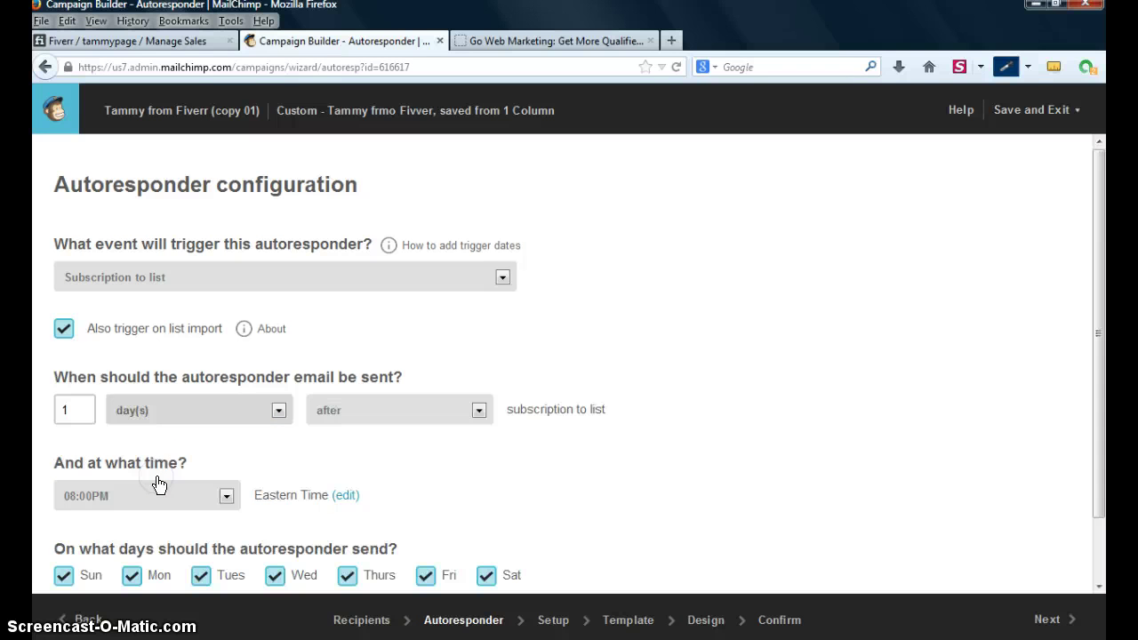
left_click(78, 411)
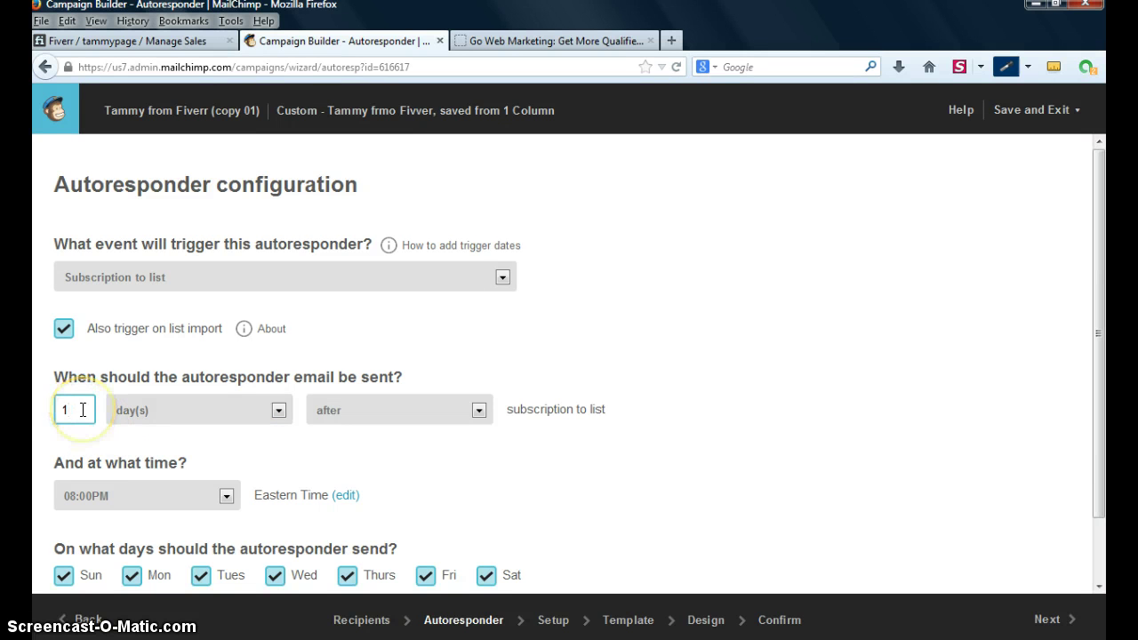
left_click(481, 412)
left_click(584, 453)
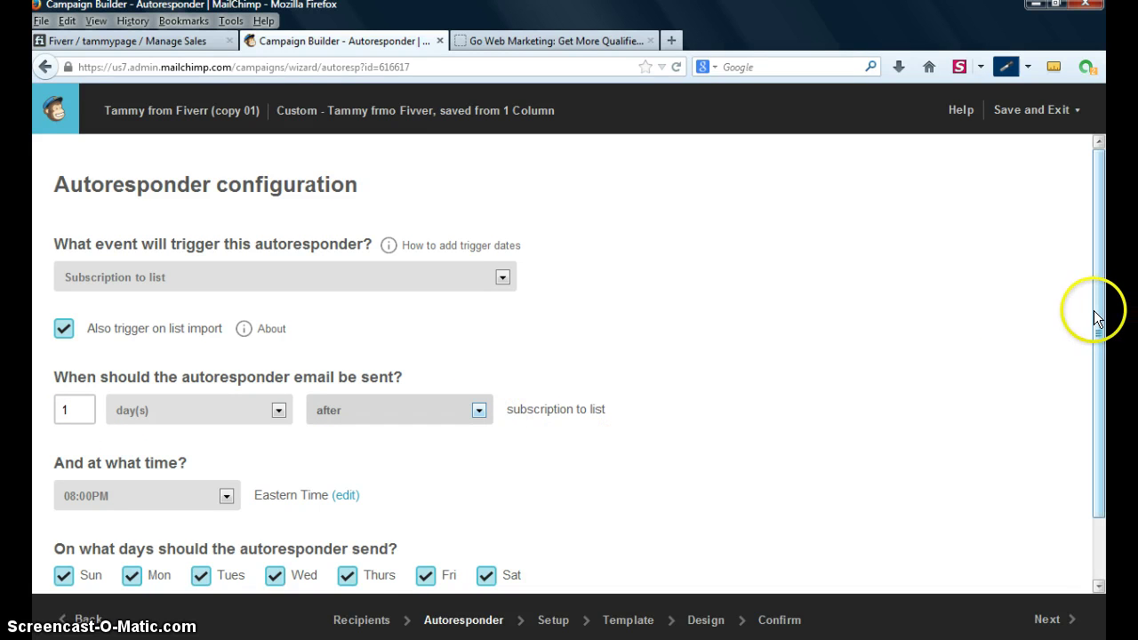
left_click_drag(1106, 315, 1103, 447)
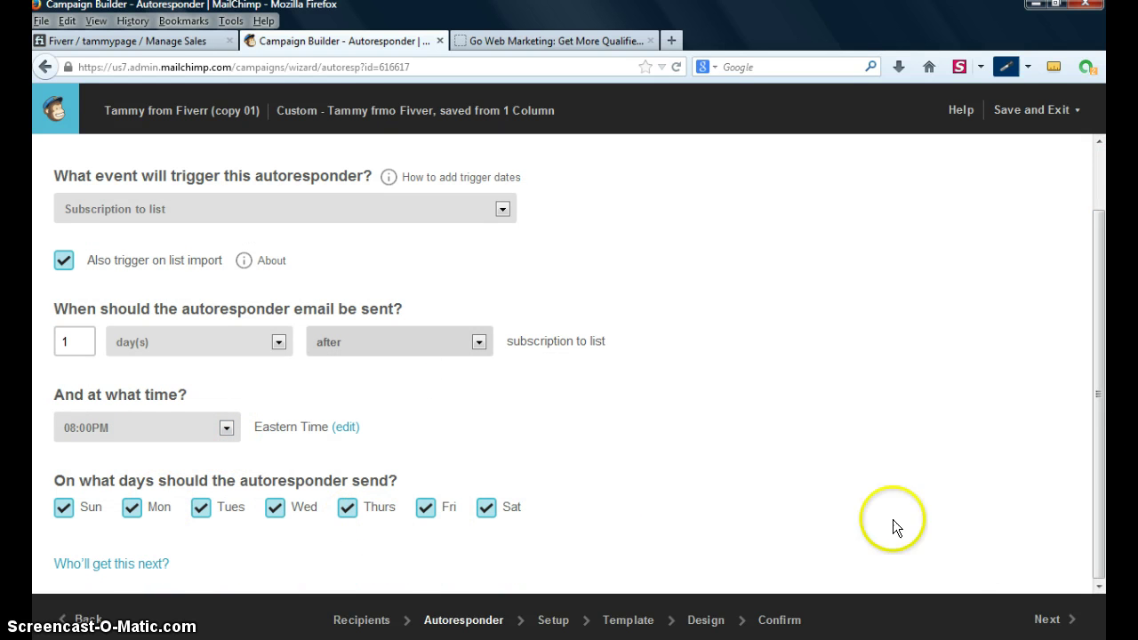
Keep the copy's timing and campaign info unchanged and advance to the Design step.
left_click(1051, 622)
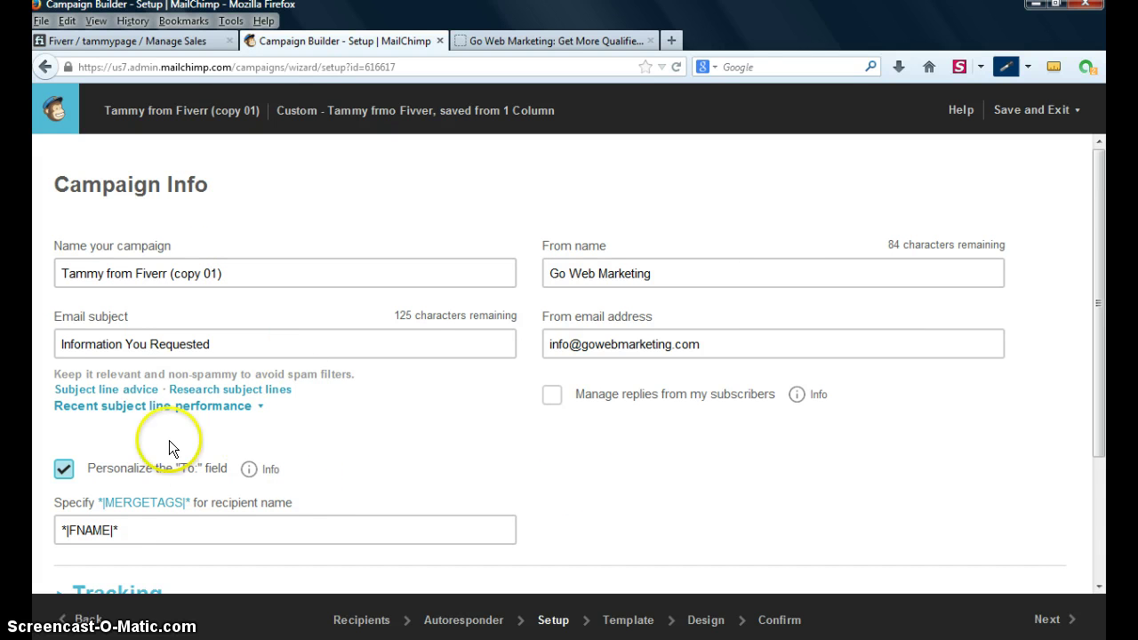
left_click(1049, 623)
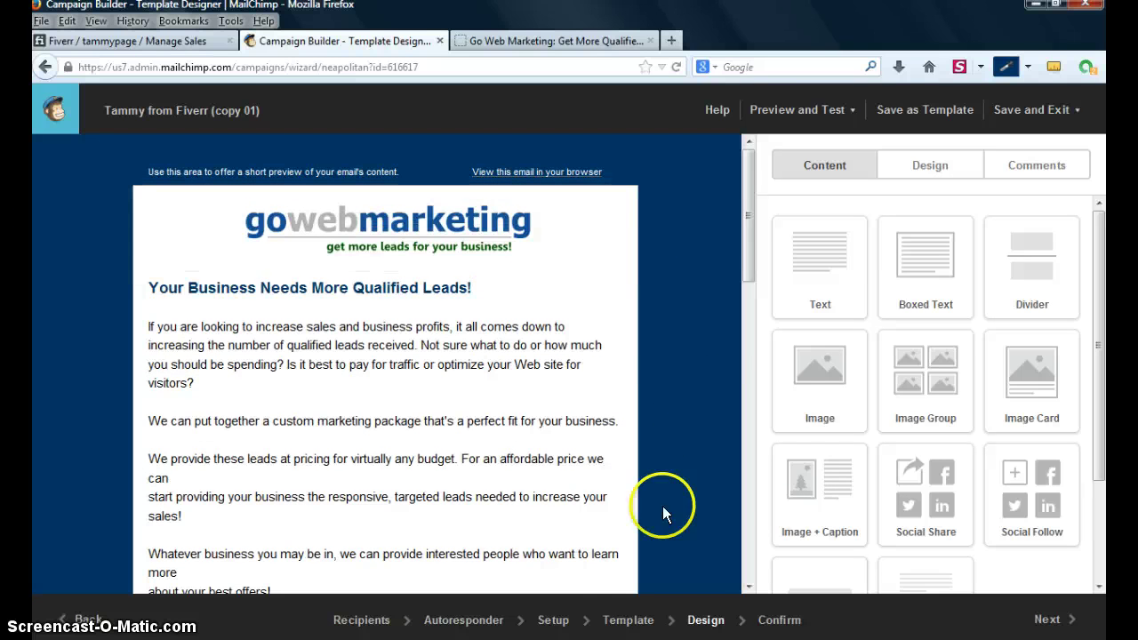
Review Saved Templates, keep the current template design, and move on to the pre-delivery checklist.
left_click(629, 620)
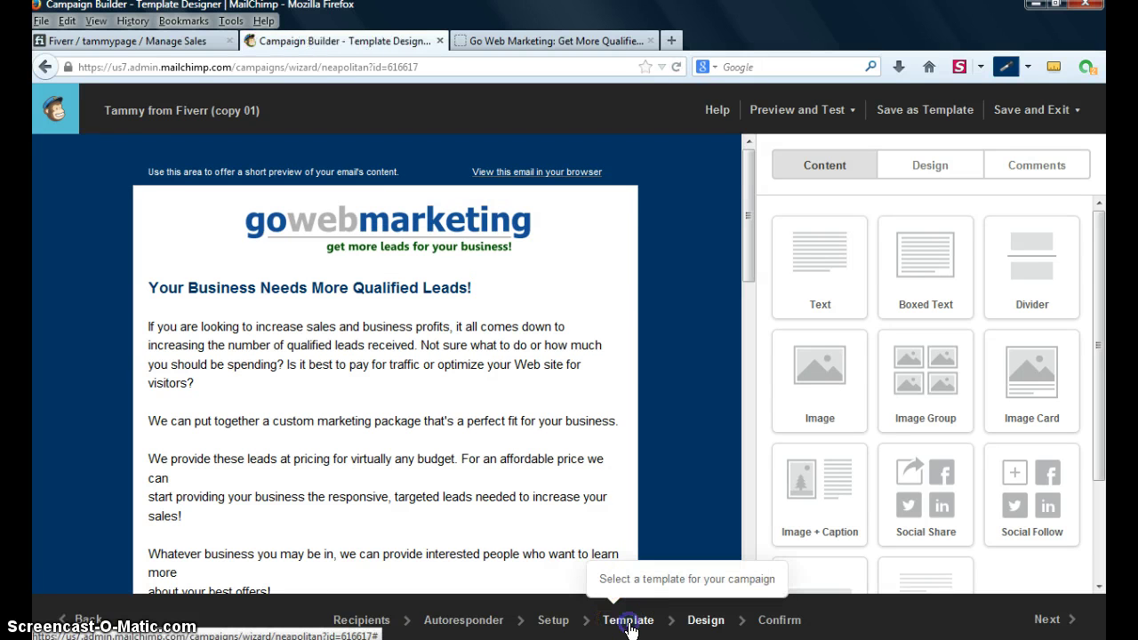
left_click(629, 620)
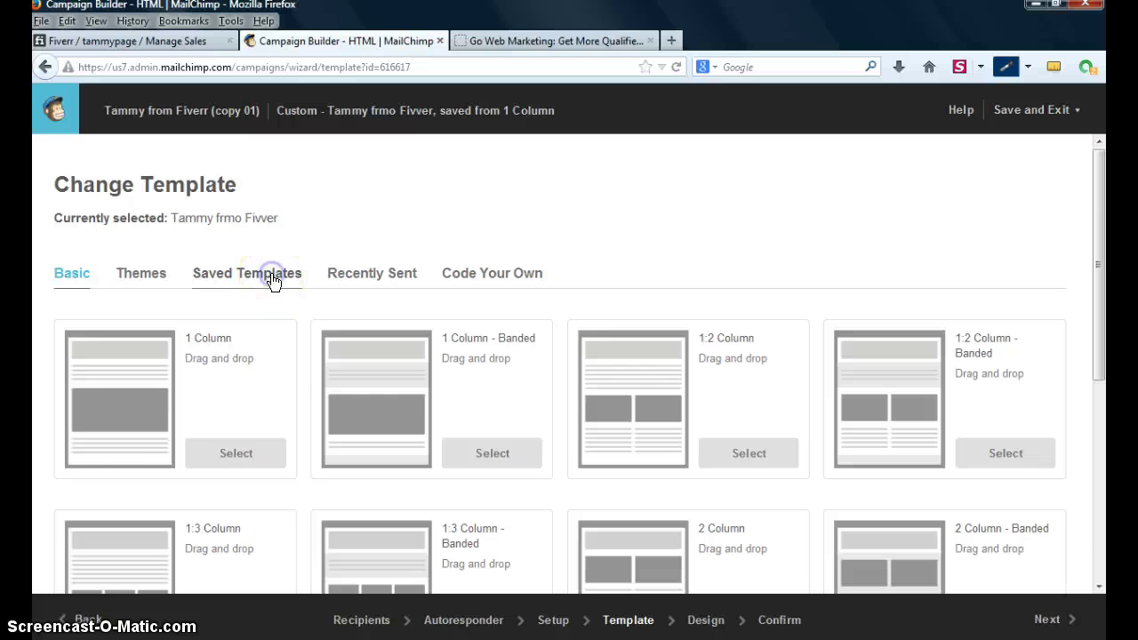
left_click(271, 277)
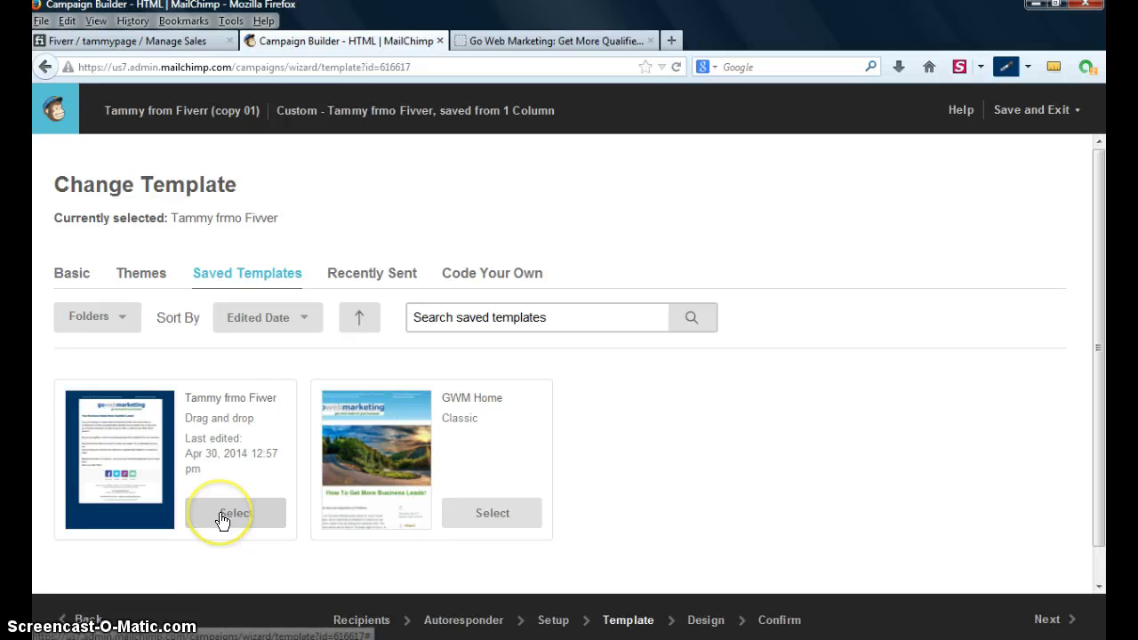
left_click(44, 68)
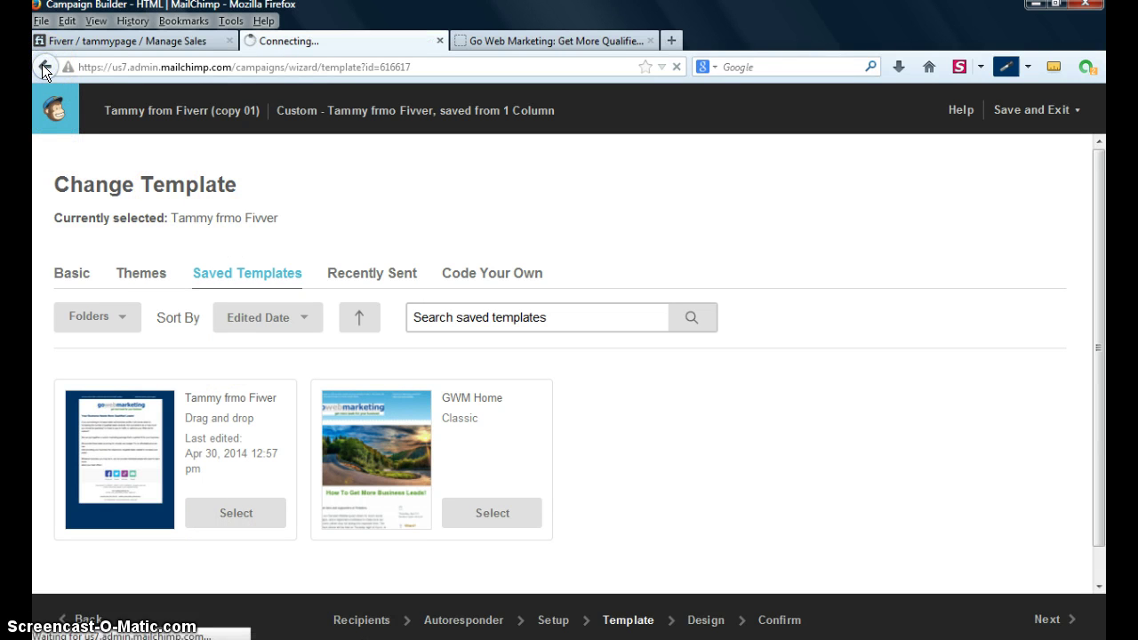
left_click(45, 68)
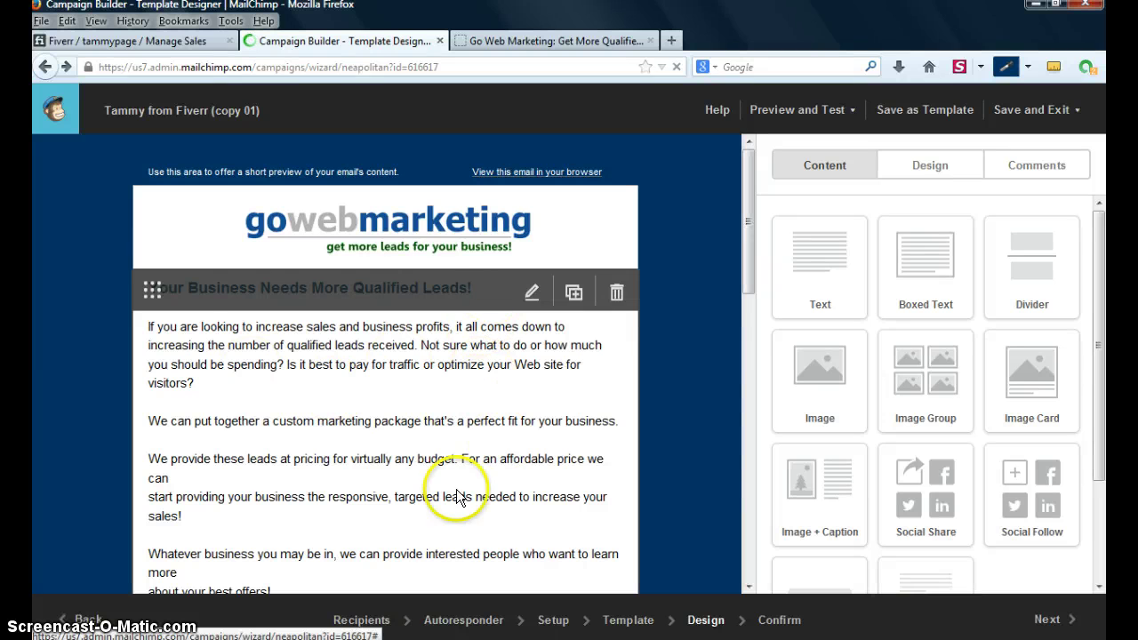
left_click(1045, 620)
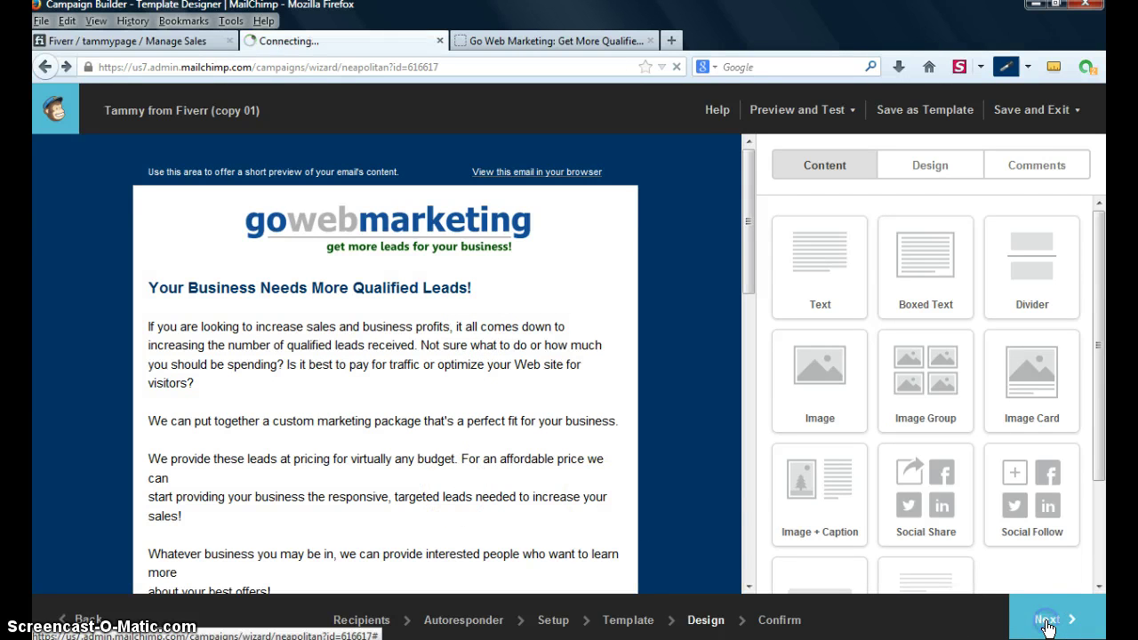